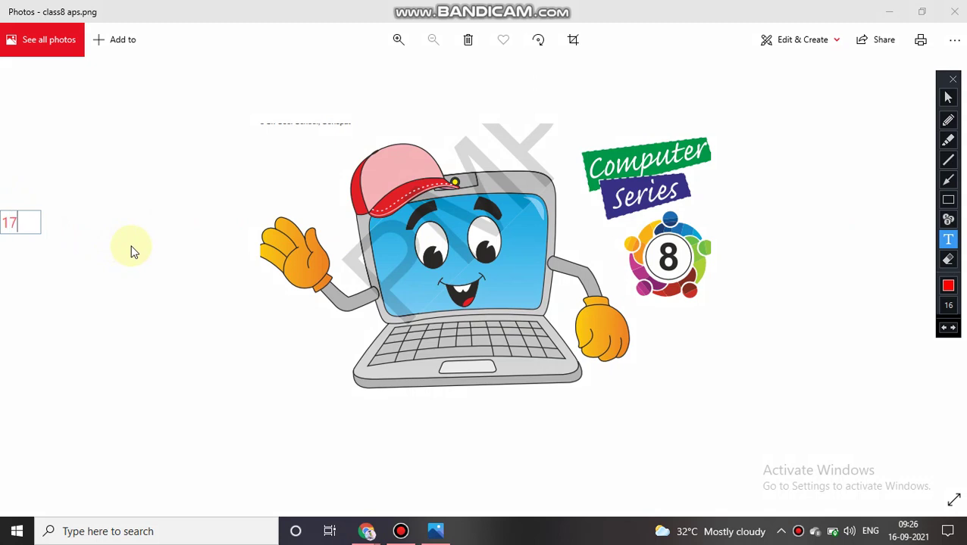
- Complete the on-screen date annotation as 17-09-2021 and add the line "Photshop Editing" directly beneath it
text(-09-2021)
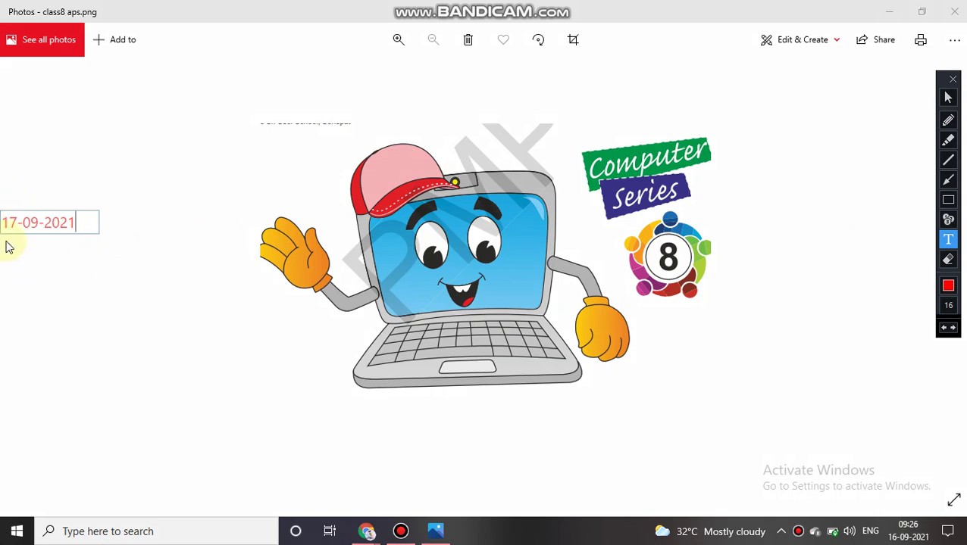
click(9, 249)
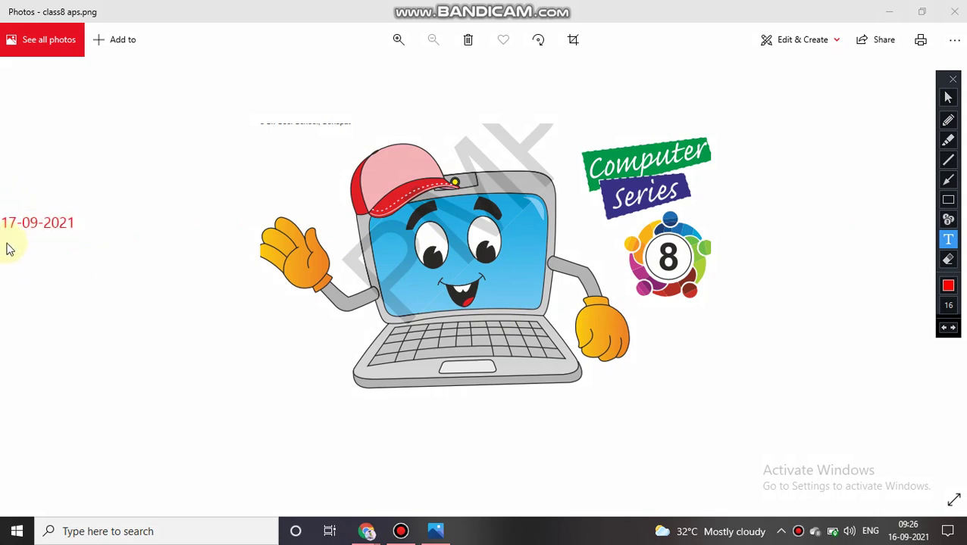
click(7, 250)
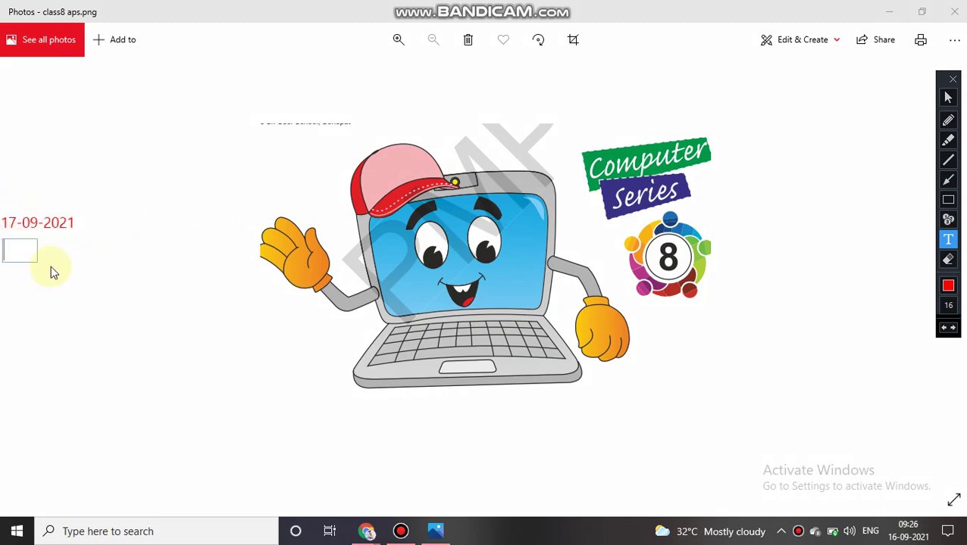
text(Photshop )
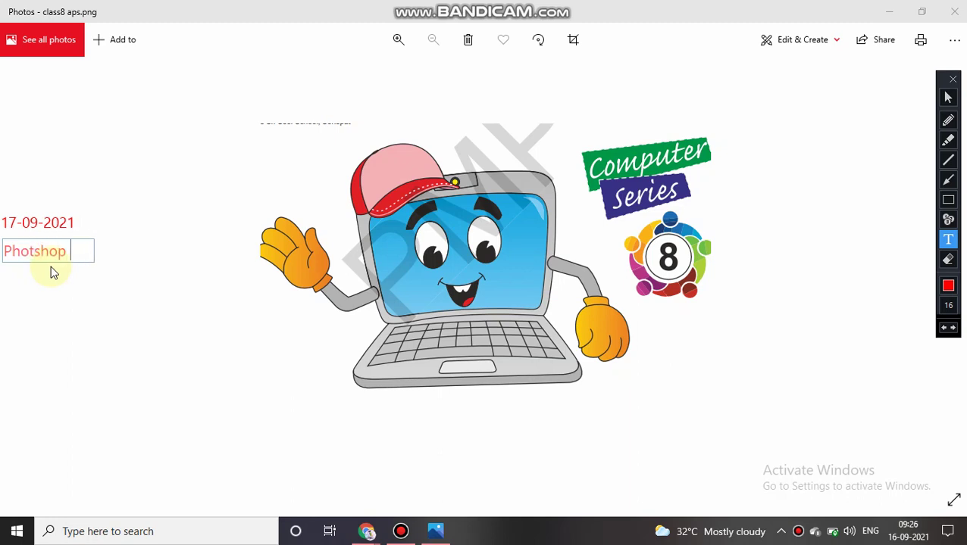
text(W)
key(BackSpace)
text(Editing)
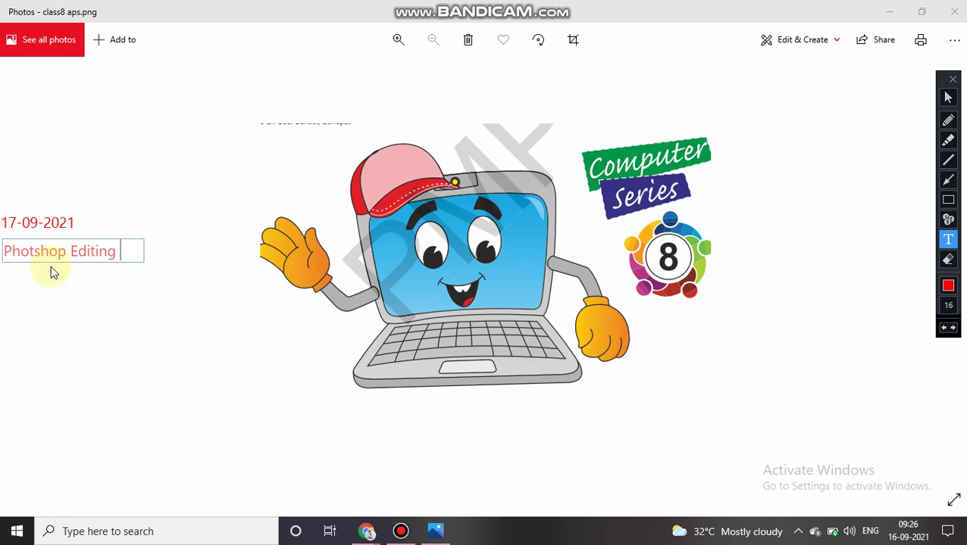
drag(9, 260, 4, 252)
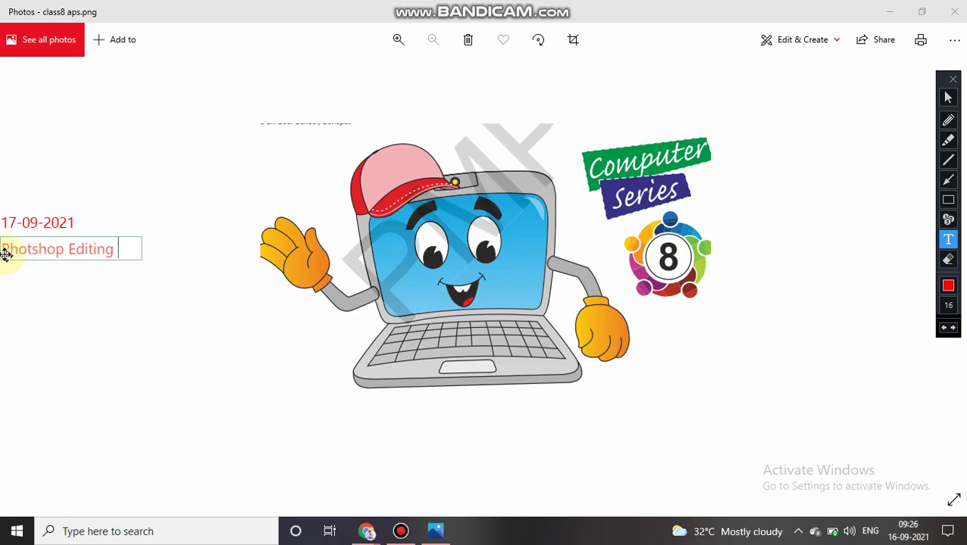
click(15, 277)
- Add a "By :" line with the teacher's name under the title annotation and return to the selection pointer
click(6, 273)
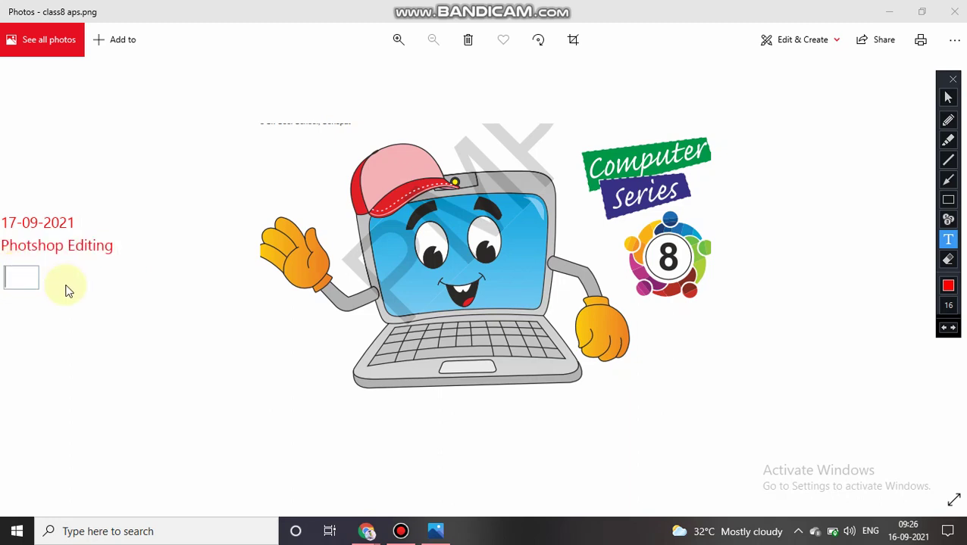
text(By : Atul Sir)
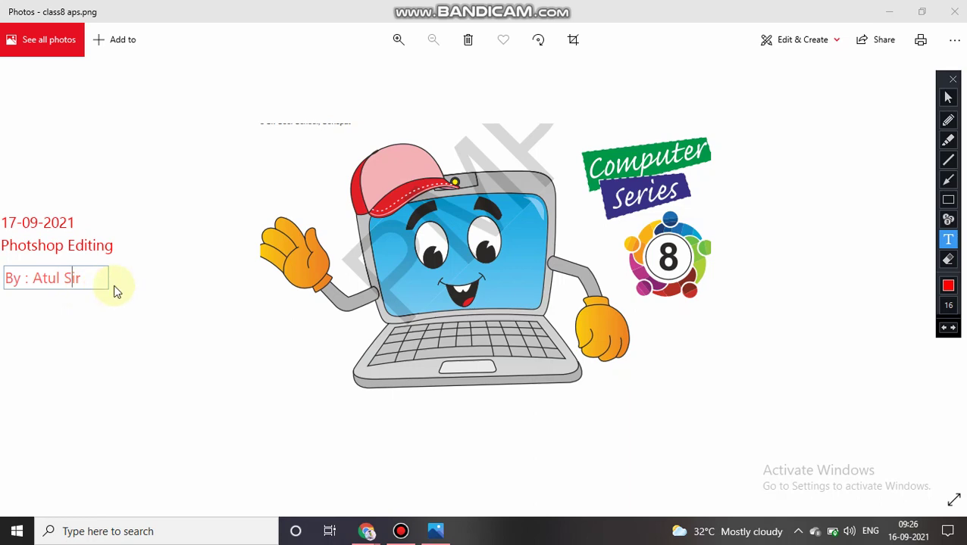
drag(59, 280, 50, 269)
click(194, 332)
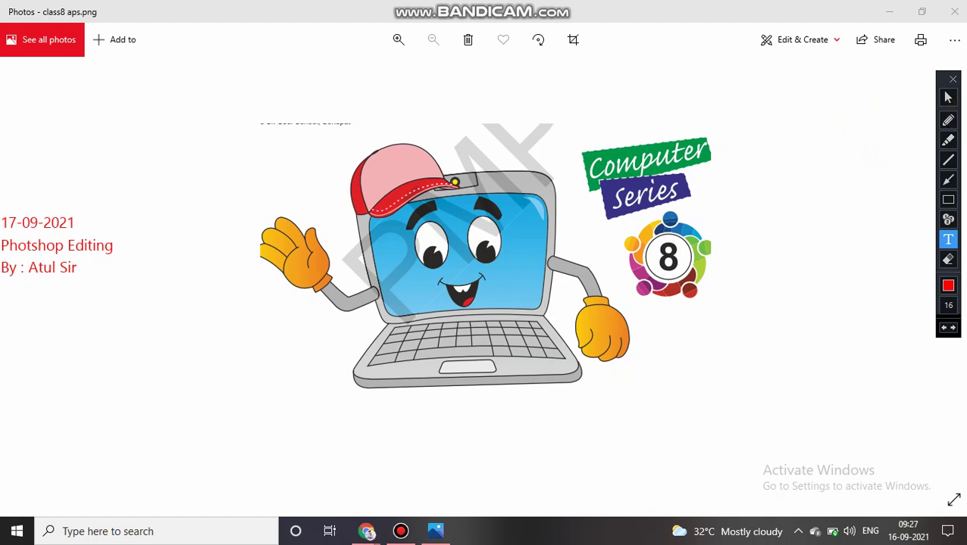
click(947, 97)
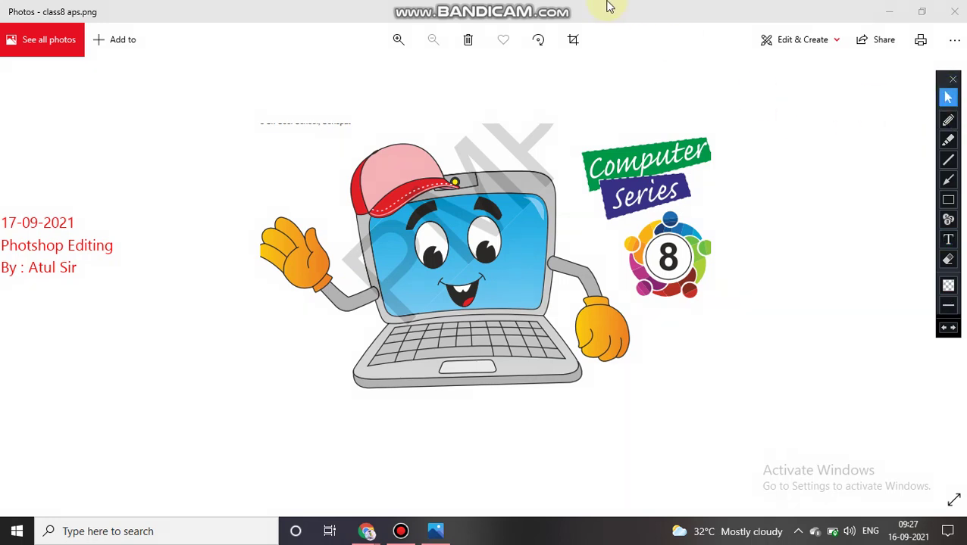
mouse_move(580, 6)
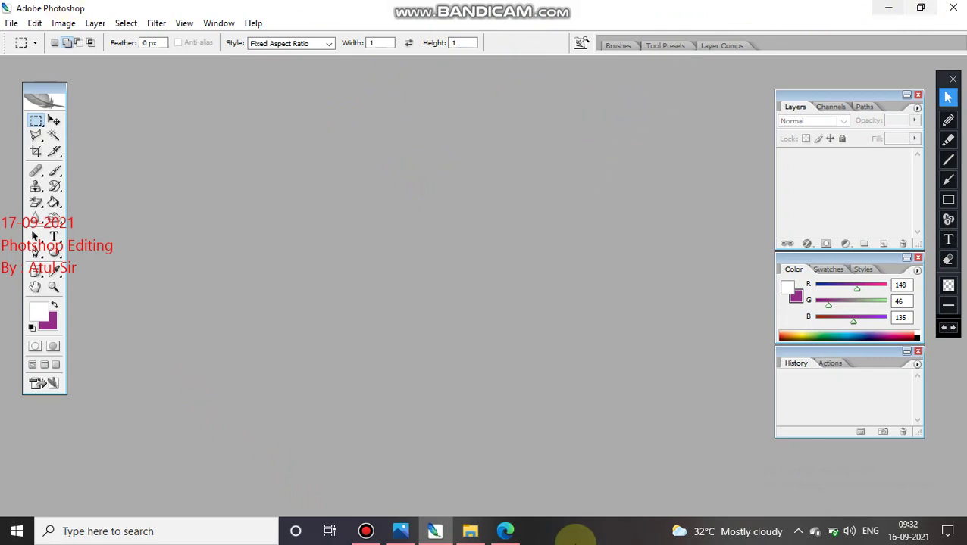
mouse_move(471, 535)
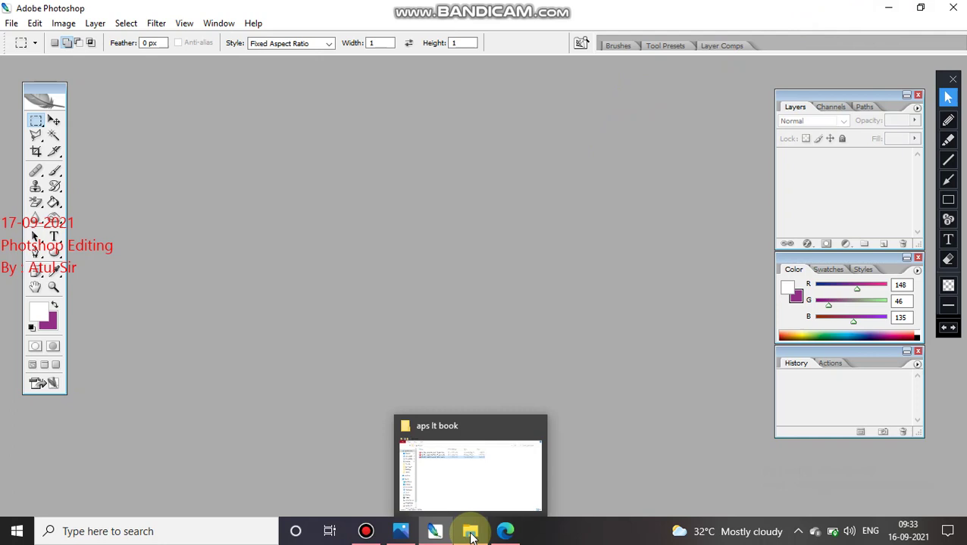
click(12, 22)
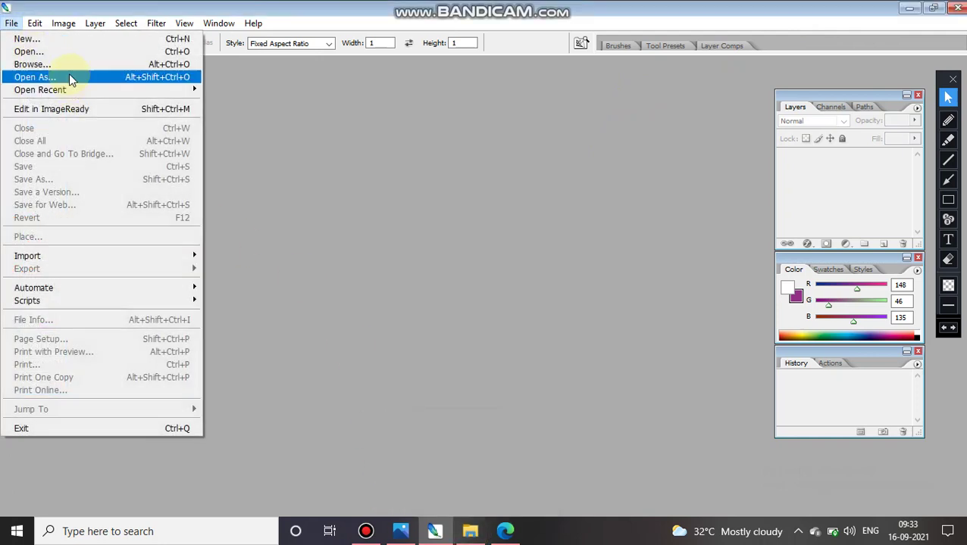
click(839, 10)
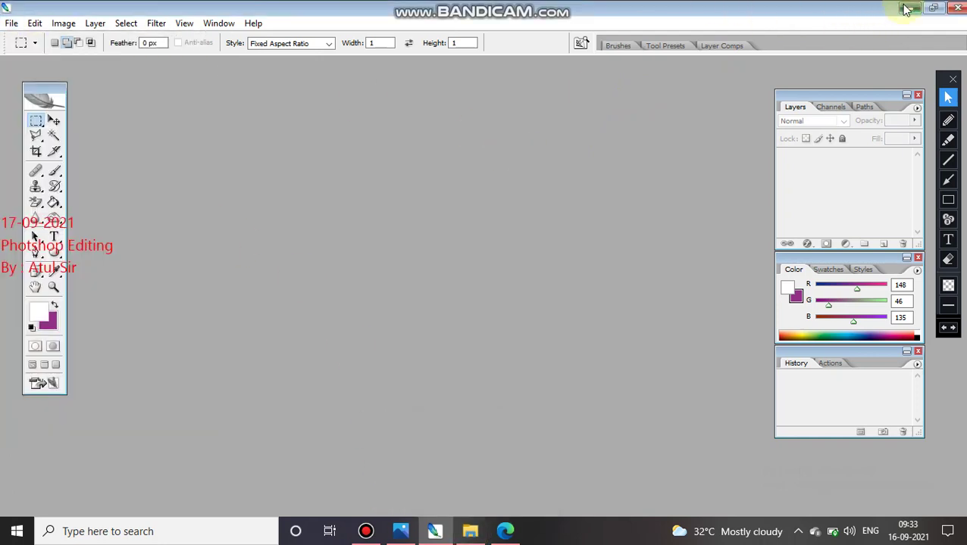
- Minimize Photoshop, launch Chrome from the desktop and bring its window to the front
click(908, 8)
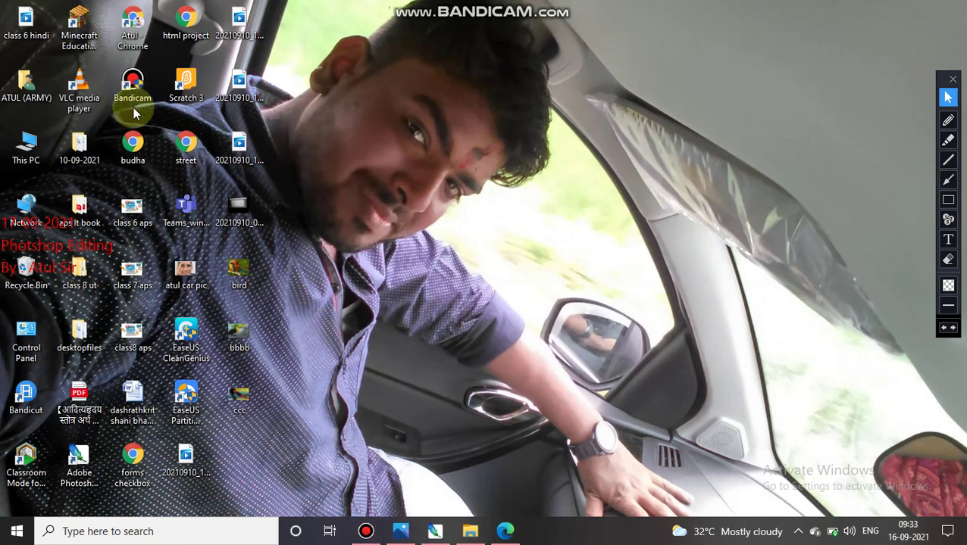
click(131, 22)
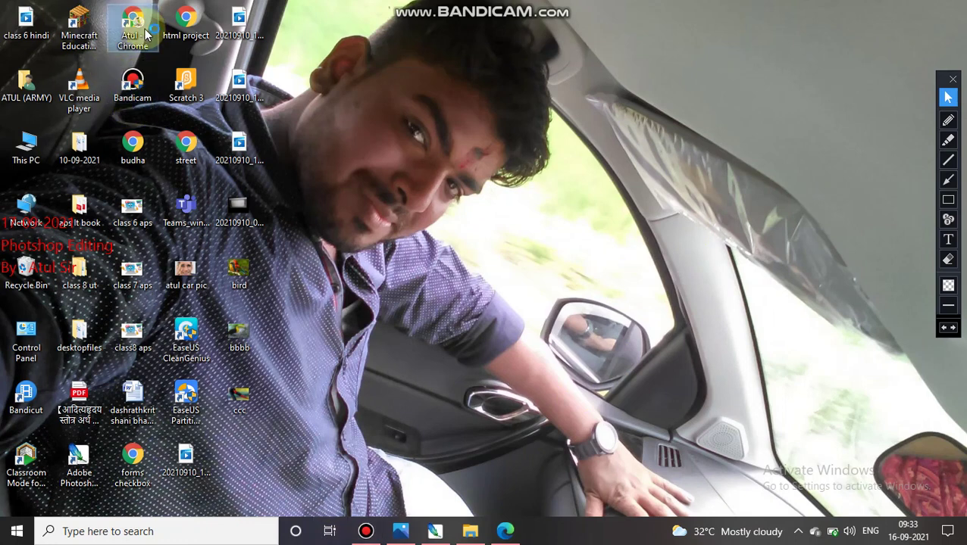
click(441, 532)
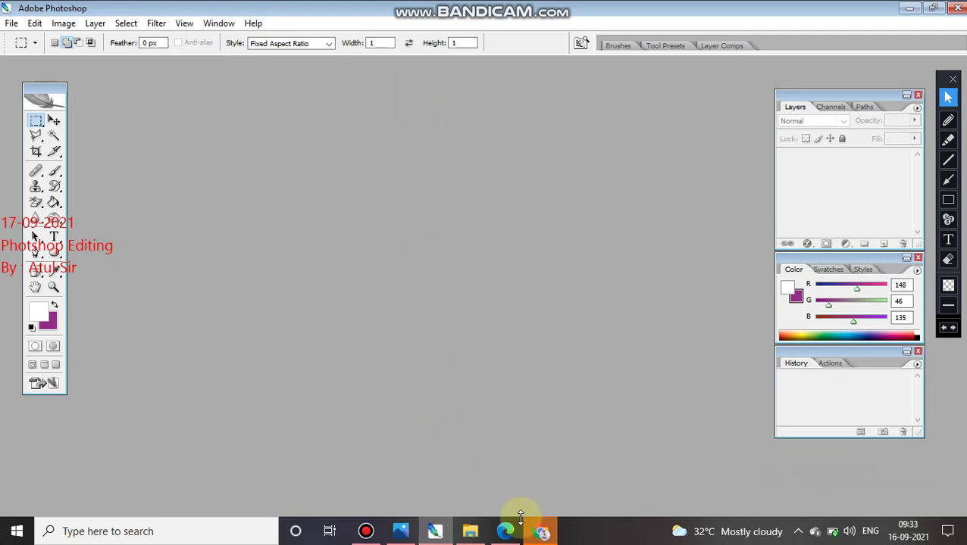
click(541, 531)
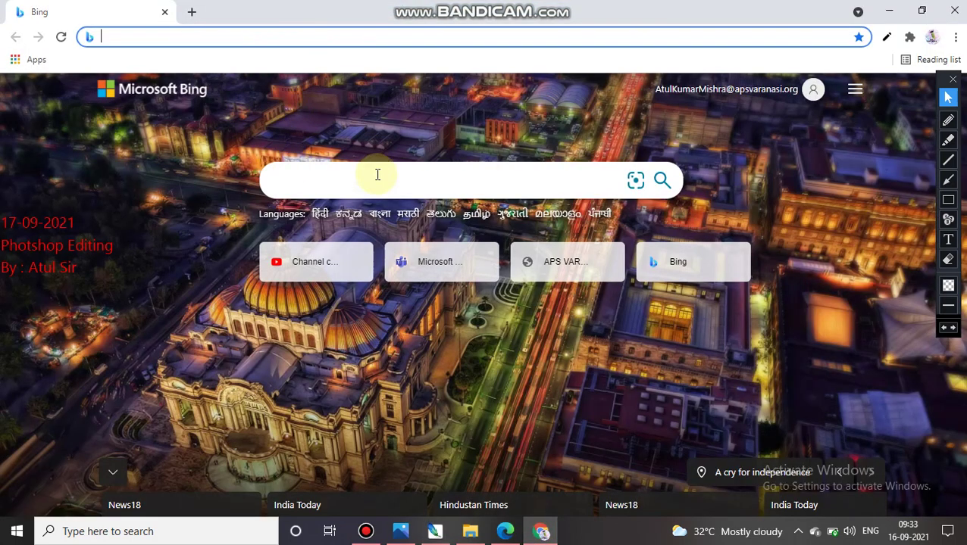
- Search Bing for "image of black person"
click(377, 181)
text(image )
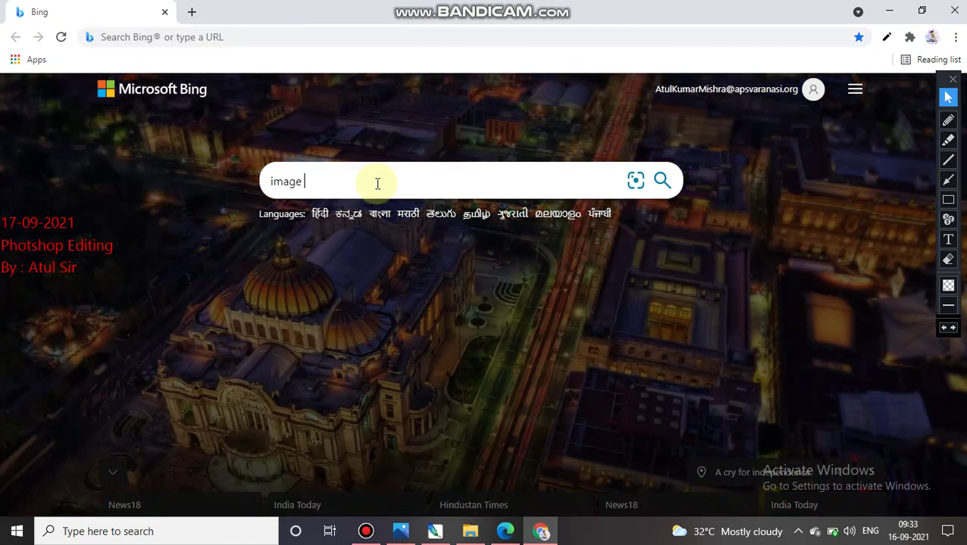
text(of c)
key(BackSpace)
text(black per)
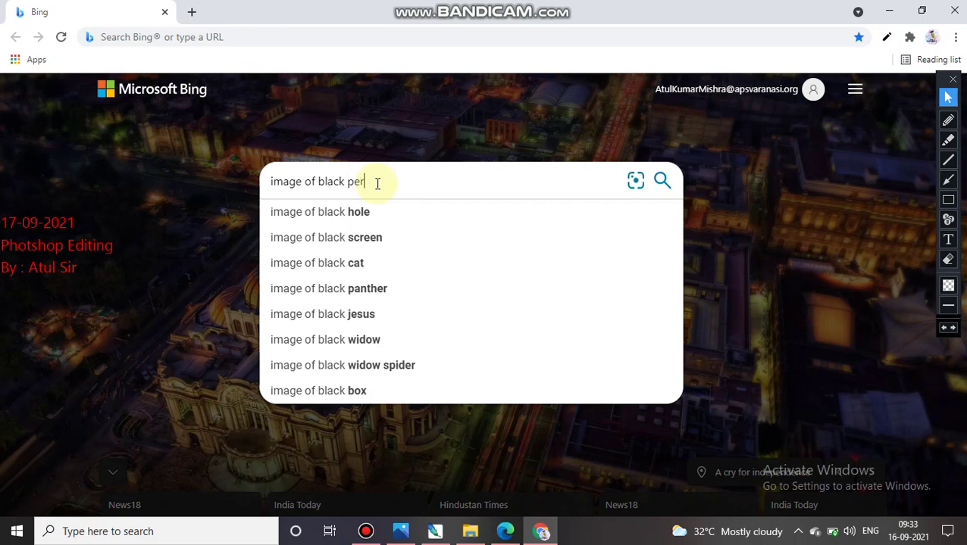
text(son)
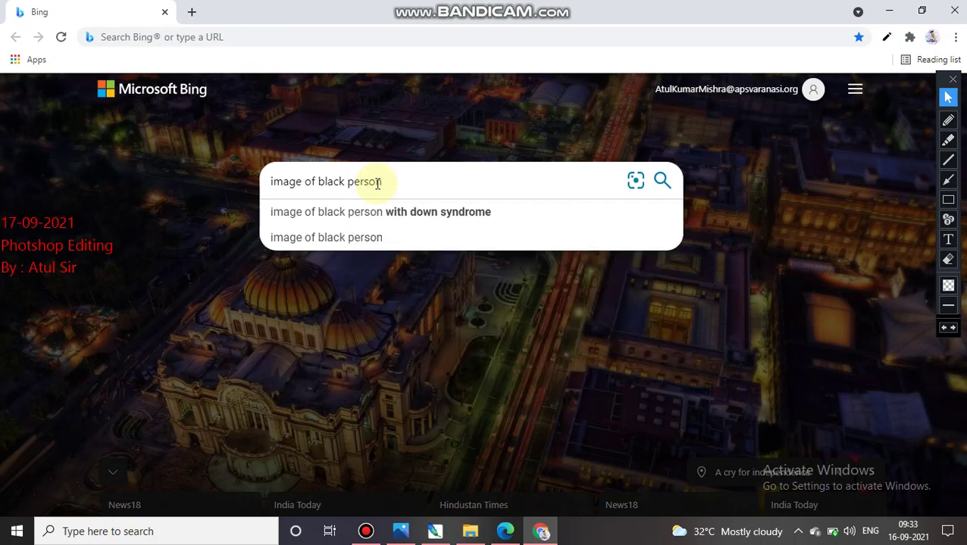
click(363, 241)
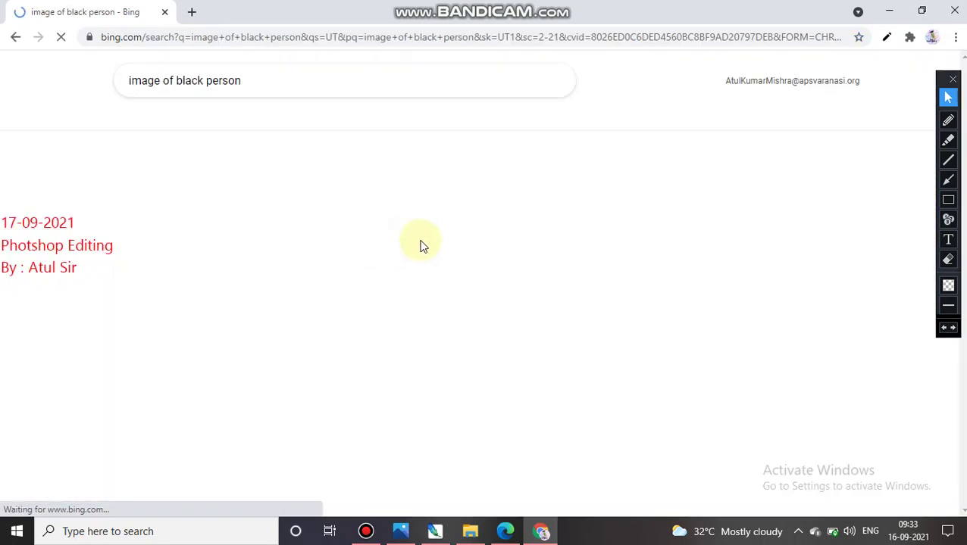
scroll(433, 299, down, 2)
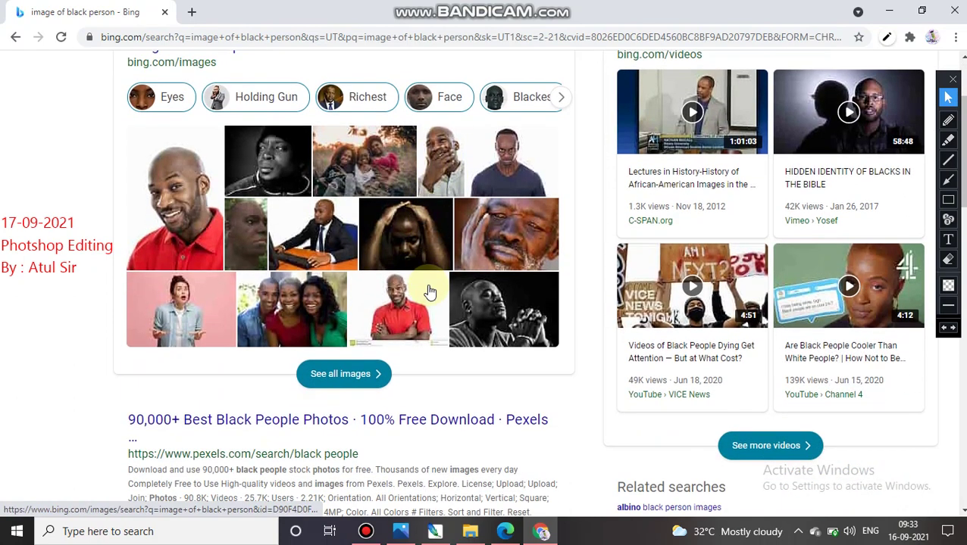
click(180, 189)
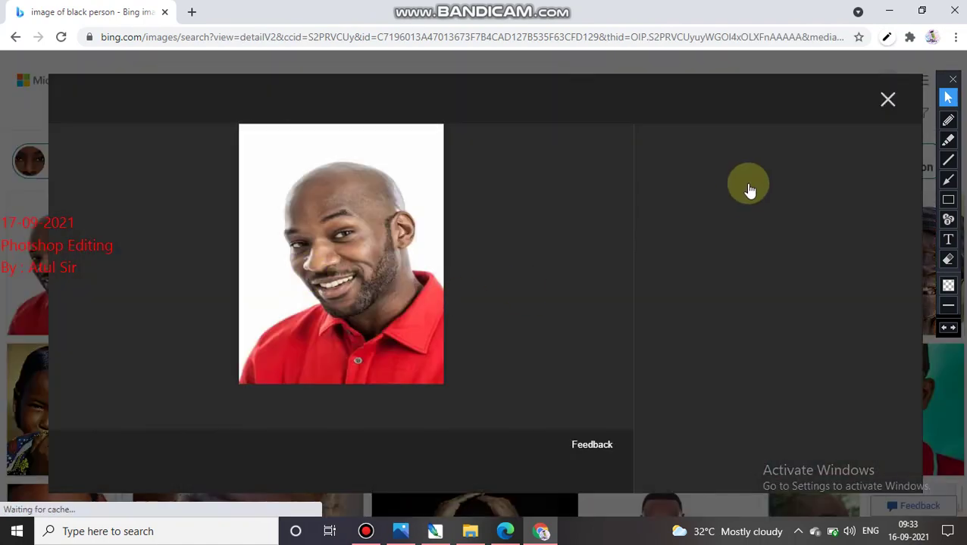
right_click(353, 226)
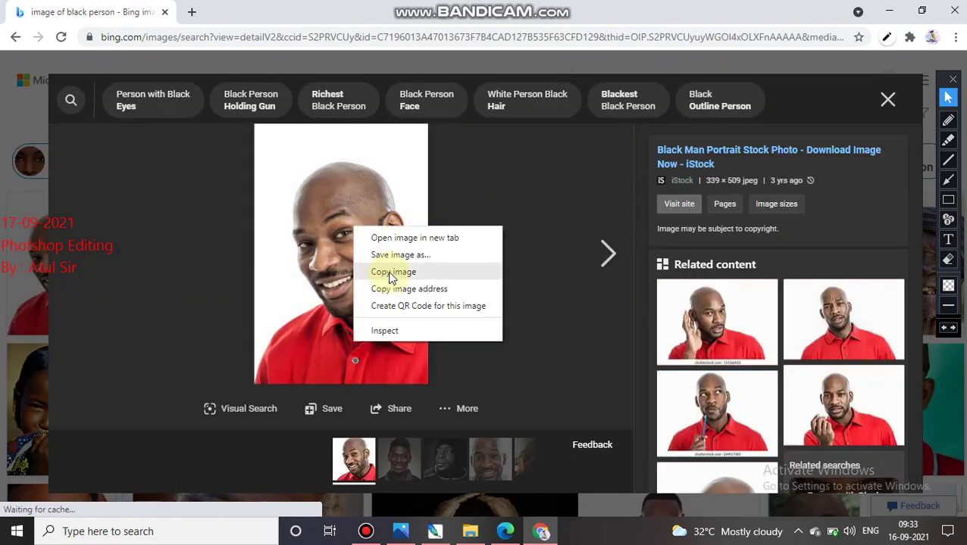
click(387, 271)
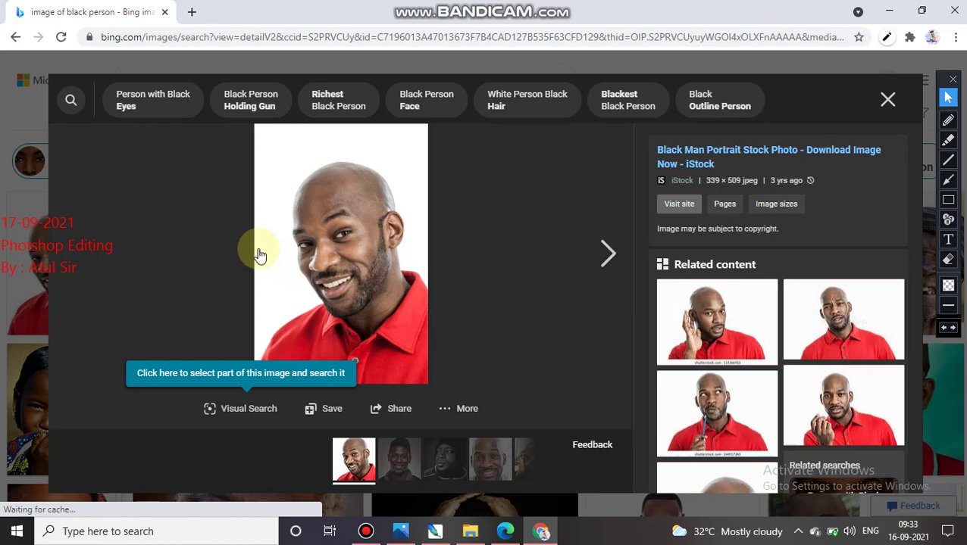
key(ctrl+s)
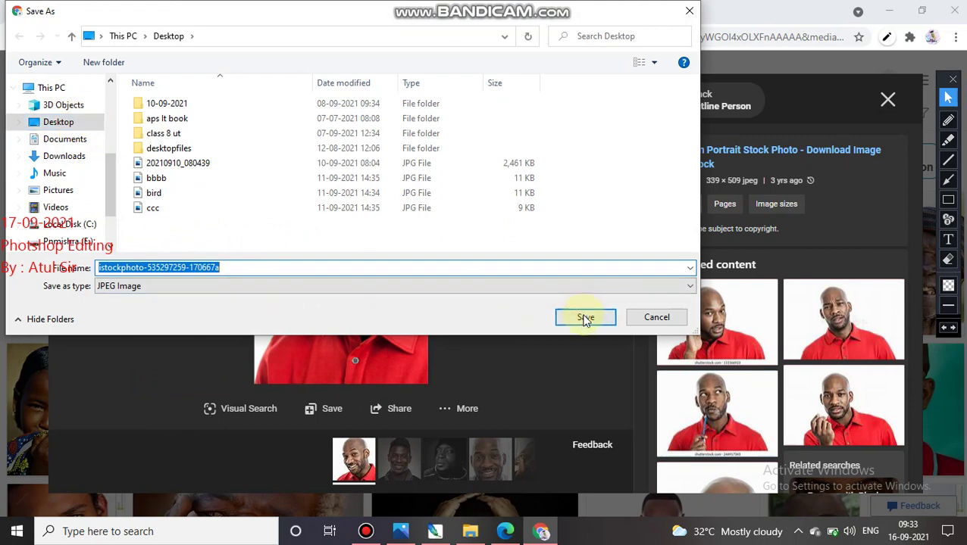
click(586, 318)
click(890, 12)
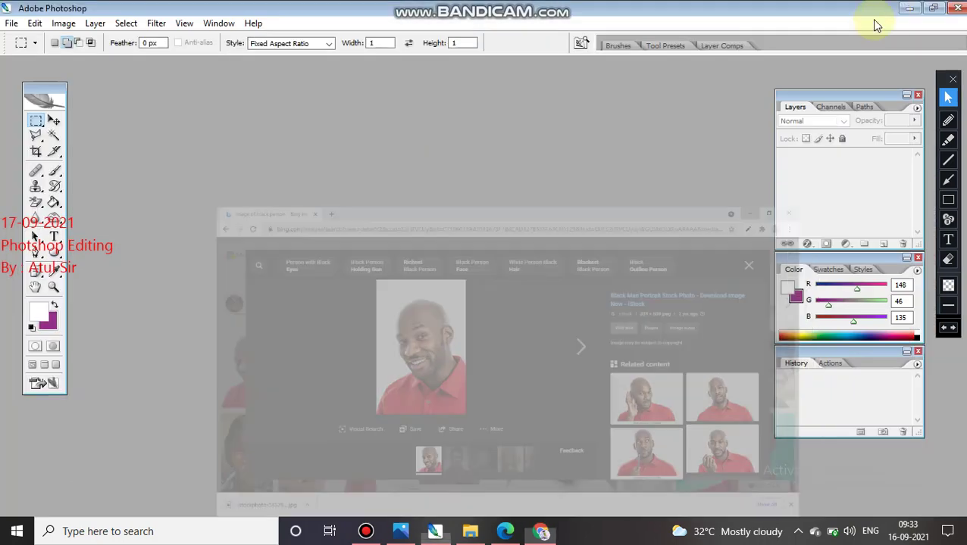
click(11, 23)
click(27, 50)
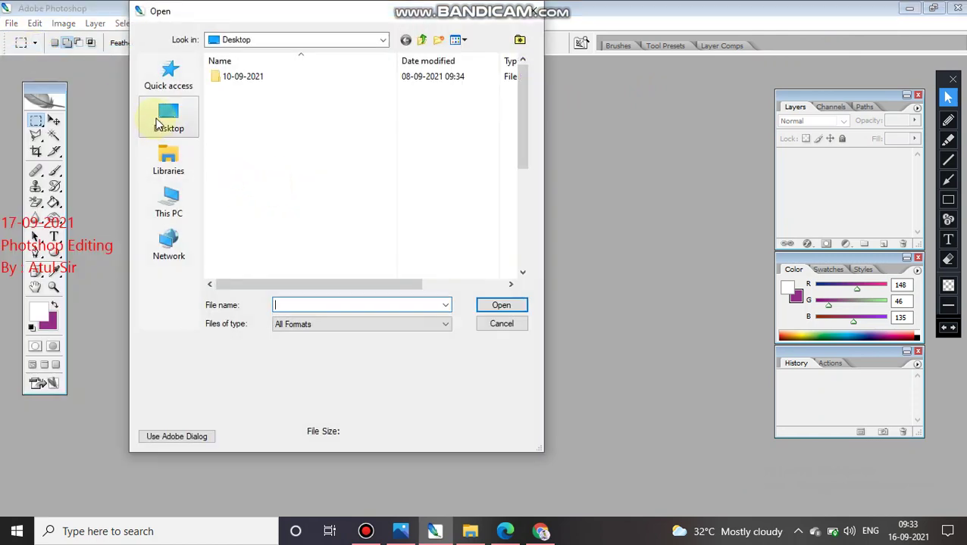
click(166, 119)
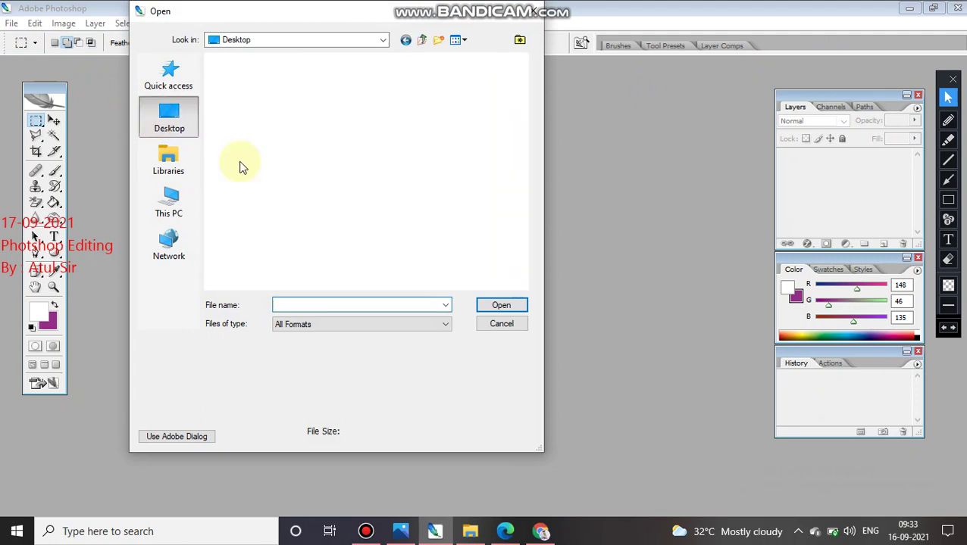
scroll(362, 151, down, 15)
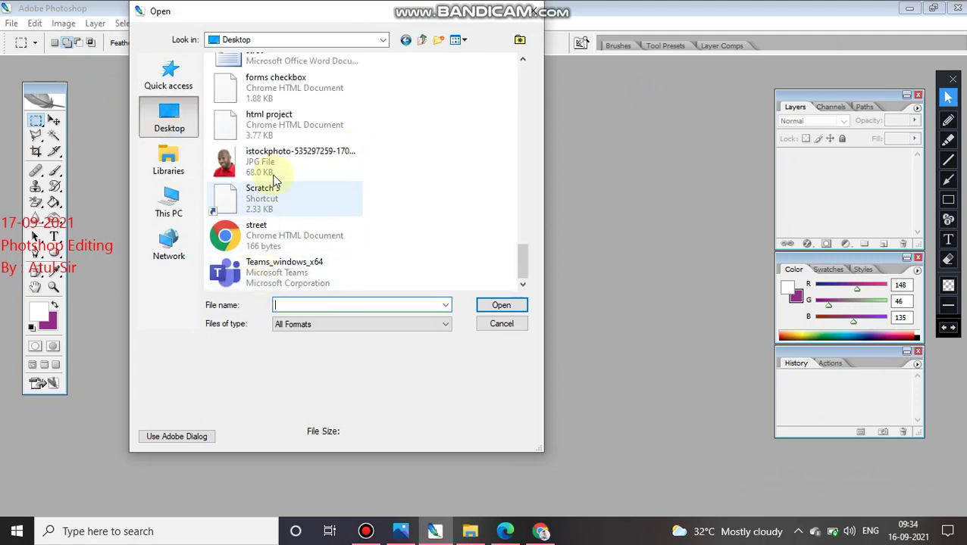
click(273, 171)
click(501, 305)
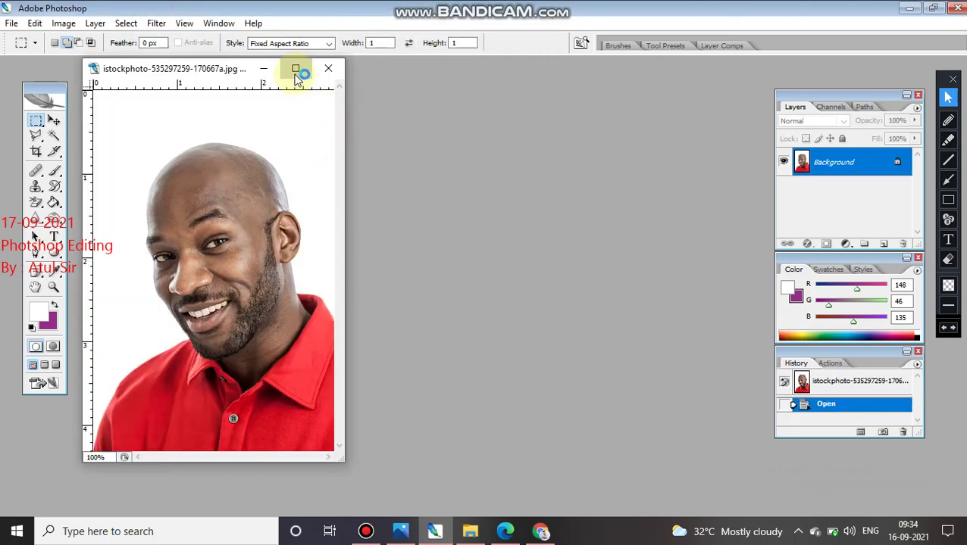
click(295, 69)
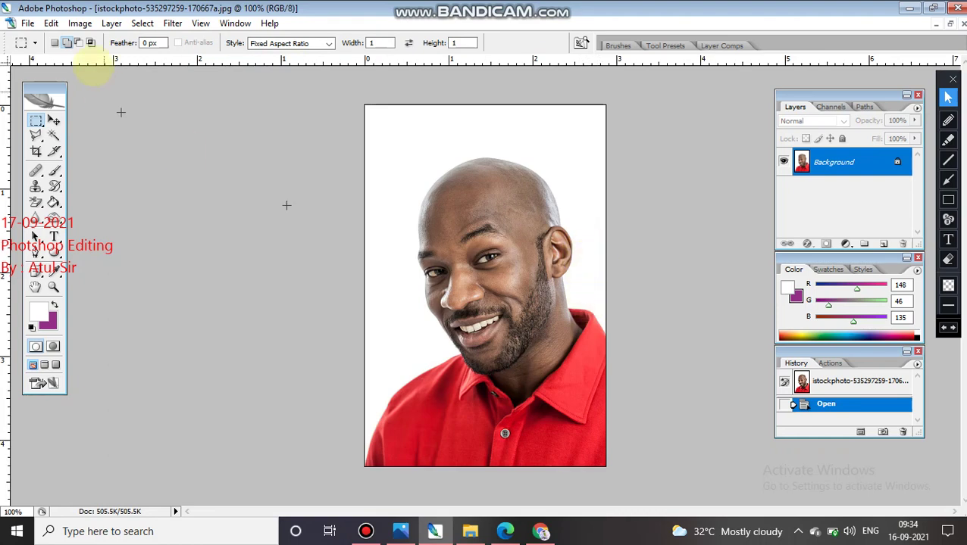
- Duplicate the portrait under the suggested copy name and arrange the original and the copy side by side in separate windows
click(80, 23)
mouse_move(97, 20)
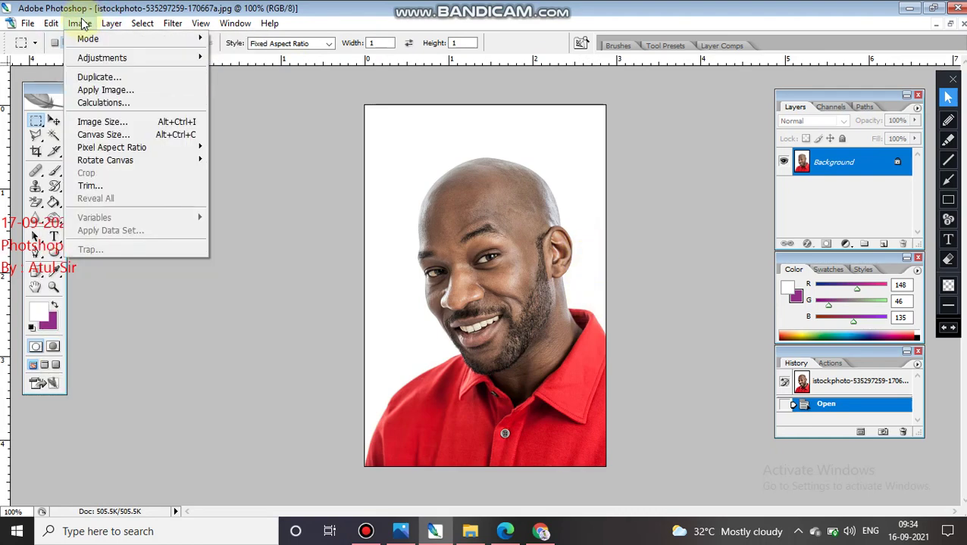
click(108, 79)
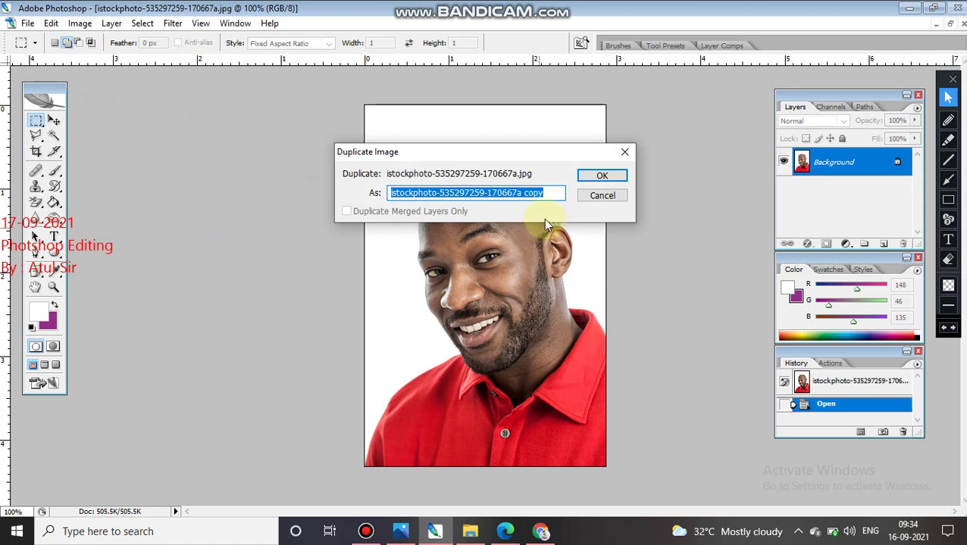
click(577, 176)
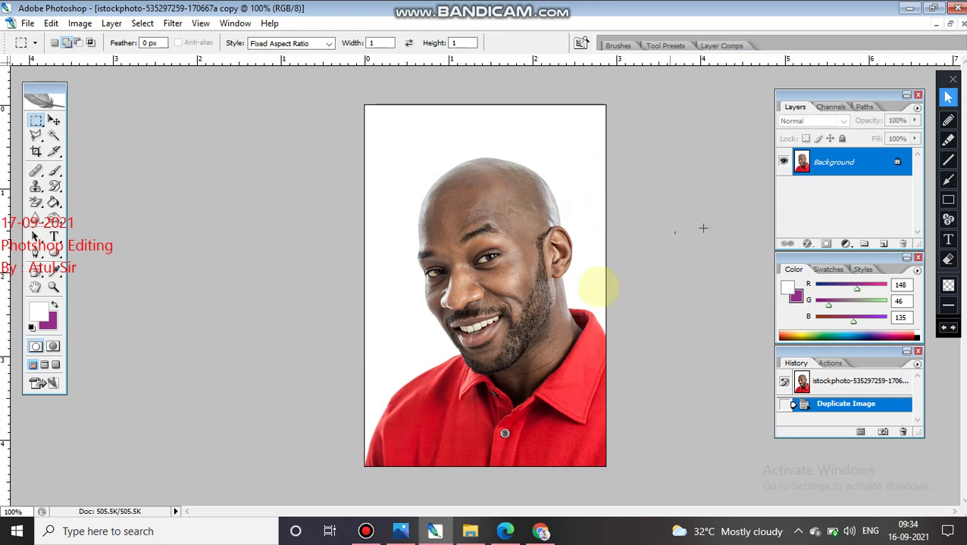
click(950, 24)
drag(217, 81, 489, 73)
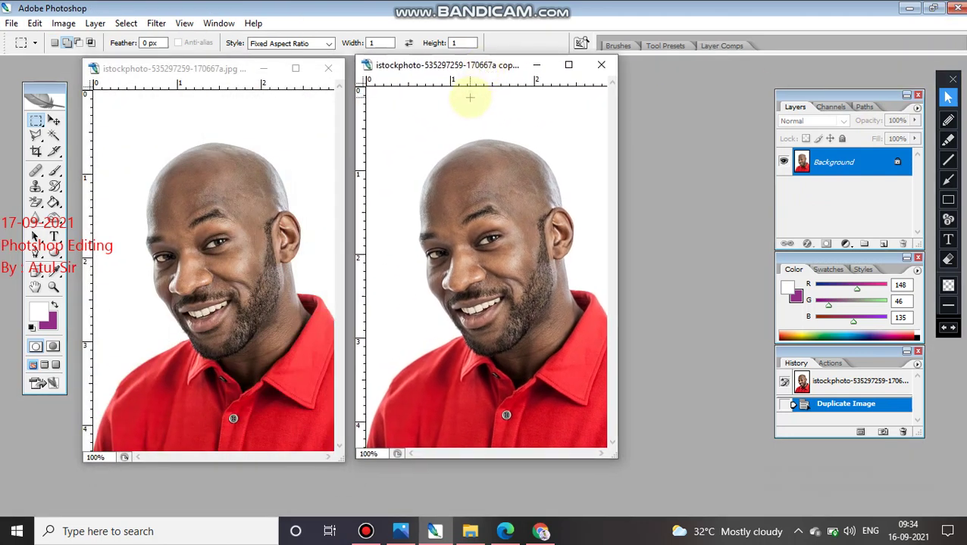
- Convert the copy's Background into a regular layer, marquee a tiny square on the forehead and try to move it
double_click(897, 165)
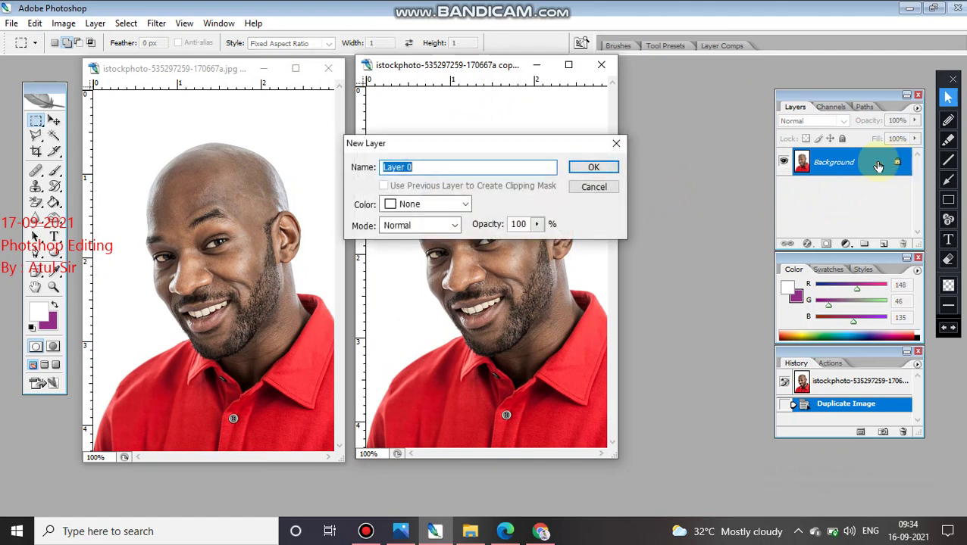
click(586, 166)
mouse_move(475, 175)
mouse_down()
mouse_move(390, 279)
mouse_move(498, 161)
mouse_move(479, 170)
mouse_up()
click(54, 120)
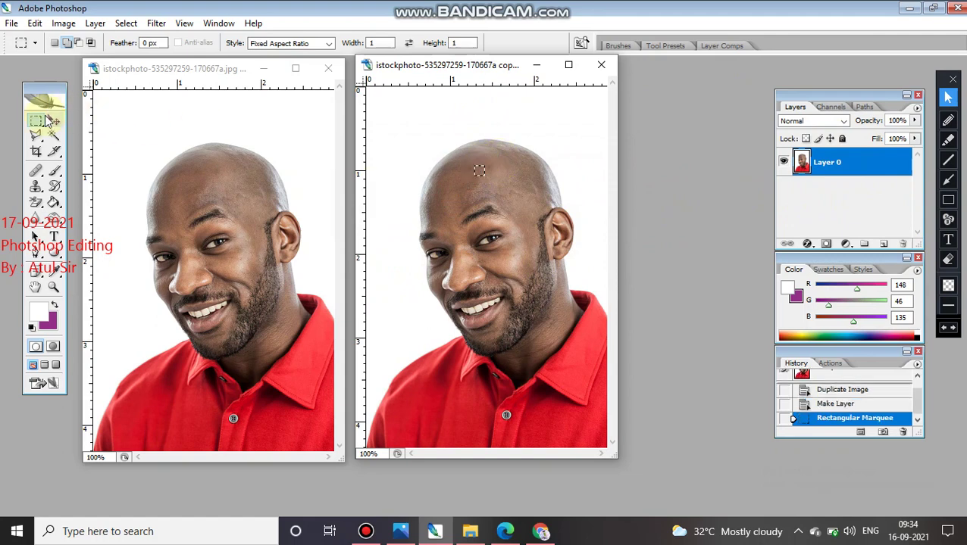
click(189, 148)
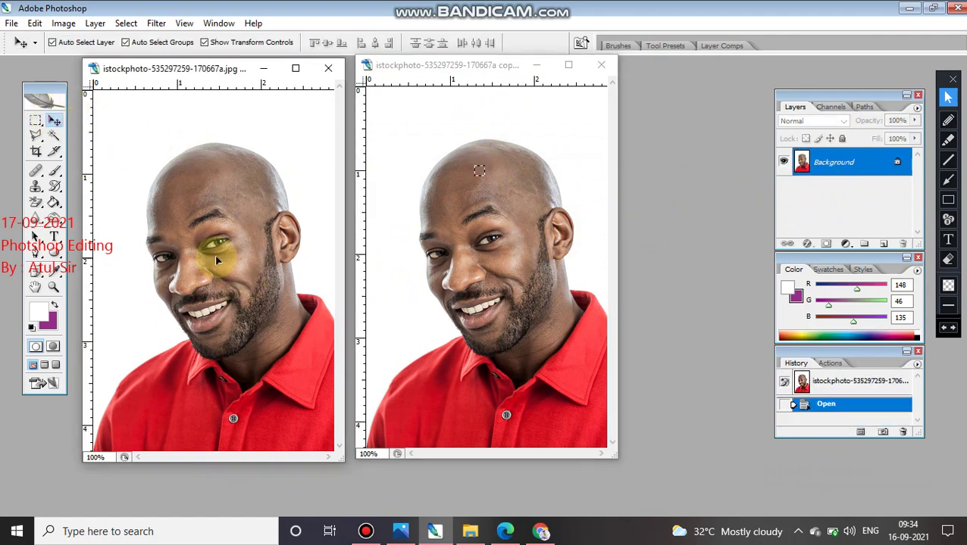
click(479, 171)
click(488, 211)
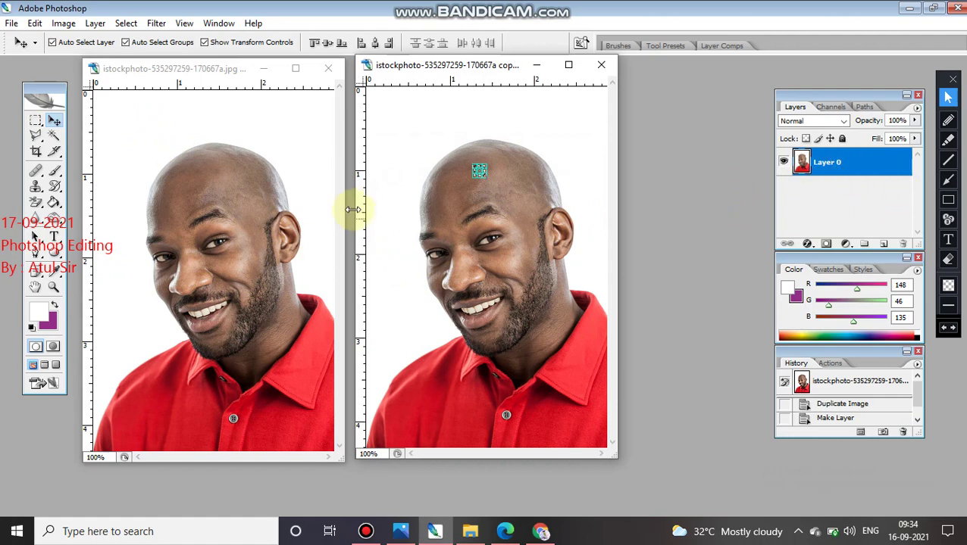
drag(464, 250, 422, 190)
- Minimize the original portrait's document window
click(262, 68)
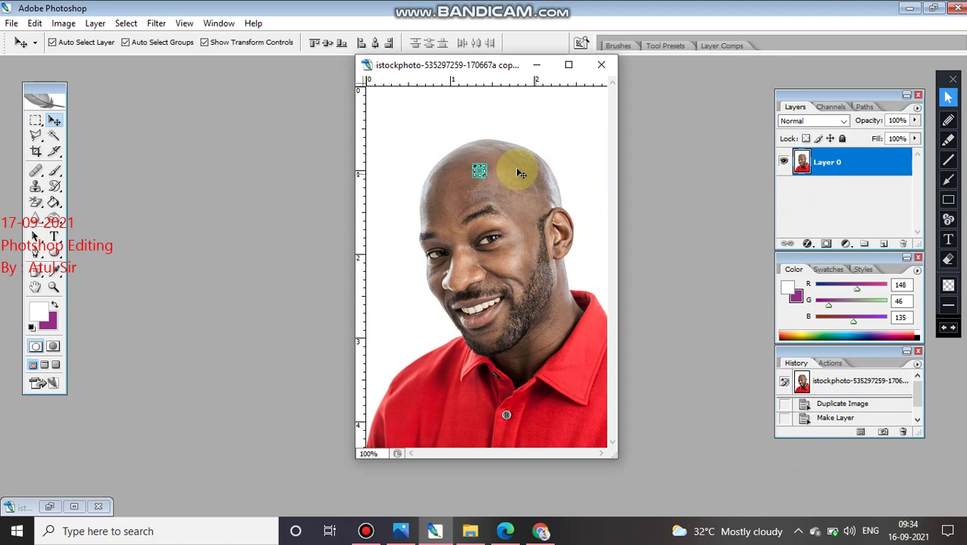
- Select similar layers in the copy and shift the small selected forehead patch sideways with the Move tool
right_click(478, 168)
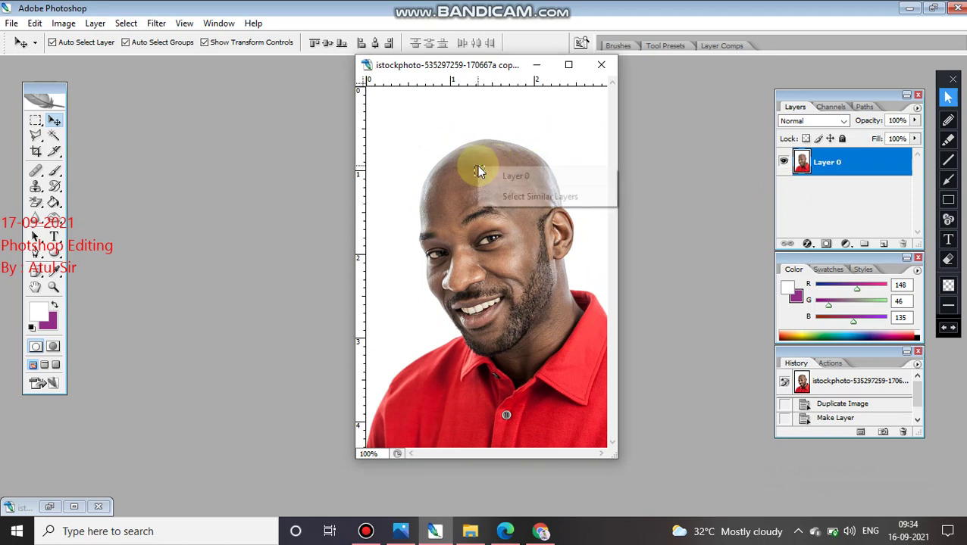
click(537, 198)
drag(477, 172, 453, 170)
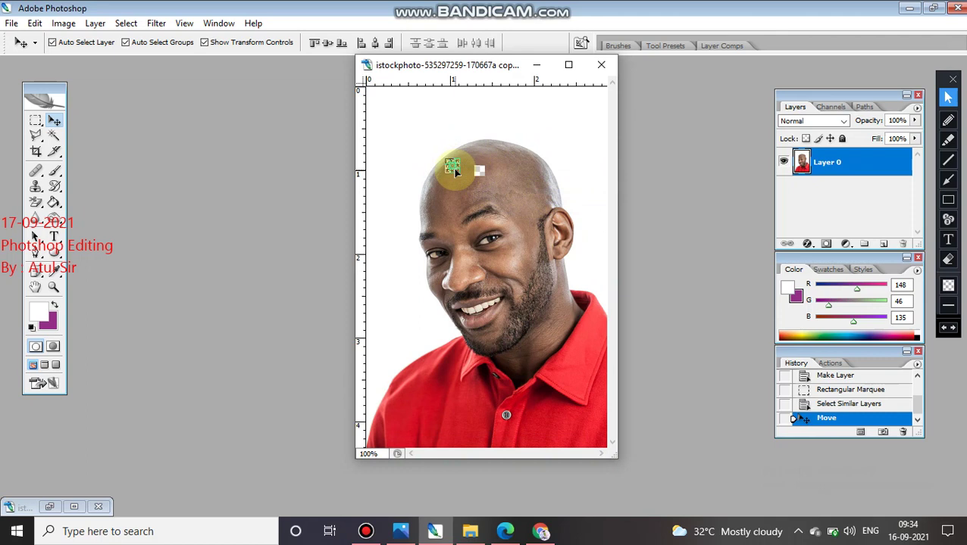
- Undo the patch move, the similar-layer selection, the marquee and the layer conversion, back to the freshly duplicated image
key(ctrl+z)
key(ctrl+z)
key(ctrl+z)
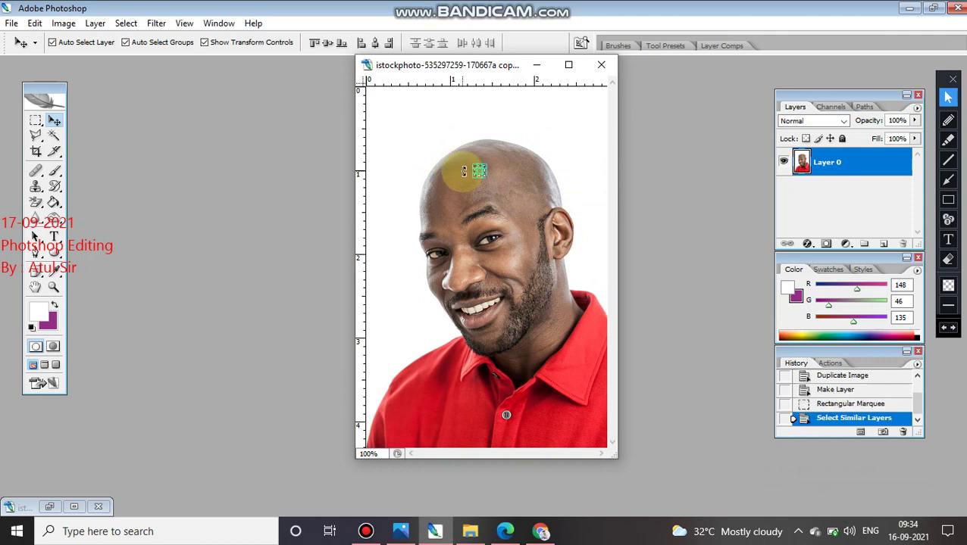
key(ctrl+alt+z)
key(ctrl+alt+z)
key(ctrl+alt+z)
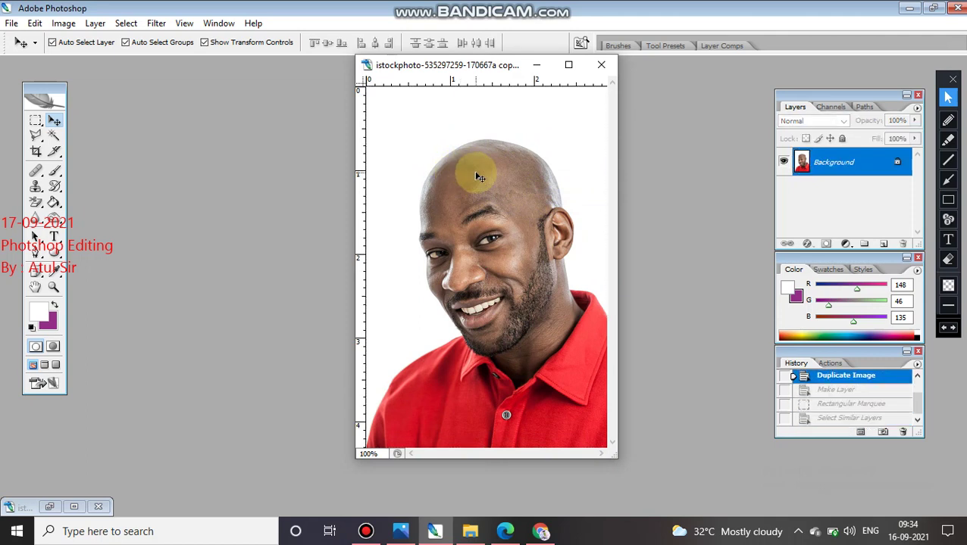
- Convert the copy's Background into a regular layer named Layer 0 and maximize the copy's document window
double_click(897, 165)
click(593, 167)
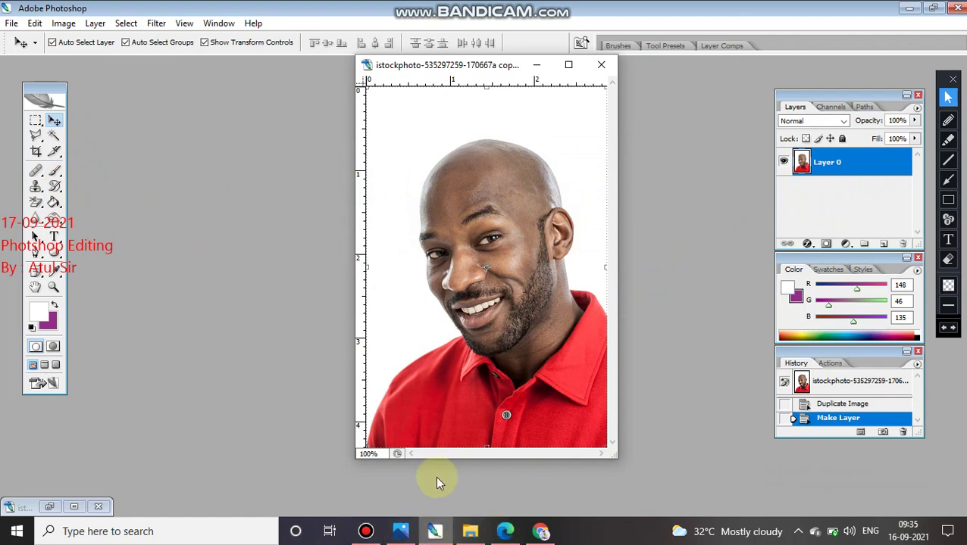
click(568, 65)
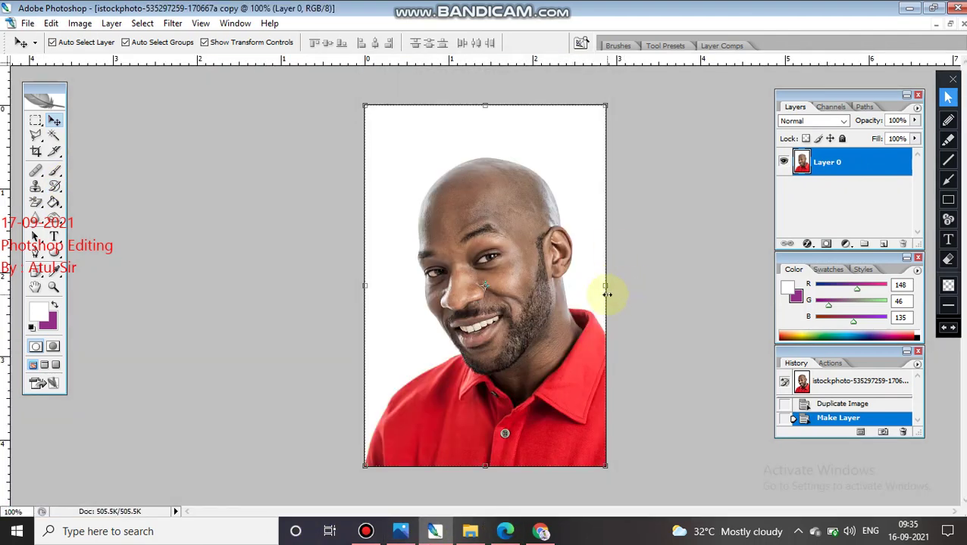
- Examine the man's face in close-up and the whole portrait at several zoom levels
key(ctrl+plus)
key(ctrl+plus)
key(ctrl+plus)
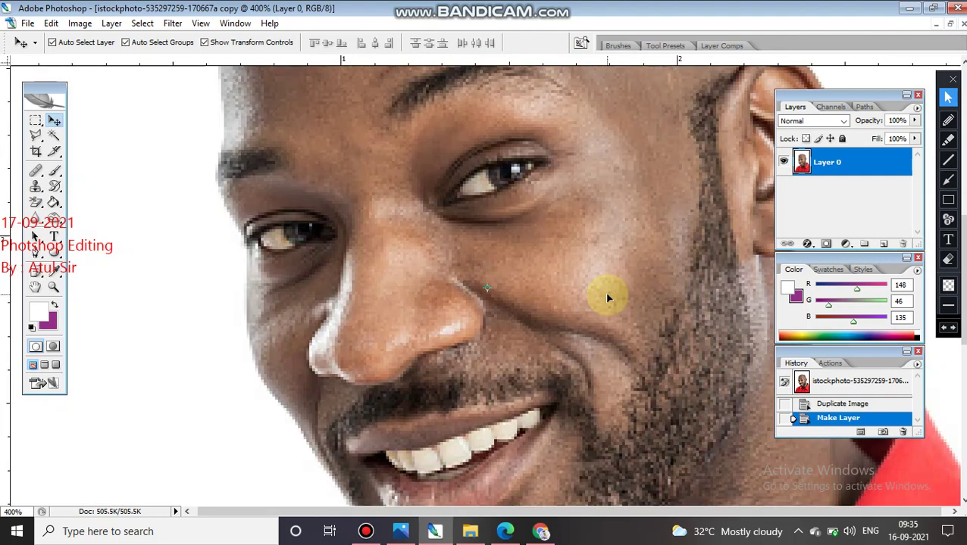
key(ctrl+minus)
key(ctrl+minus)
key(ctrl+minus)
key(ctrl+minus)
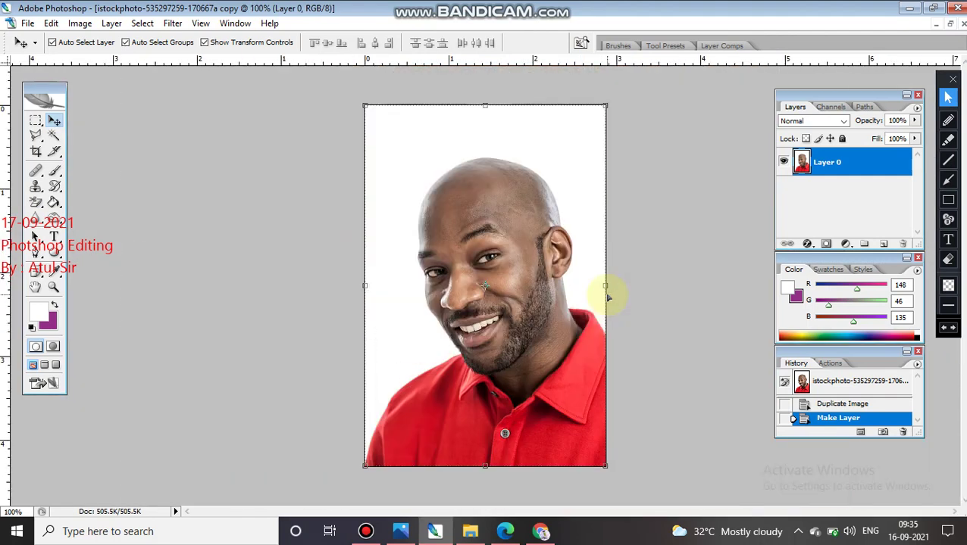
key(ctrl+minus)
key(ctrl+minus)
key(ctrl+minus)
key(ctrl+plus)
key(ctrl+plus)
key(ctrl+plus)
key(ctrl+plus)
key(ctrl+plus)
key(ctrl+plus)
key(ctrl+plus)
key(ctrl+plus)
key(ctrl+plus)
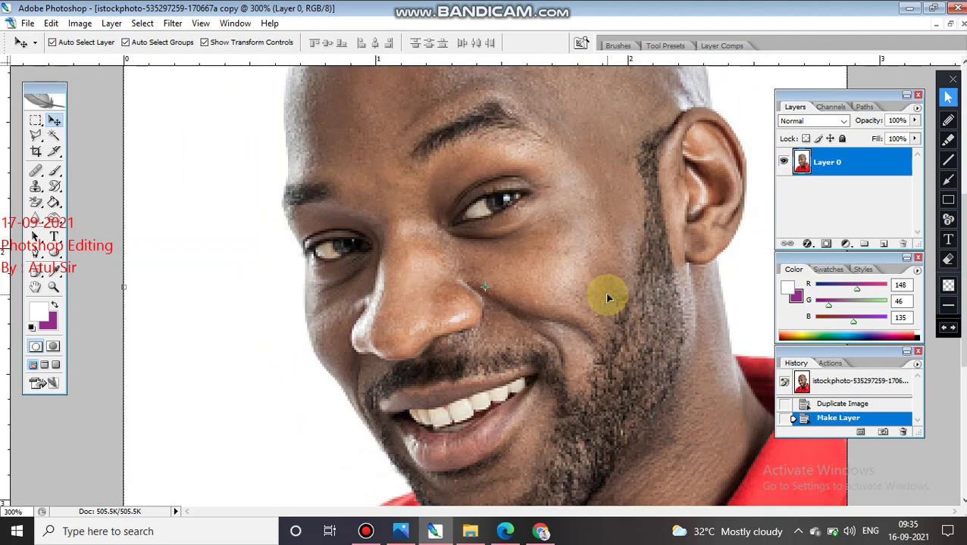
key(ctrl+minus)
key(ctrl+minus)
key(ctrl+minus)
key(ctrl+minus)
key(ctrl+minus)
key(ctrl+minus)
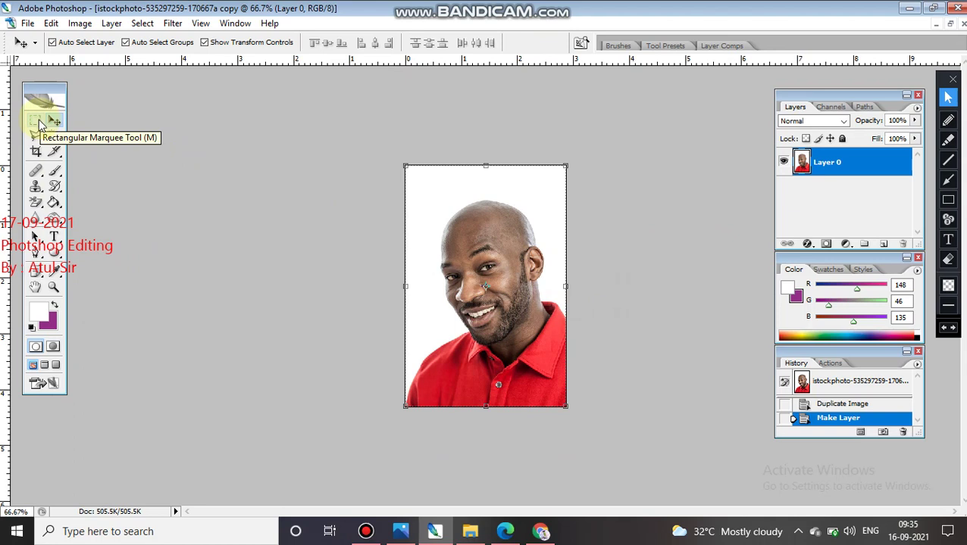
- Crop the portrait around the head and shoulders to 1.5 × 2 in at 300 pixels/inch
click(36, 150)
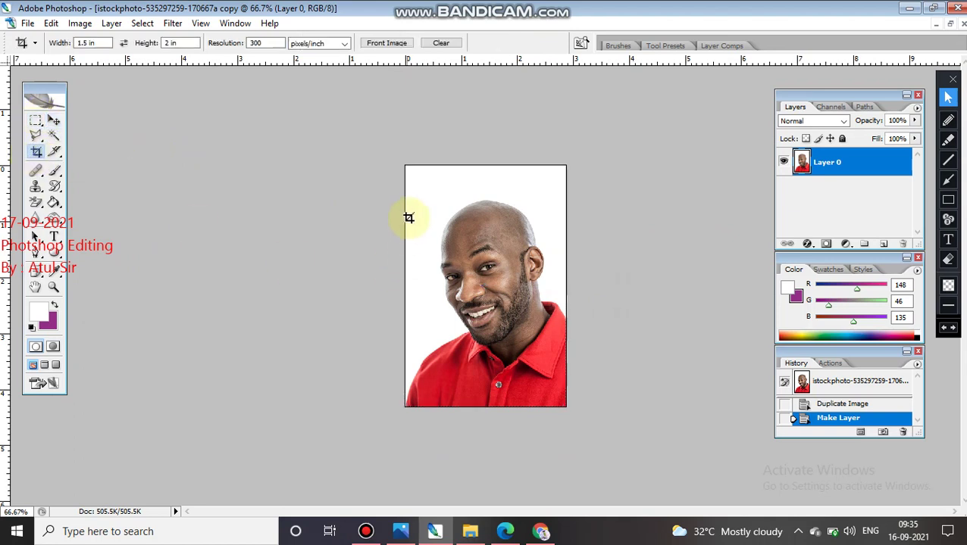
drag(417, 188, 561, 479)
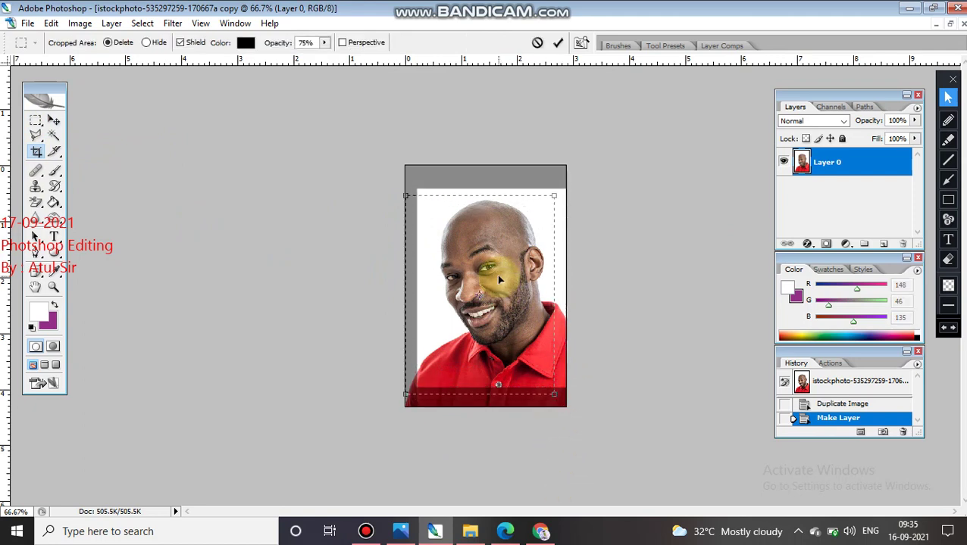
click(558, 42)
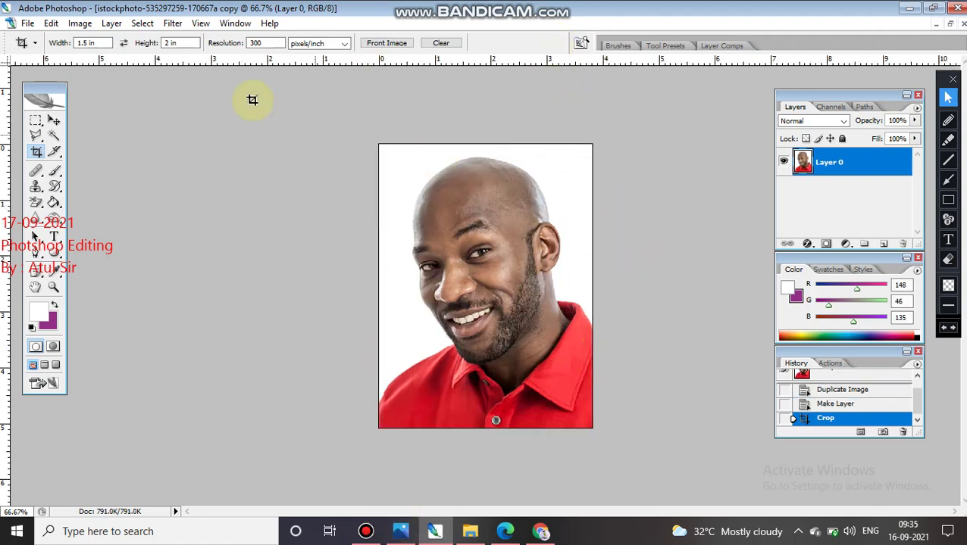
- Reduce the canvas width to 3.0 cm with the centre anchor and accept the clipping
click(79, 23)
mouse_move(102, 43)
mouse_move(109, 60)
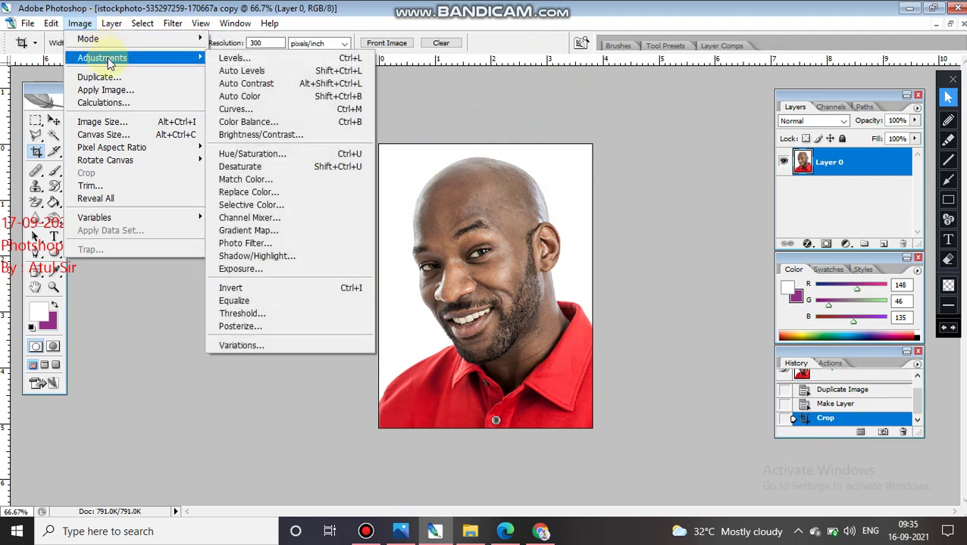
click(106, 134)
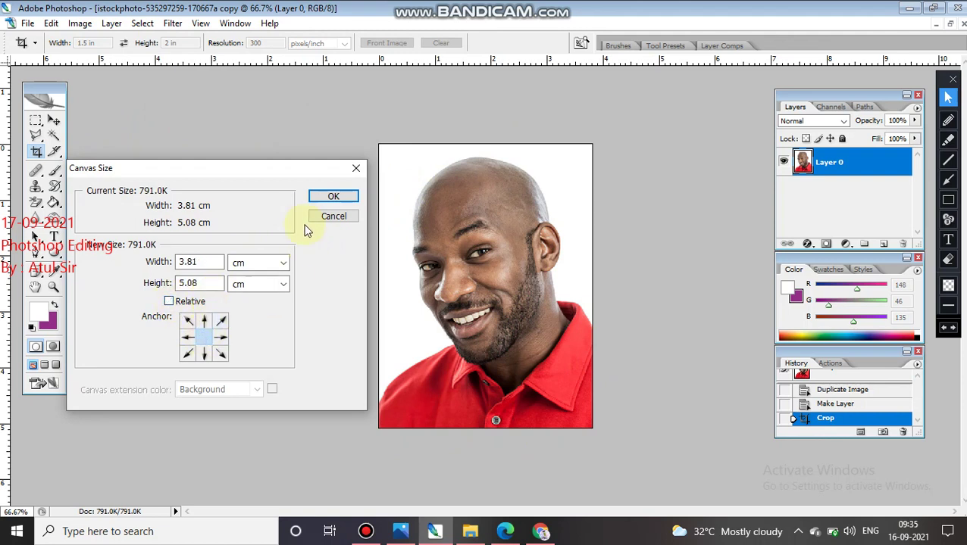
click(286, 263)
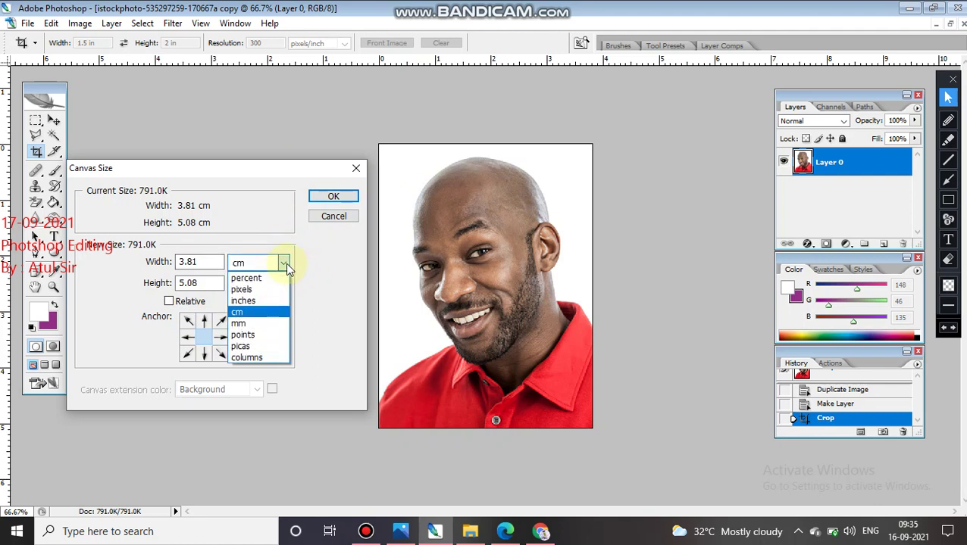
click(201, 263)
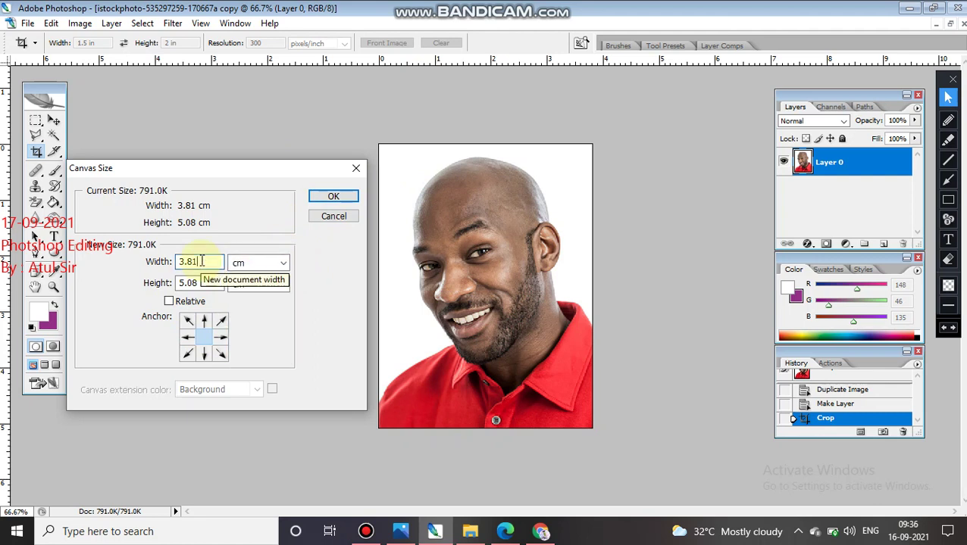
key(BackSpace)
key(BackSpace)
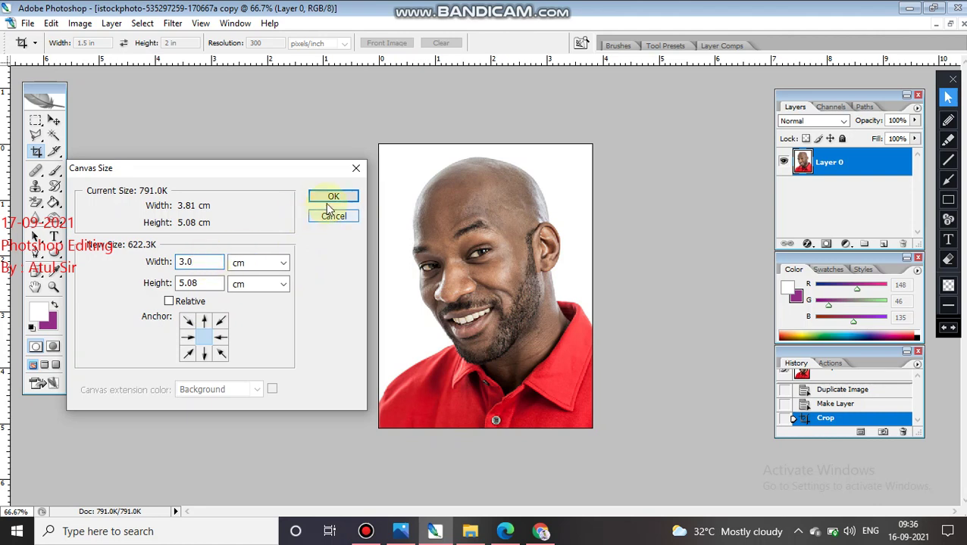
click(332, 197)
click(457, 212)
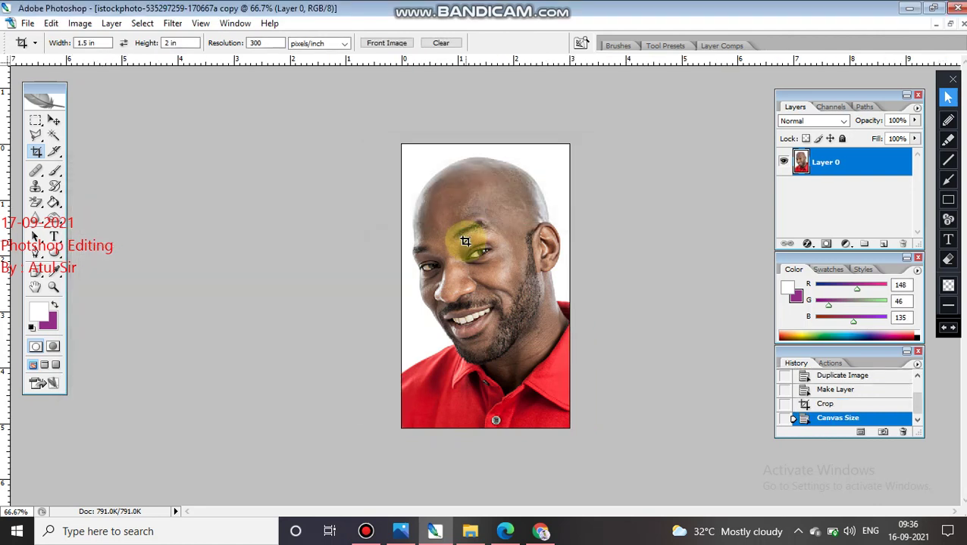
- Check the copy's pixel and document dimensions in Image Size and view the available canvas rotation options
click(72, 23)
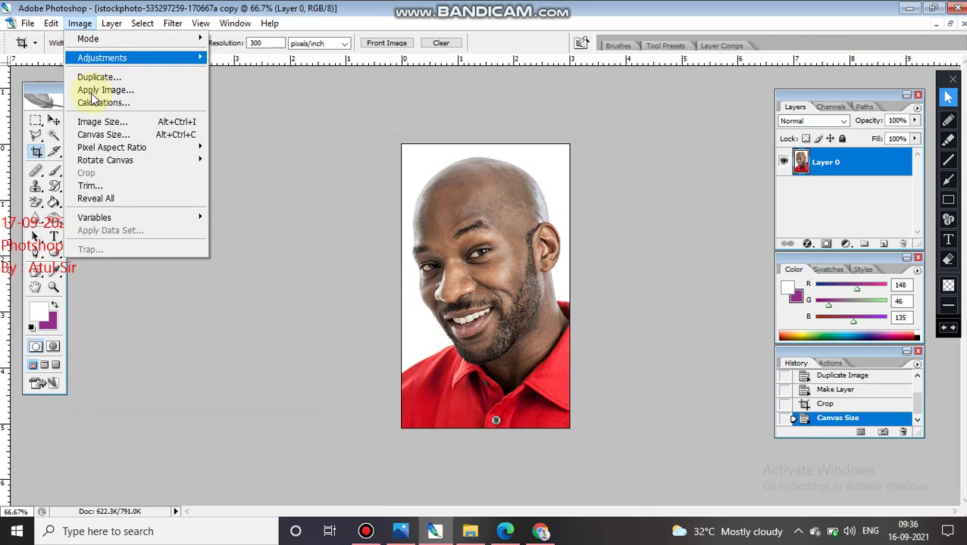
click(122, 132)
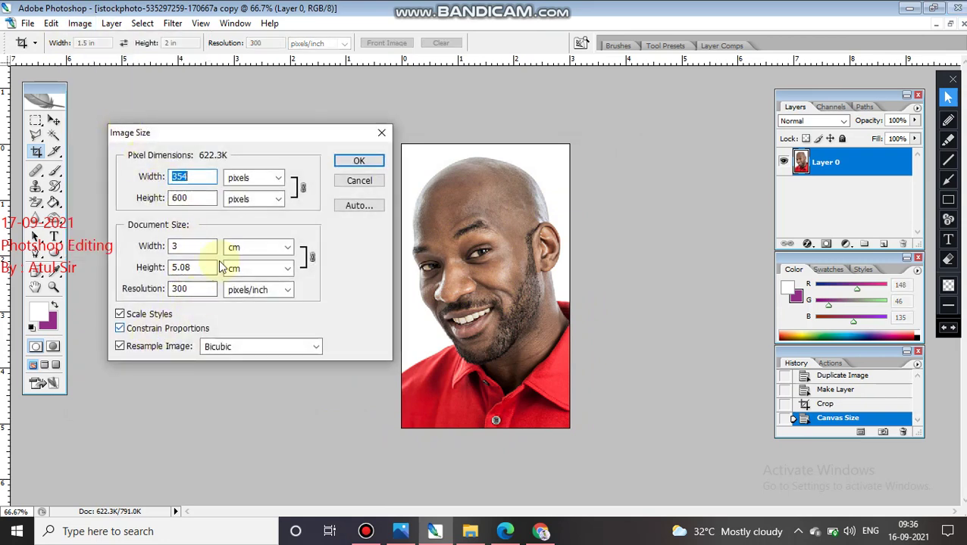
click(359, 165)
click(79, 23)
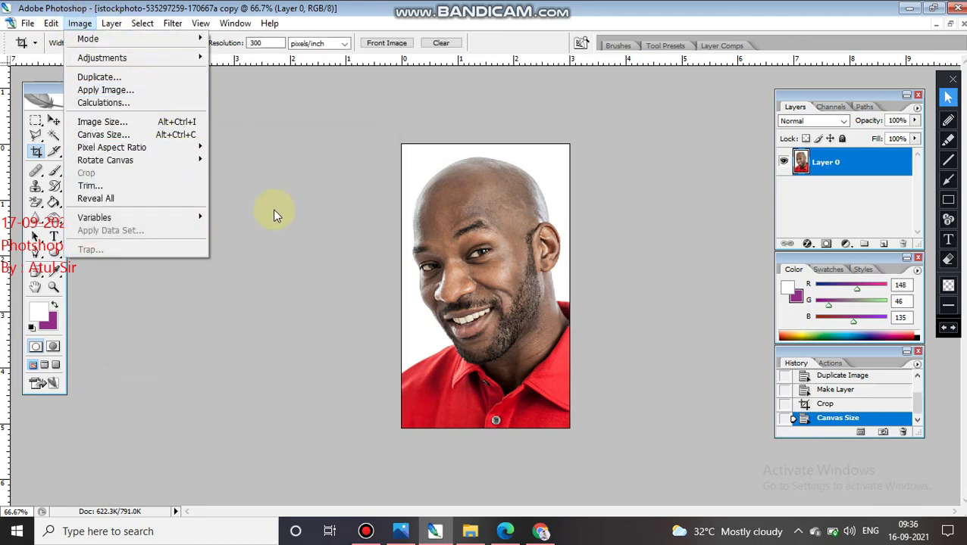
mouse_move(203, 161)
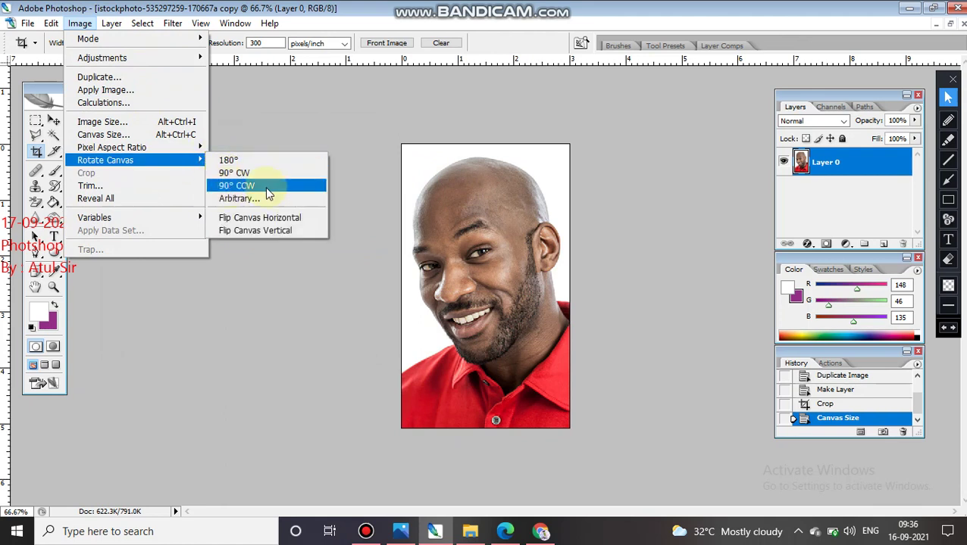
click(276, 344)
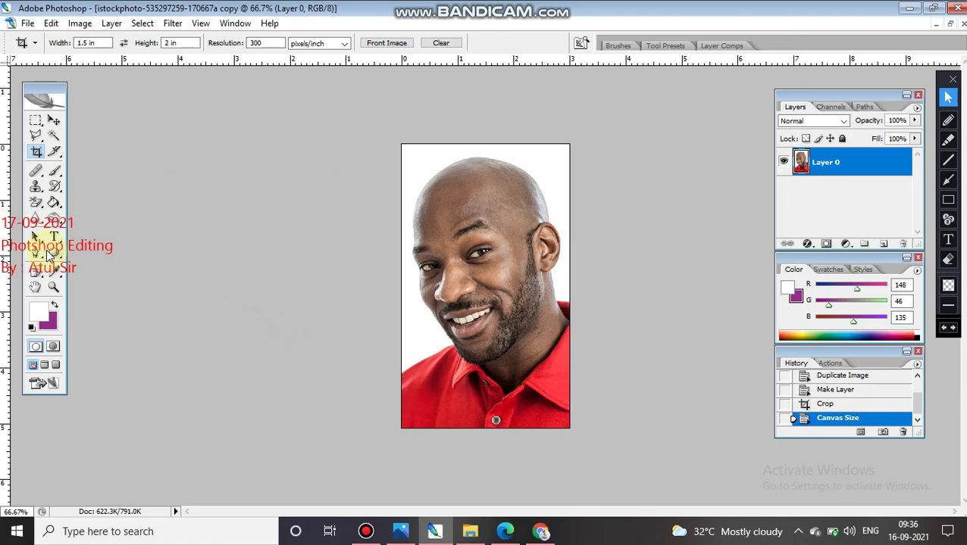
click(948, 240)
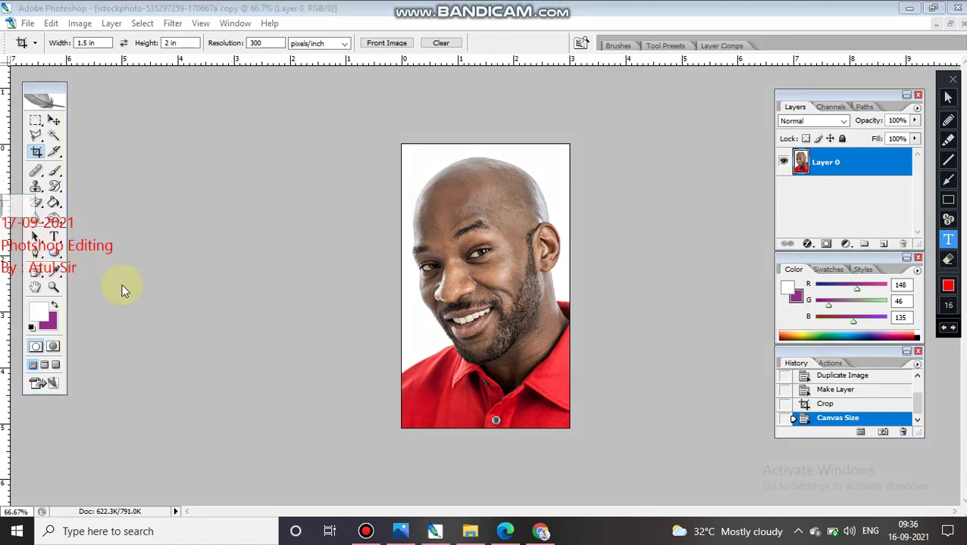
click(947, 97)
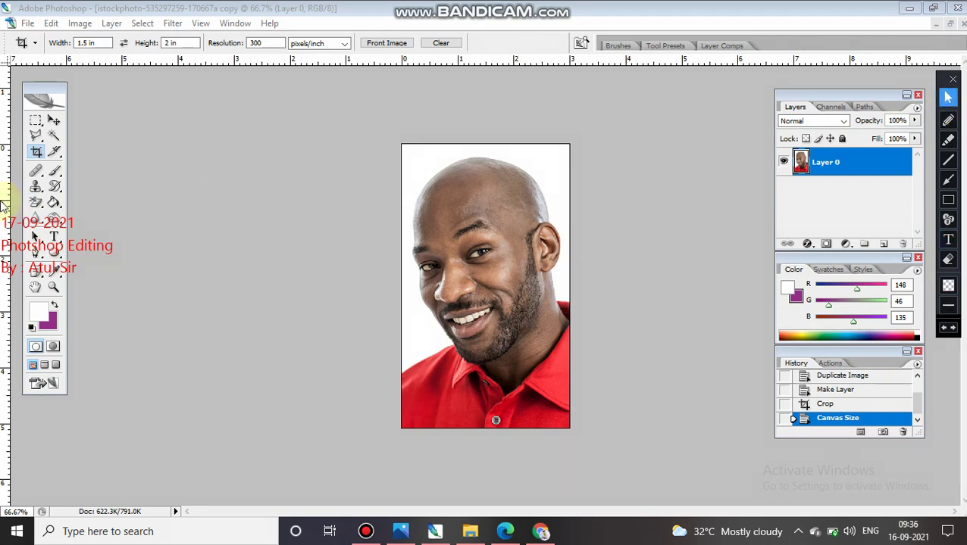
- Erase the red date and title annotation drawn over the screen and return to the normal pointer
click(948, 259)
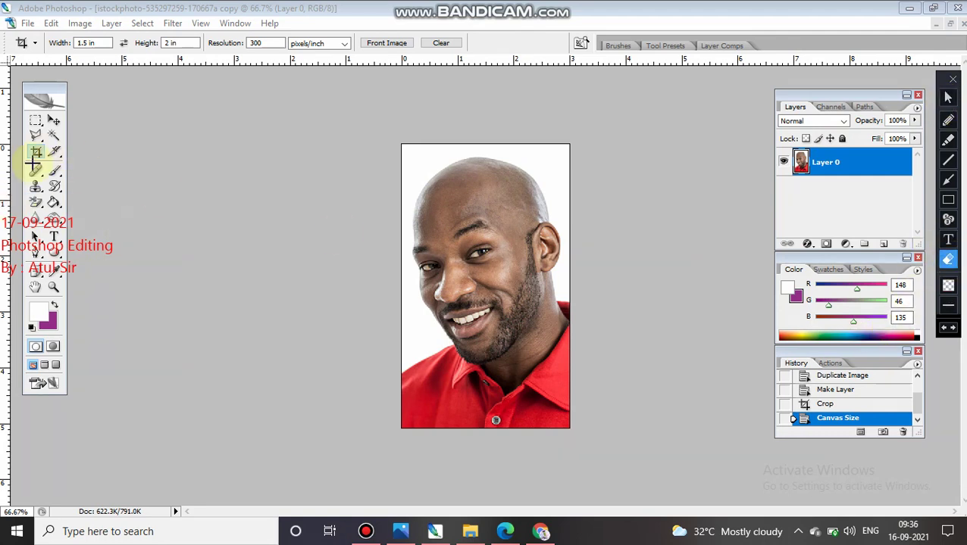
drag(4, 227, 4, 306)
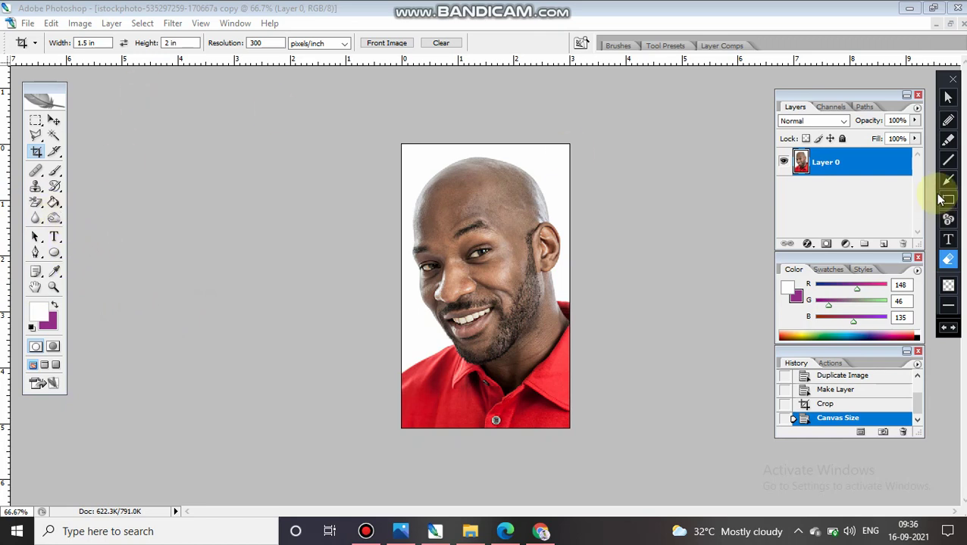
click(948, 97)
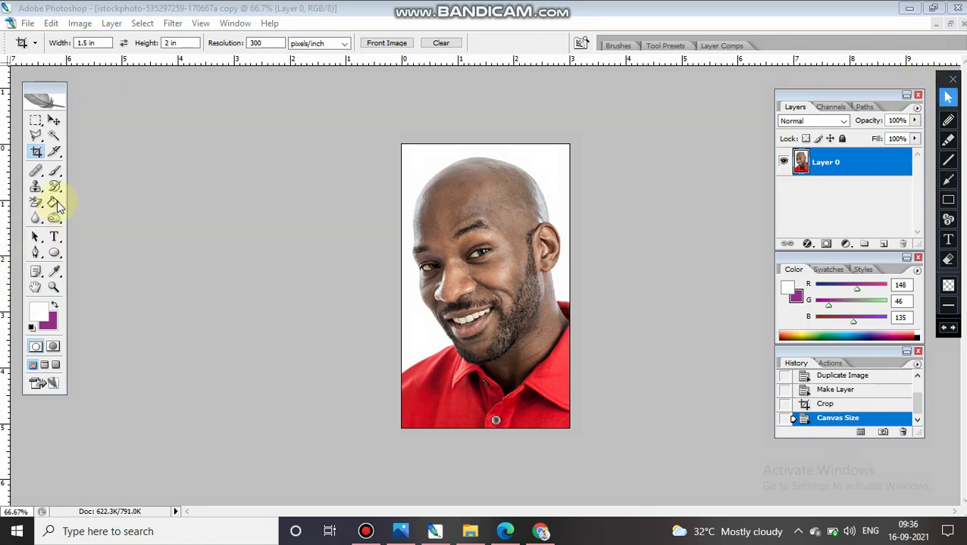
click(171, 217)
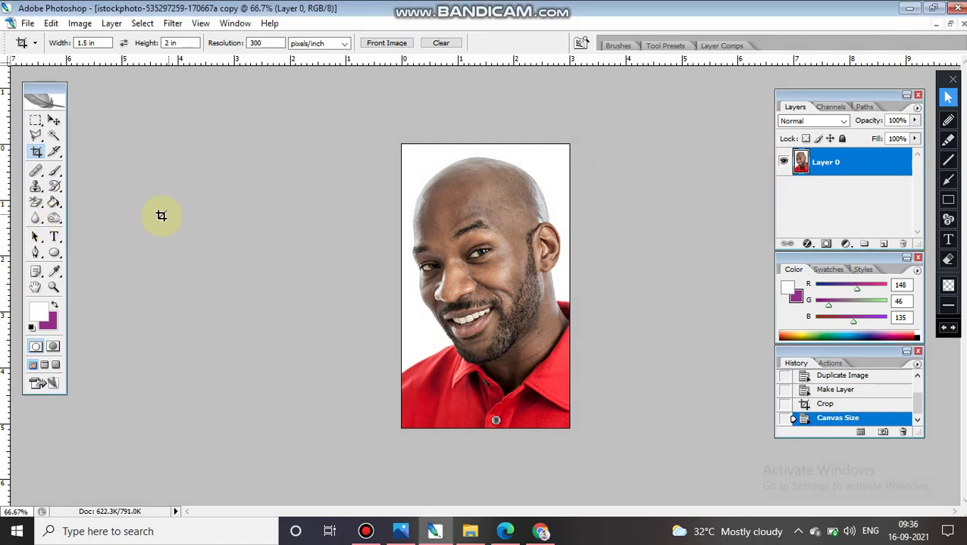
click(35, 219)
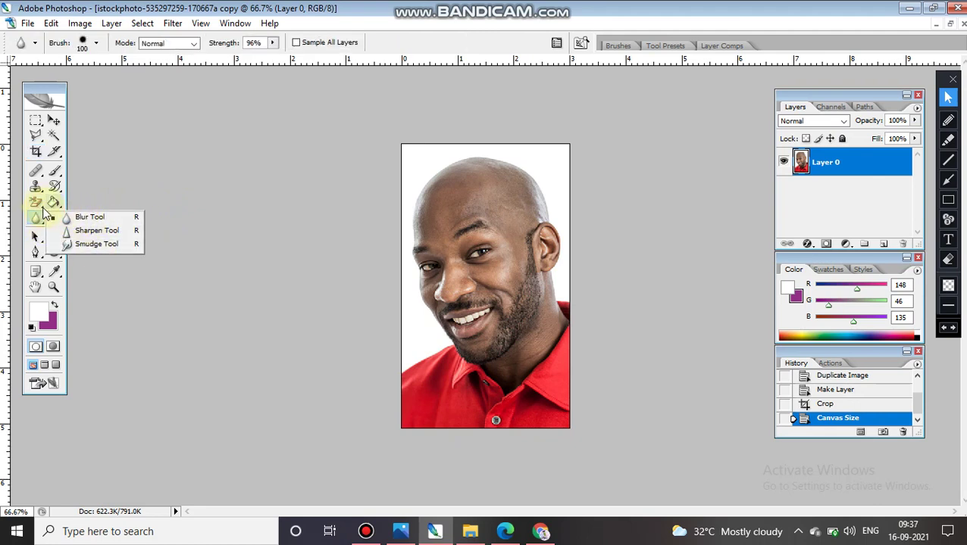
mouse_move(36, 202)
mouse_down()
mouse_move(82, 201)
mouse_move(97, 230)
mouse_up()
click(174, 280)
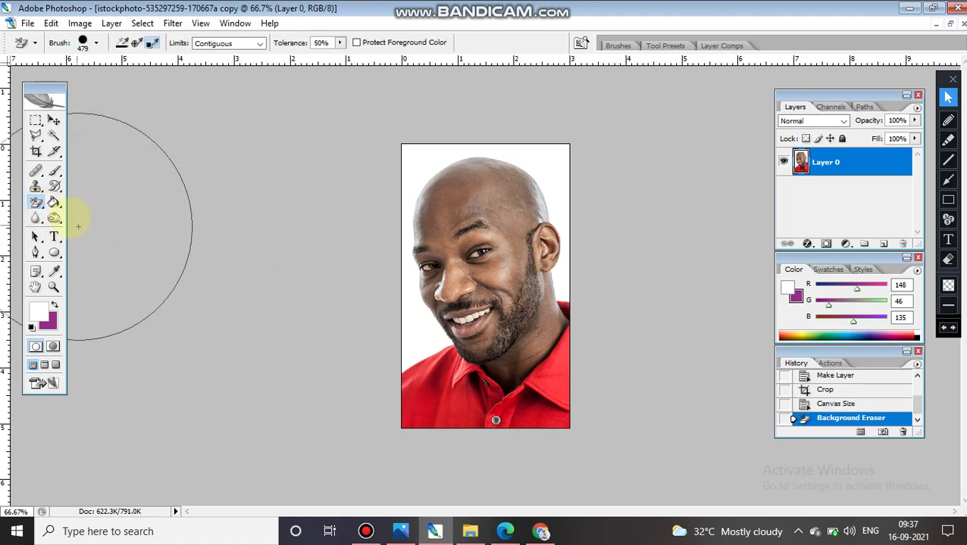
- Choose the Dodge Tool and set it to a 61 px brush, Midtones range and 60% exposure
mouse_move(55, 219)
mouse_down()
mouse_move(119, 227)
mouse_move(124, 248)
mouse_move(119, 221)
mouse_up()
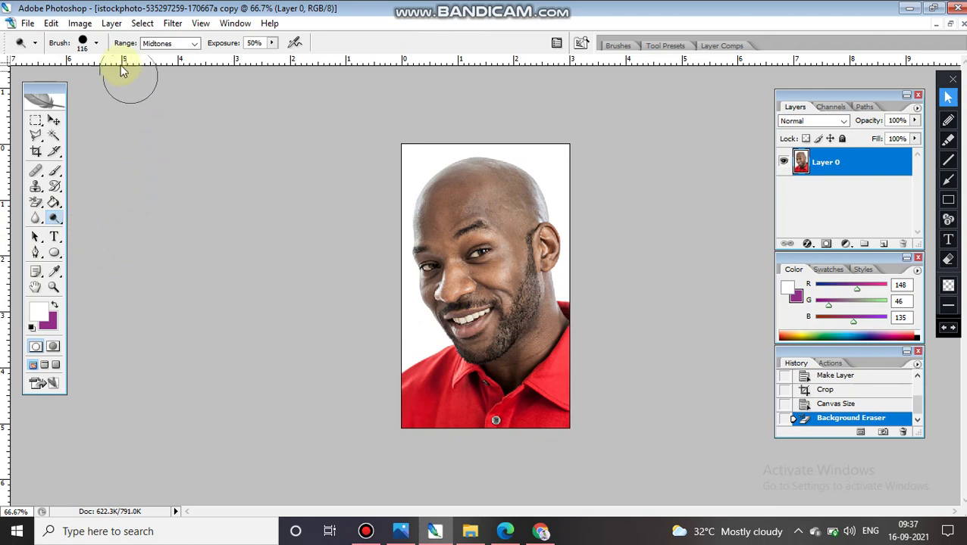
click(96, 45)
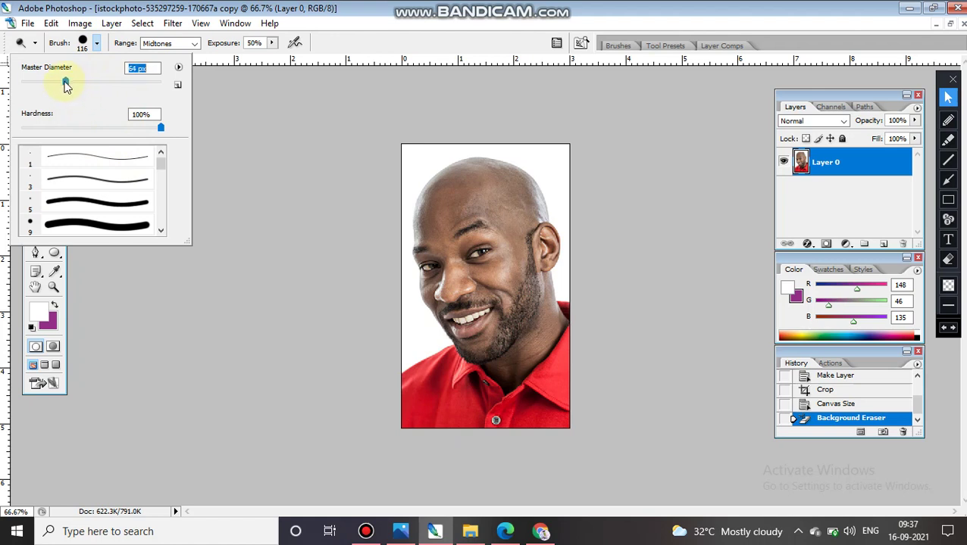
click(254, 119)
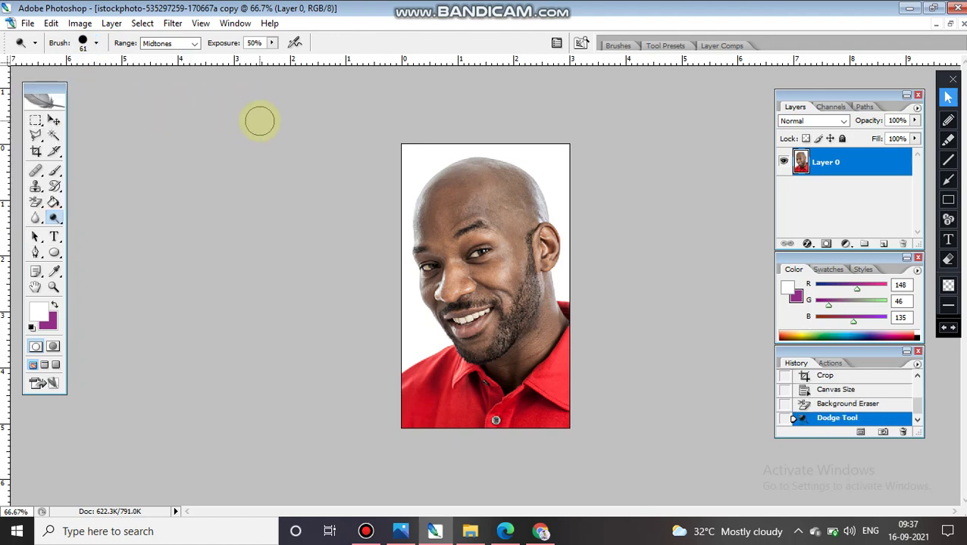
click(271, 43)
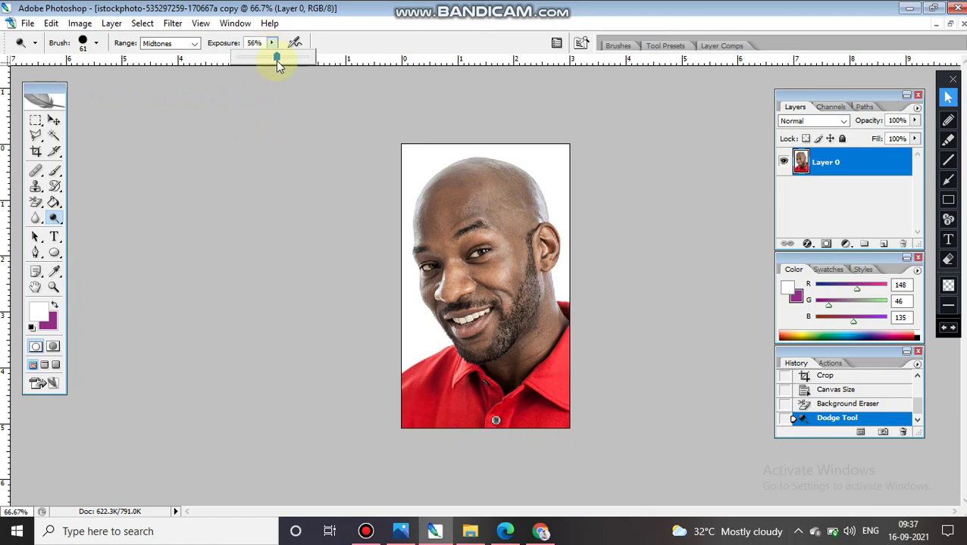
click(270, 113)
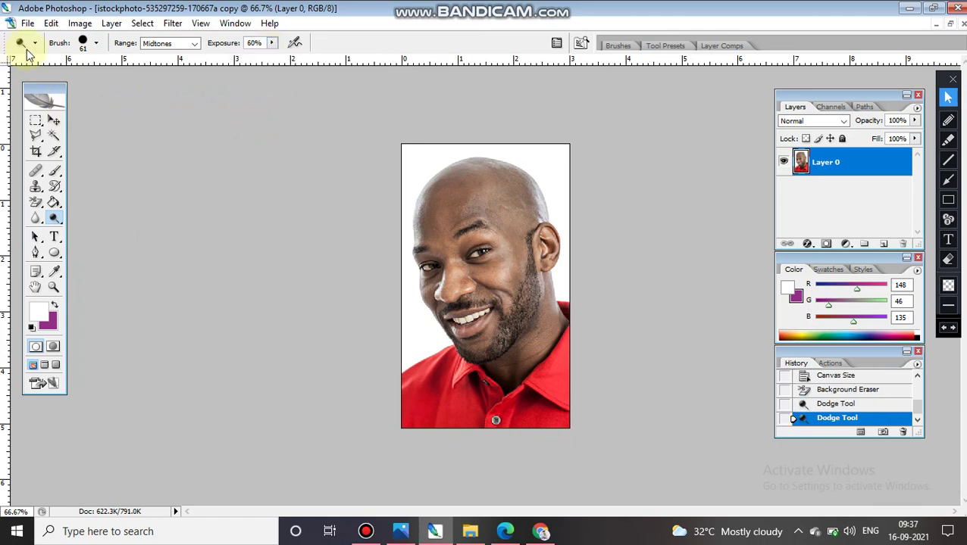
click(35, 43)
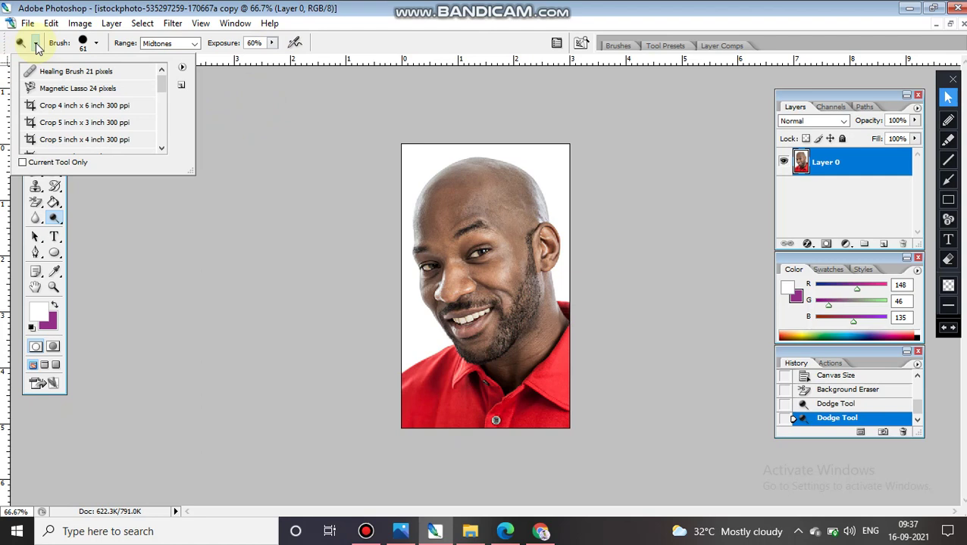
click(345, 117)
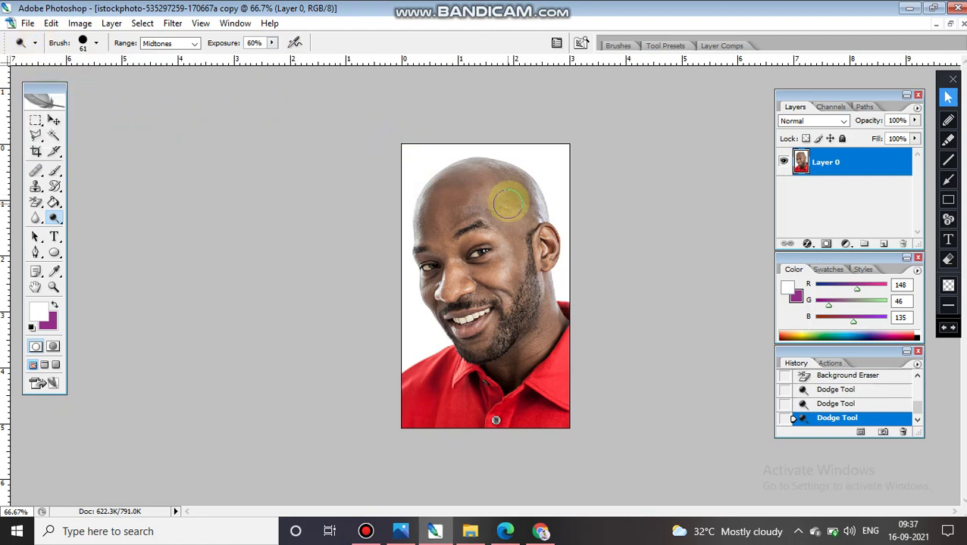
- Lighten the man's head, face, ear and neck with Dodge strokes, reducing the brush to 28 px and its hardness to 58%
mouse_move(506, 198)
mouse_down()
mouse_move(468, 206)
mouse_move(503, 195)
mouse_move(475, 194)
mouse_move(493, 178)
mouse_move(460, 186)
mouse_move(481, 175)
mouse_move(440, 189)
mouse_move(454, 172)
mouse_move(423, 208)
mouse_move(421, 227)
mouse_move(509, 182)
mouse_move(511, 215)
mouse_move(502, 216)
mouse_move(508, 186)
mouse_move(511, 219)
mouse_move(526, 188)
mouse_move(541, 205)
mouse_move(516, 218)
mouse_move(517, 190)
mouse_move(467, 194)
mouse_move(502, 172)
mouse_move(525, 183)
mouse_move(475, 168)
mouse_move(450, 209)
mouse_move(515, 182)
mouse_move(435, 193)
mouse_move(418, 235)
mouse_move(461, 215)
mouse_move(454, 233)
mouse_move(505, 244)
mouse_move(491, 277)
mouse_move(503, 282)
mouse_move(515, 229)
mouse_move(497, 280)
mouse_move(458, 220)
mouse_move(423, 271)
mouse_move(430, 304)
mouse_move(430, 292)
mouse_move(456, 333)
mouse_move(492, 312)
mouse_move(475, 347)
mouse_move(514, 328)
mouse_move(503, 235)
mouse_move(496, 319)
mouse_move(532, 309)
mouse_move(539, 296)
mouse_move(549, 345)
mouse_move(500, 369)
mouse_move(506, 380)
mouse_move(494, 394)
mouse_move(543, 317)
mouse_move(518, 334)
mouse_move(520, 303)
mouse_move(479, 233)
mouse_move(457, 280)
mouse_move(501, 205)
mouse_move(447, 238)
mouse_up()
mouse_move(501, 173)
mouse_down()
mouse_move(445, 227)
mouse_move(457, 198)
mouse_move(481, 218)
mouse_move(457, 215)
mouse_move(474, 258)
mouse_move(468, 303)
mouse_move(486, 305)
mouse_move(511, 284)
mouse_move(517, 231)
mouse_move(417, 185)
mouse_move(532, 208)
mouse_move(423, 177)
mouse_move(416, 220)
mouse_move(435, 257)
mouse_move(425, 301)
mouse_move(435, 322)
mouse_move(459, 221)
mouse_move(476, 332)
mouse_move(475, 219)
mouse_up()
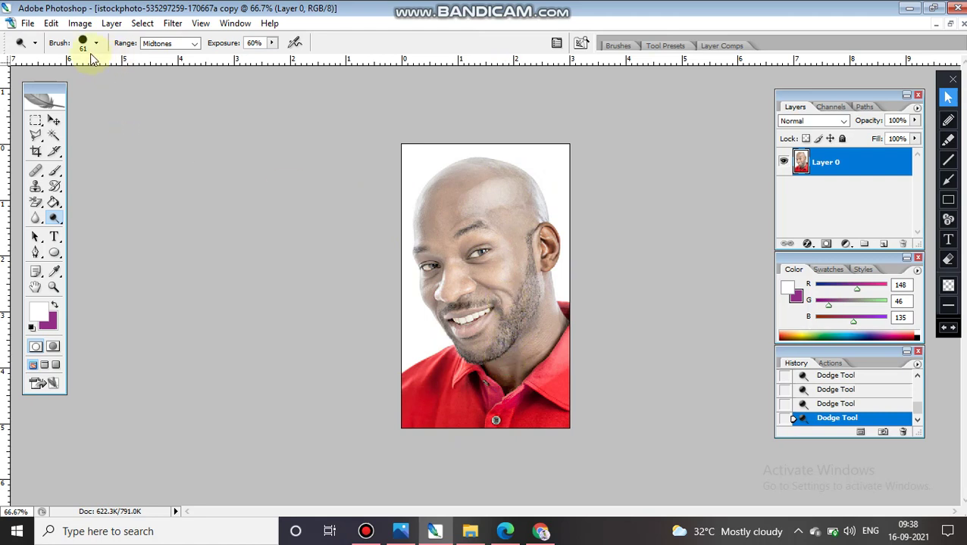
click(97, 44)
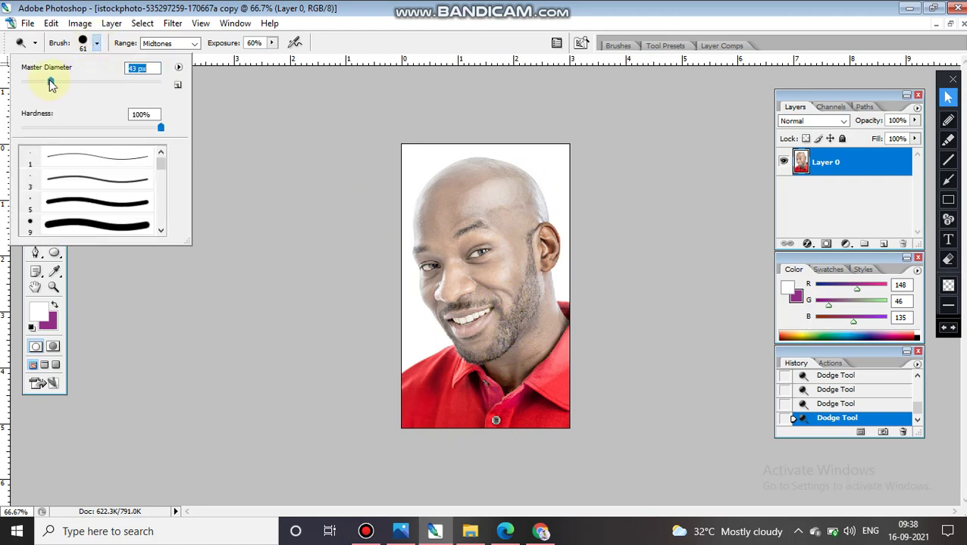
click(280, 111)
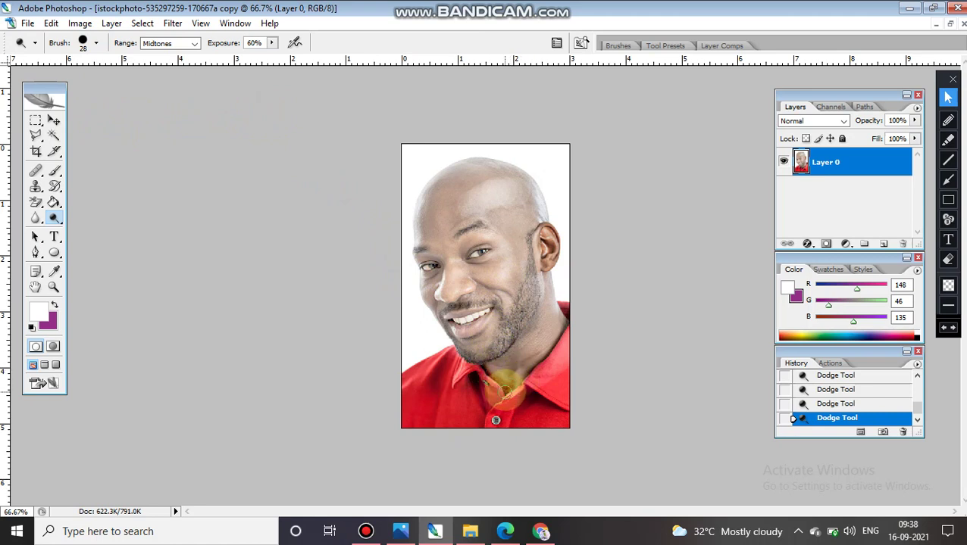
drag(500, 394, 503, 381)
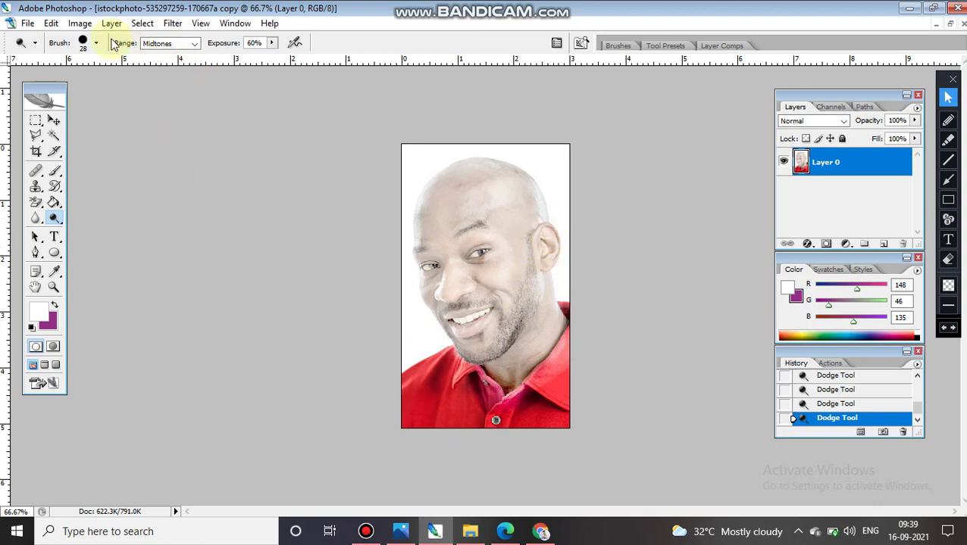
click(97, 46)
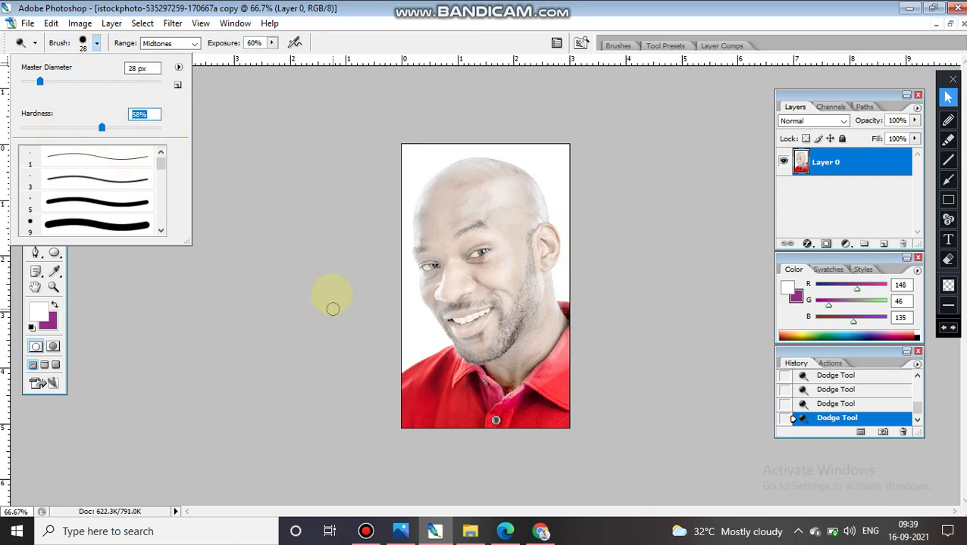
click(454, 237)
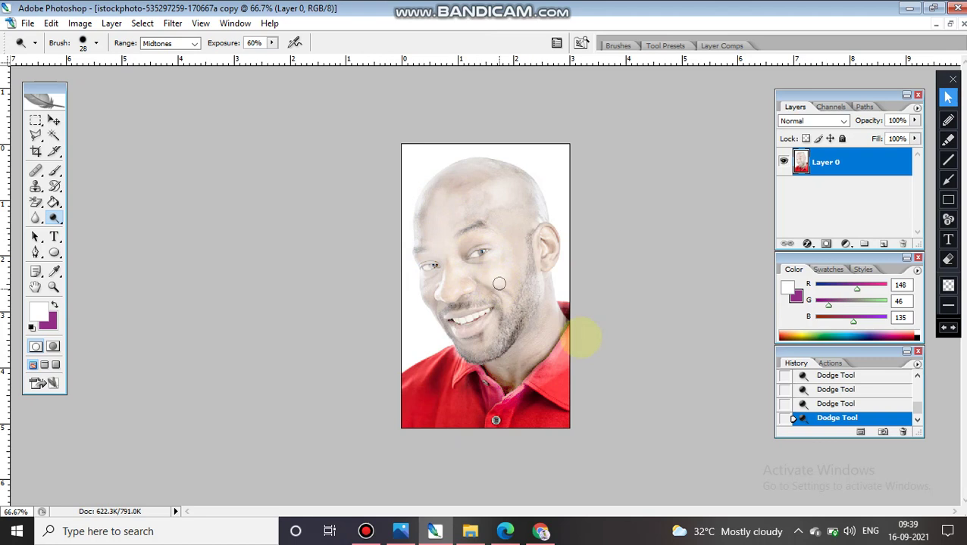
- Undo the dodge and eraser strokes, the canvas resize and the crop, back to the Make Layer state
key(ctrl+alt+z)
key(ctrl+alt+z)
key(ctrl+alt+z)
key(ctrl+alt+z)
key(ctrl+alt+z)
key(ctrl+alt+z)
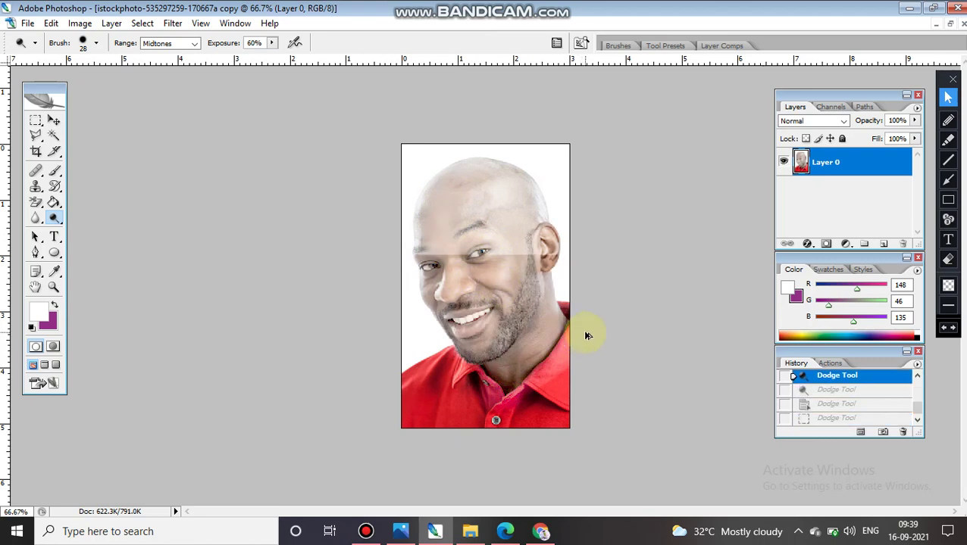
key(ctrl+alt+z)
key(ctrl+alt+z)
key(ctrl+alt+z)
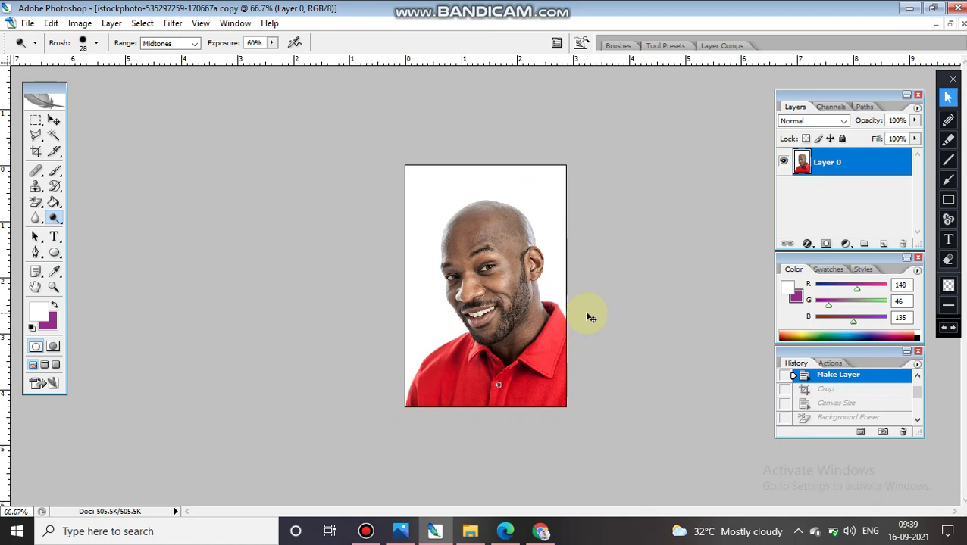
- Set the Dodge brush to 21 px with 63% hardness for close-up work on the face
key(ctrl+plus)
key(ctrl+plus)
key(ctrl+plus)
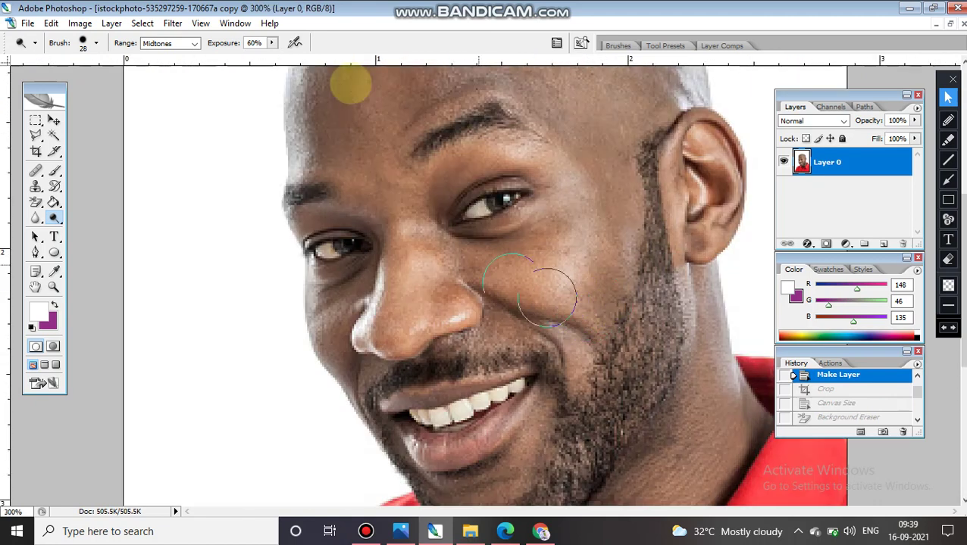
click(97, 46)
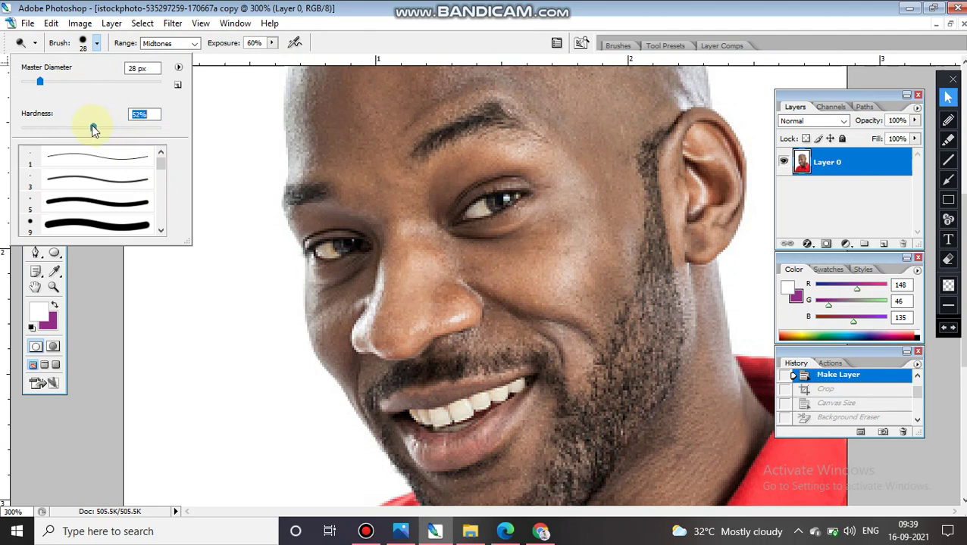
click(105, 163)
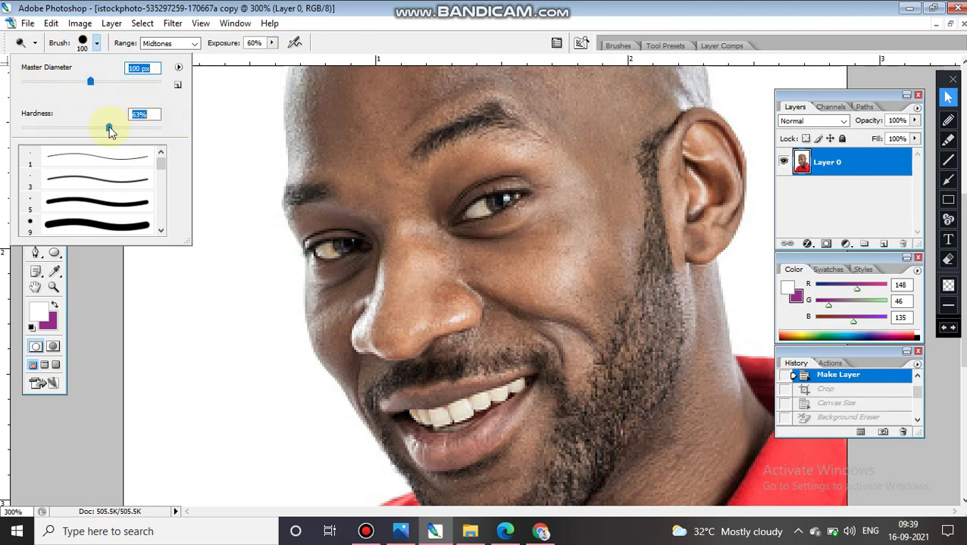
click(109, 163)
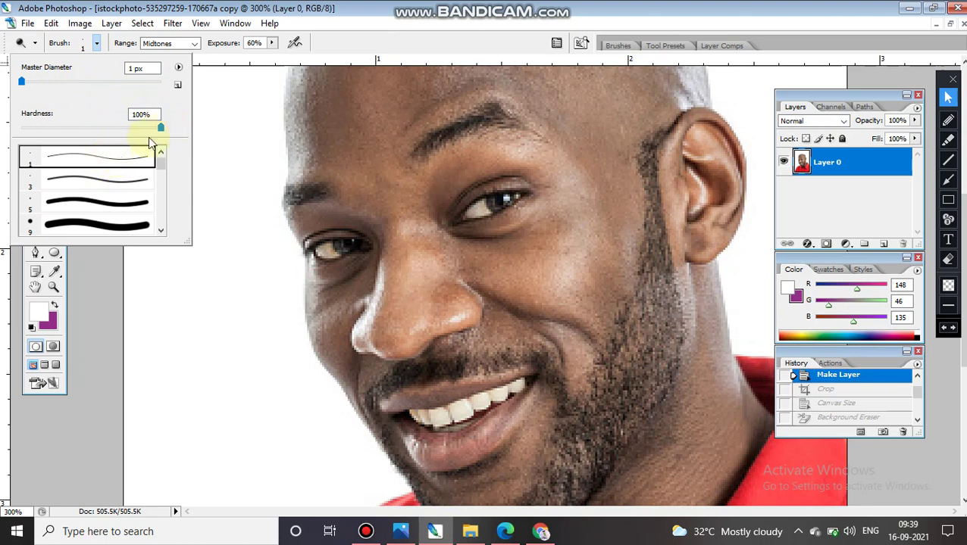
drag(22, 80, 88, 87)
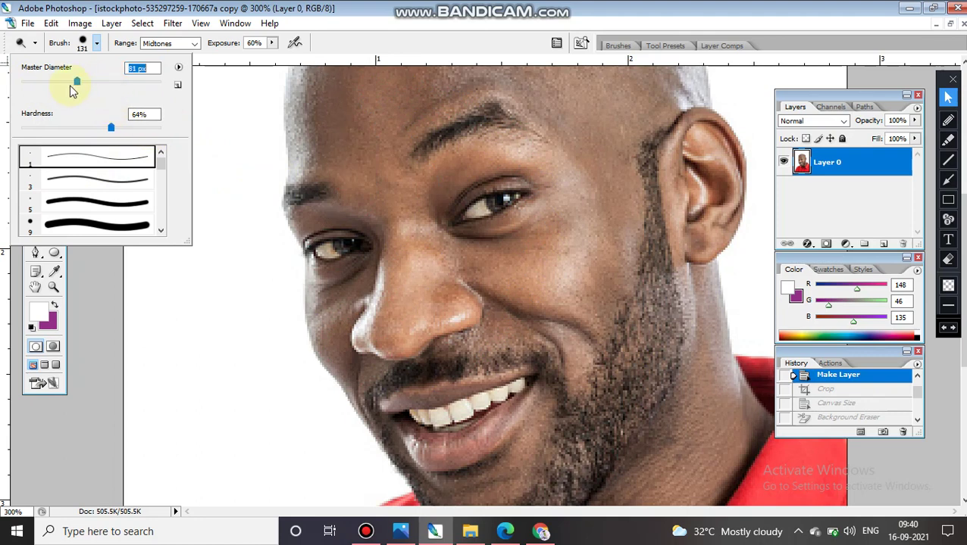
drag(90, 143, 85, 142)
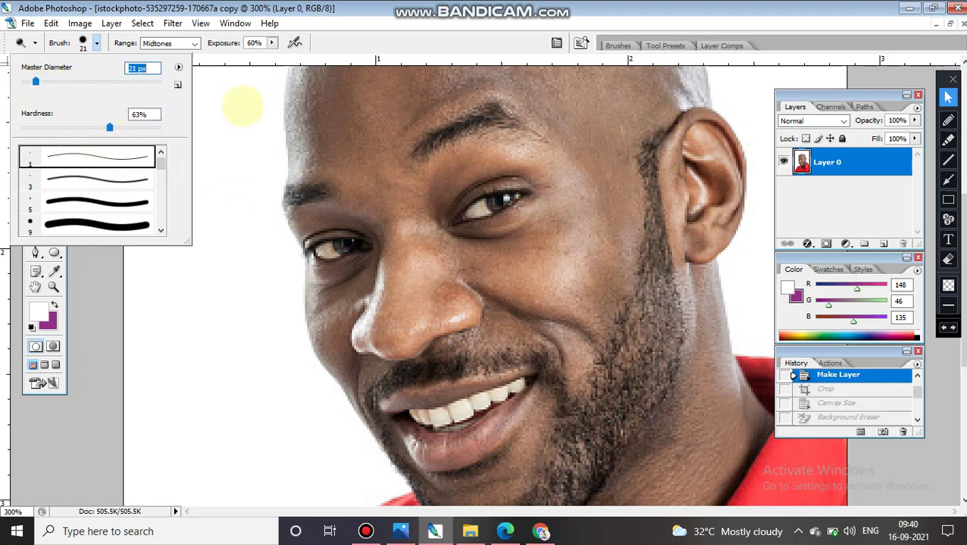
- Lighten the skin of the forehead, cheek, temple and ear with Dodge strokes
click(597, 101)
mouse_move(603, 139)
mouse_down()
mouse_move(580, 116)
mouse_move(539, 103)
mouse_move(589, 172)
mouse_move(546, 108)
mouse_move(593, 105)
mouse_move(603, 118)
mouse_move(608, 238)
mouse_move(615, 156)
mouse_move(624, 217)
mouse_move(584, 112)
mouse_move(574, 139)
mouse_move(579, 242)
mouse_move(552, 156)
mouse_move(531, 146)
mouse_move(470, 161)
mouse_move(441, 197)
mouse_move(444, 176)
mouse_move(490, 160)
mouse_move(543, 172)
mouse_move(561, 192)
mouse_move(545, 220)
mouse_move(521, 229)
mouse_move(444, 235)
mouse_move(536, 244)
mouse_move(552, 235)
mouse_move(498, 246)
mouse_move(459, 236)
mouse_move(569, 288)
mouse_move(456, 282)
mouse_move(549, 294)
mouse_move(591, 279)
mouse_move(617, 219)
mouse_move(610, 275)
mouse_up()
mouse_move(572, 225)
mouse_down()
mouse_move(536, 248)
mouse_move(508, 233)
mouse_move(533, 243)
mouse_move(446, 262)
mouse_move(411, 233)
mouse_move(433, 264)
mouse_move(388, 195)
mouse_move(393, 171)
mouse_move(421, 256)
mouse_move(386, 132)
mouse_move(414, 306)
mouse_move(458, 298)
mouse_move(468, 302)
mouse_move(428, 304)
mouse_move(515, 317)
mouse_move(477, 315)
mouse_move(526, 331)
mouse_move(466, 312)
mouse_move(402, 319)
mouse_move(402, 330)
mouse_move(366, 287)
mouse_move(392, 328)
mouse_move(354, 340)
mouse_move(414, 346)
mouse_move(480, 310)
mouse_move(403, 335)
mouse_move(367, 320)
mouse_move(362, 301)
mouse_move(338, 324)
mouse_move(369, 285)
mouse_move(318, 302)
mouse_move(309, 277)
mouse_move(356, 302)
mouse_move(354, 287)
mouse_move(344, 293)
mouse_move(361, 280)
mouse_move(331, 288)
mouse_move(337, 380)
mouse_move(328, 349)
mouse_move(353, 387)
mouse_move(350, 372)
mouse_move(396, 274)
mouse_move(368, 189)
mouse_move(309, 183)
mouse_move(293, 209)
mouse_move(348, 204)
mouse_move(327, 109)
mouse_move(312, 134)
mouse_move(324, 86)
mouse_move(291, 119)
mouse_move(463, 75)
mouse_move(329, 135)
mouse_move(413, 114)
mouse_move(367, 145)
mouse_move(413, 194)
mouse_move(508, 154)
mouse_move(449, 159)
mouse_up()
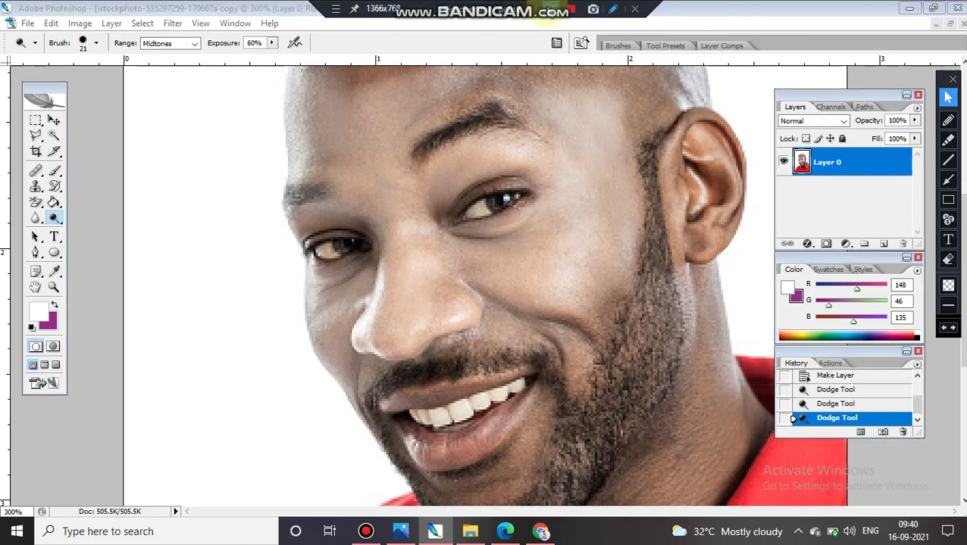
scroll(384, 209, up, 3)
mouse_move(384, 190)
mouse_down()
mouse_move(498, 136)
mouse_move(295, 205)
mouse_move(372, 161)
mouse_move(405, 184)
mouse_move(544, 157)
mouse_move(438, 190)
mouse_move(428, 210)
mouse_move(541, 193)
mouse_move(666, 197)
mouse_move(645, 227)
mouse_move(662, 199)
mouse_move(697, 192)
mouse_move(563, 150)
mouse_move(597, 145)
mouse_move(608, 164)
mouse_move(436, 115)
mouse_move(345, 116)
mouse_move(394, 138)
mouse_move(305, 140)
mouse_move(494, 127)
mouse_move(439, 89)
mouse_move(457, 74)
mouse_move(654, 90)
mouse_move(524, 102)
mouse_move(605, 134)
mouse_move(515, 133)
mouse_move(581, 163)
mouse_move(593, 195)
mouse_move(456, 197)
mouse_move(451, 210)
mouse_move(486, 198)
mouse_move(392, 233)
mouse_move(522, 216)
mouse_move(514, 245)
mouse_move(397, 257)
mouse_move(493, 212)
mouse_move(305, 285)
mouse_move(317, 298)
mouse_move(394, 206)
mouse_move(324, 254)
mouse_move(357, 180)
mouse_move(736, 184)
mouse_move(720, 288)
mouse_move(686, 289)
mouse_move(659, 227)
mouse_move(690, 347)
mouse_move(716, 307)
mouse_move(696, 281)
mouse_move(718, 296)
mouse_move(721, 373)
mouse_move(697, 368)
mouse_move(702, 229)
mouse_up()
mouse_move(709, 296)
mouse_down()
mouse_move(687, 337)
mouse_move(712, 352)
mouse_up()
- Try a Dodge stroke over the sideburn and beard, and undo it
scroll(610, 278, down, 2)
mouse_move(649, 175)
mouse_down()
mouse_move(651, 370)
mouse_move(622, 426)
mouse_move(632, 296)
mouse_move(594, 357)
mouse_move(572, 442)
mouse_move(637, 289)
mouse_move(659, 203)
mouse_move(677, 369)
mouse_move(668, 433)
mouse_move(646, 364)
mouse_move(669, 307)
mouse_move(603, 464)
mouse_move(634, 397)
mouse_move(624, 341)
mouse_move(551, 481)
mouse_move(654, 324)
mouse_move(549, 530)
mouse_move(634, 407)
mouse_move(642, 366)
mouse_move(631, 457)
mouse_move(696, 371)
mouse_move(617, 457)
mouse_move(626, 273)
mouse_move(622, 427)
mouse_move(747, 475)
mouse_up()
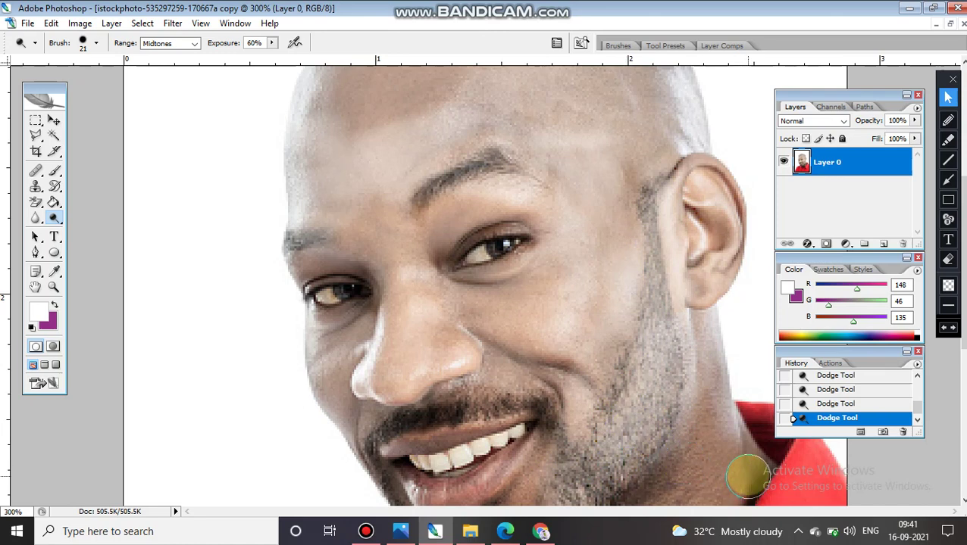
key(ctrl+z)
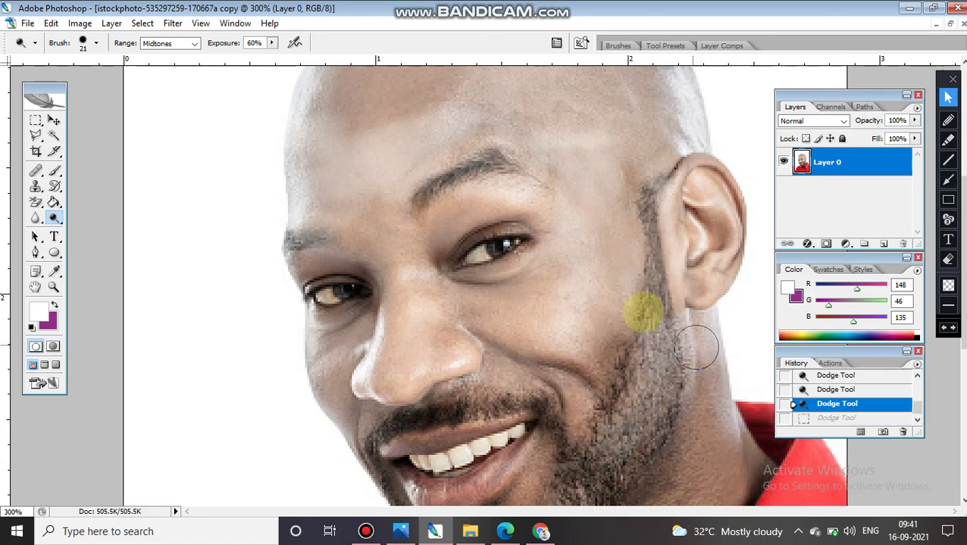
- Lighten the cheek beside the sideburn and the neck below the beard with Dodge strokes
mouse_move(600, 213)
mouse_down()
mouse_move(600, 359)
mouse_move(611, 176)
mouse_move(615, 219)
mouse_up()
mouse_move(602, 296)
mouse_down()
mouse_move(570, 392)
mouse_move(647, 233)
mouse_up()
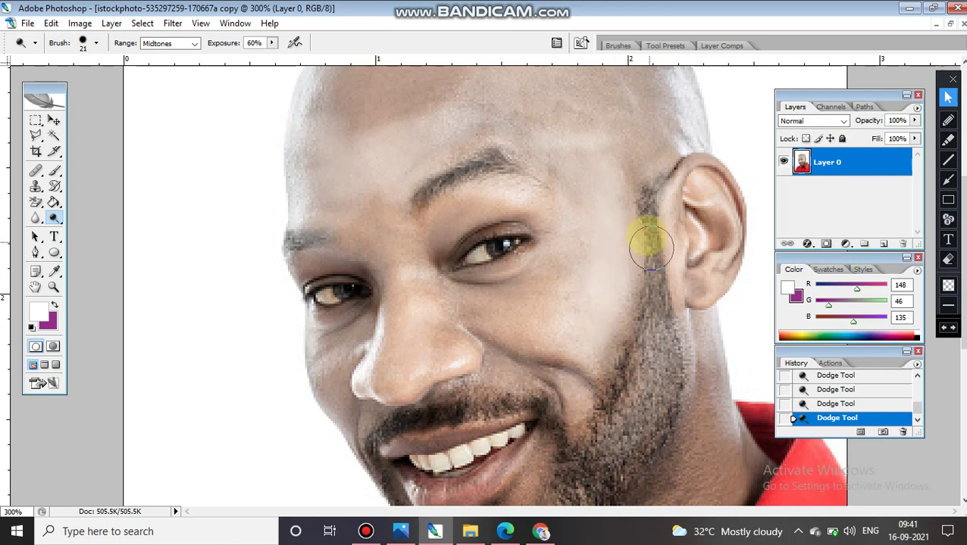
scroll(650, 236, down, 3)
mouse_move(686, 317)
mouse_down()
mouse_move(710, 262)
mouse_move(682, 410)
mouse_move(704, 390)
mouse_move(673, 395)
mouse_move(643, 423)
mouse_move(712, 399)
mouse_move(656, 506)
mouse_up()
mouse_move(695, 479)
mouse_down()
mouse_move(727, 371)
mouse_move(639, 487)
mouse_move(580, 514)
mouse_move(664, 346)
mouse_move(565, 436)
mouse_move(531, 449)
mouse_move(608, 471)
mouse_move(583, 469)
mouse_move(585, 496)
mouse_move(539, 472)
mouse_move(578, 442)
mouse_move(546, 287)
mouse_move(542, 306)
mouse_up()
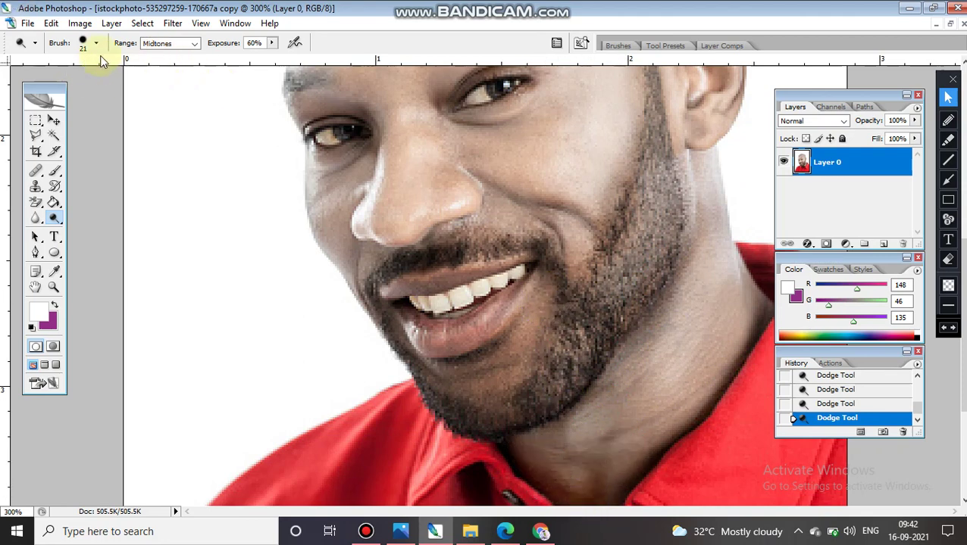
- Reduce the Dodge brush to 17 px and lighten the lips, chin, smile lines and nose
click(96, 44)
drag(39, 83, 33, 83)
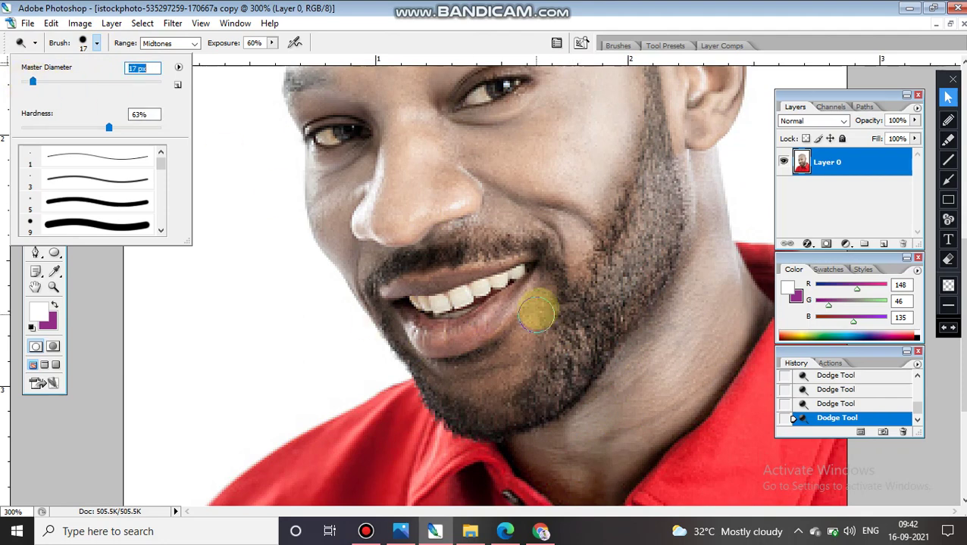
click(535, 313)
mouse_move(509, 345)
mouse_down()
mouse_move(446, 369)
mouse_move(466, 381)
mouse_move(501, 374)
mouse_move(532, 326)
mouse_move(504, 370)
mouse_move(473, 380)
mouse_move(429, 368)
mouse_move(402, 341)
mouse_move(387, 286)
mouse_move(412, 337)
mouse_move(478, 333)
mouse_move(515, 310)
mouse_move(530, 268)
mouse_move(412, 290)
mouse_move(394, 295)
mouse_move(399, 313)
mouse_move(436, 339)
mouse_move(484, 333)
mouse_move(531, 277)
mouse_move(535, 182)
mouse_move(474, 157)
mouse_up()
mouse_move(552, 167)
mouse_down()
mouse_move(545, 134)
mouse_move(429, 167)
mouse_move(528, 184)
mouse_move(565, 207)
mouse_move(578, 233)
mouse_move(447, 168)
mouse_move(462, 185)
mouse_up()
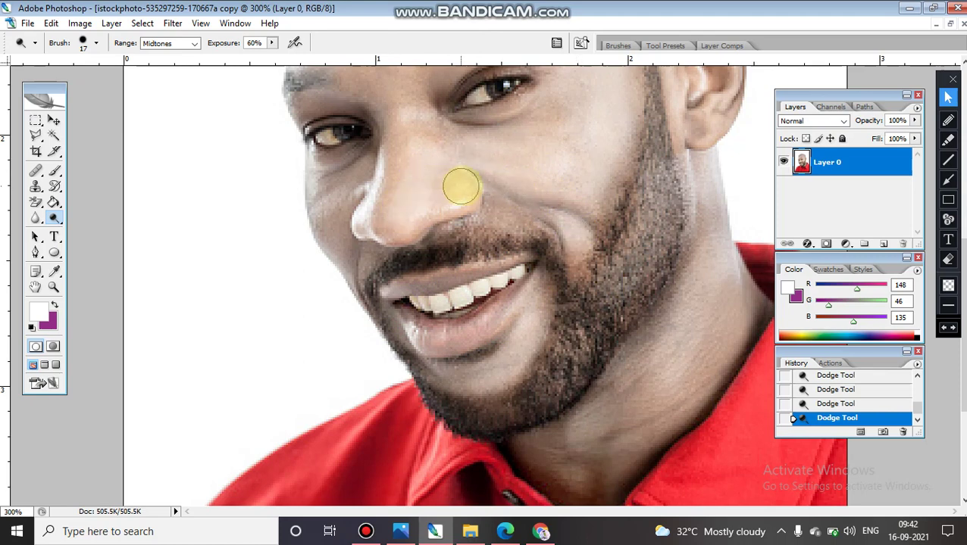
mouse_move(407, 230)
mouse_down()
mouse_move(392, 148)
mouse_move(402, 190)
mouse_move(464, 213)
mouse_up()
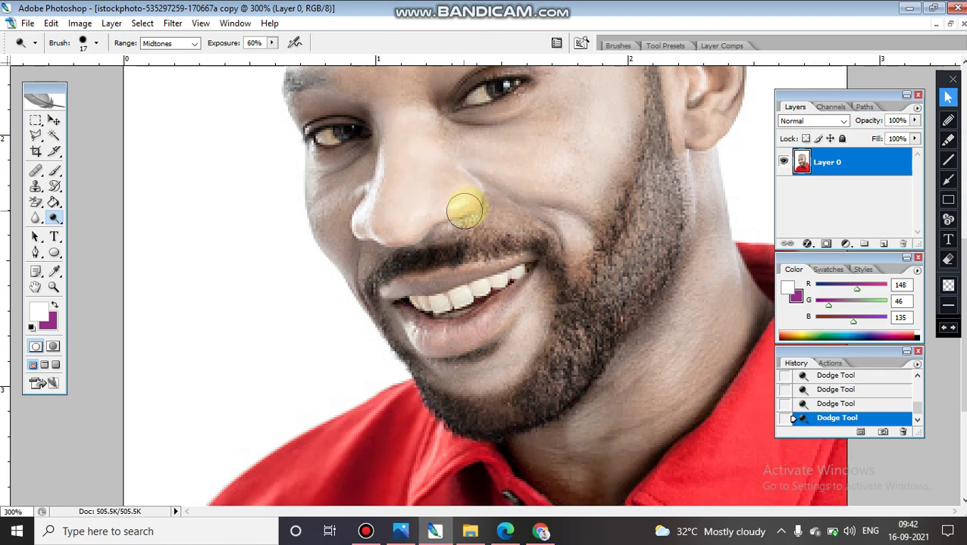
- Lighten the nose, upper lip, forehead, scalp, ear, face and neck of the duplicated portrait with Dodge strokes
drag(362, 221, 508, 195)
key(ctrl+alt+0)
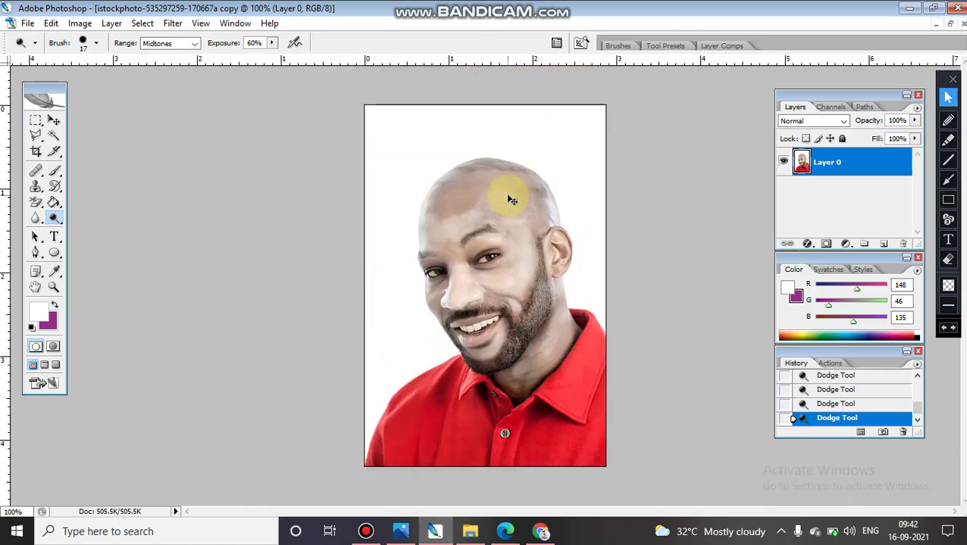
mouse_move(507, 207)
mouse_down()
mouse_move(454, 225)
mouse_move(494, 193)
mouse_move(479, 199)
mouse_move(422, 237)
mouse_move(527, 179)
mouse_move(456, 216)
mouse_move(527, 185)
mouse_move(437, 213)
mouse_move(543, 165)
mouse_up()
mouse_move(435, 184)
mouse_down()
mouse_move(476, 165)
mouse_move(508, 160)
mouse_up()
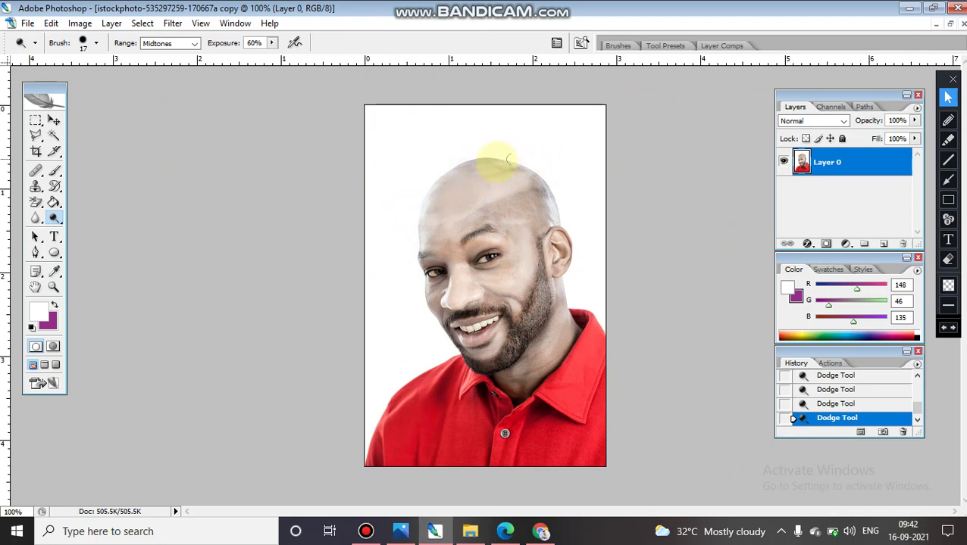
mouse_move(486, 203)
mouse_down()
mouse_move(525, 220)
mouse_move(500, 222)
mouse_move(495, 212)
mouse_move(562, 198)
mouse_up()
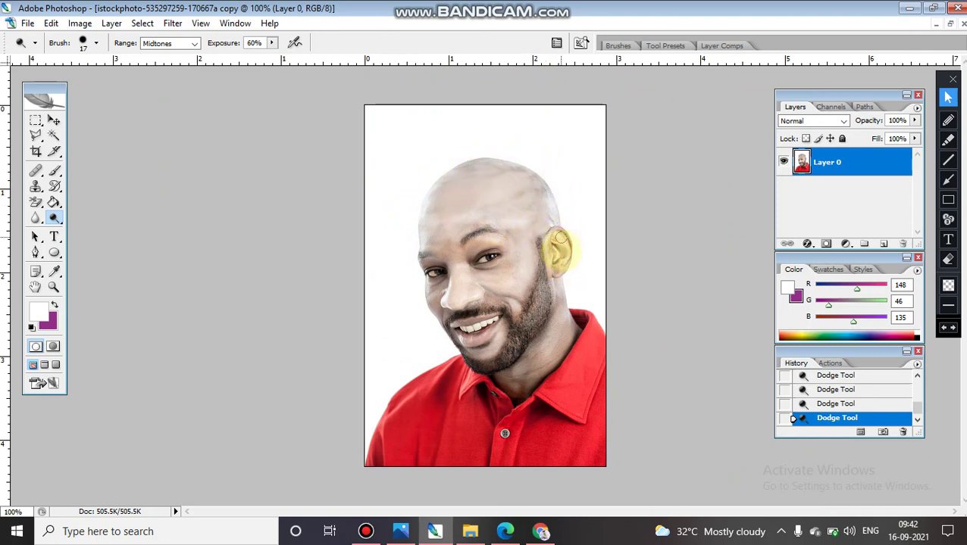
mouse_move(550, 230)
mouse_down()
mouse_move(557, 284)
mouse_move(560, 267)
mouse_up()
mouse_move(557, 228)
mouse_down()
mouse_move(540, 353)
mouse_move(560, 333)
mouse_move(569, 336)
mouse_move(546, 374)
mouse_move(562, 331)
mouse_move(547, 296)
mouse_move(565, 311)
mouse_move(546, 294)
mouse_move(580, 336)
mouse_move(540, 386)
mouse_move(543, 345)
mouse_move(536, 375)
mouse_move(524, 369)
mouse_move(524, 382)
mouse_move(507, 383)
mouse_move(501, 375)
mouse_move(513, 393)
mouse_move(532, 385)
mouse_move(517, 403)
mouse_move(514, 368)
mouse_move(532, 390)
mouse_up()
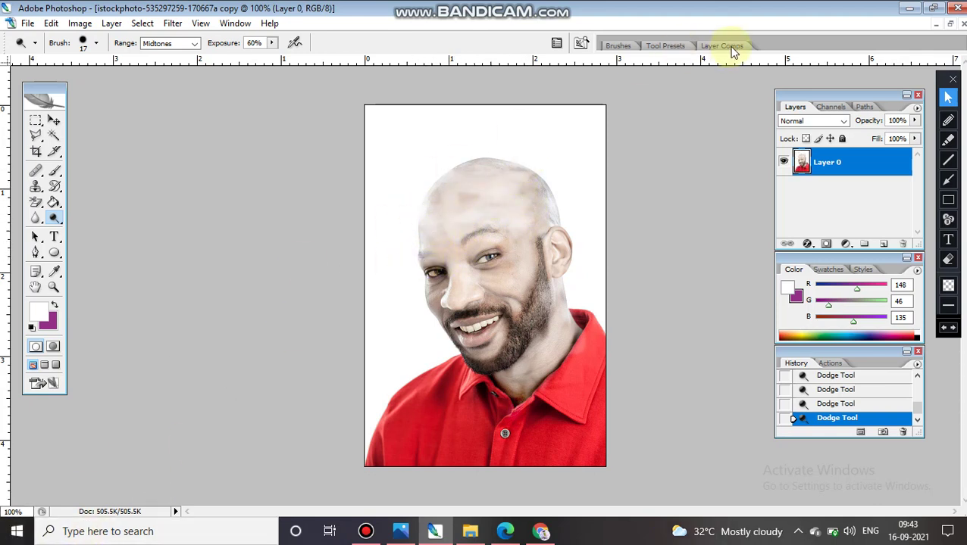
- Show the original portrait beside the duplicate in separate windows and touch up the duplicate's forehead with the Dodge Tool
click(949, 26)
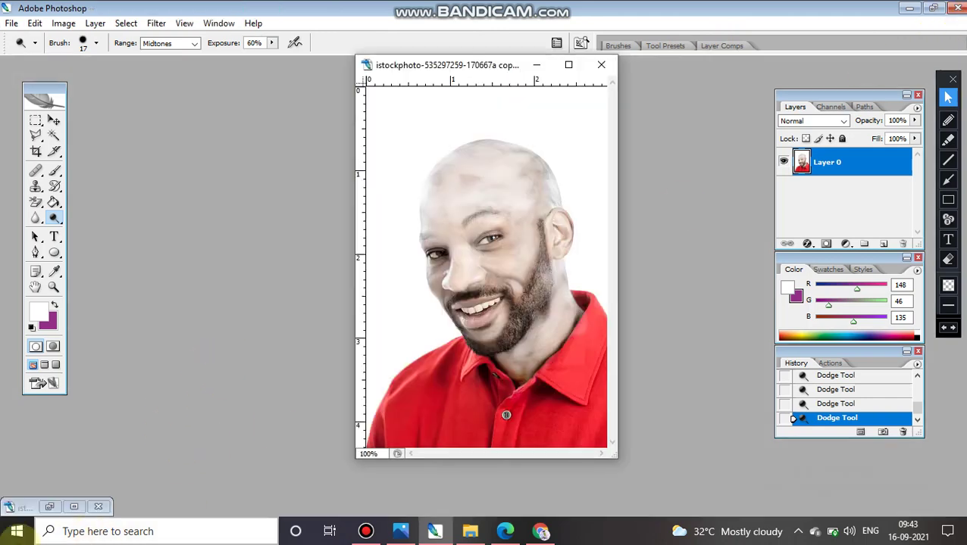
click(83, 507)
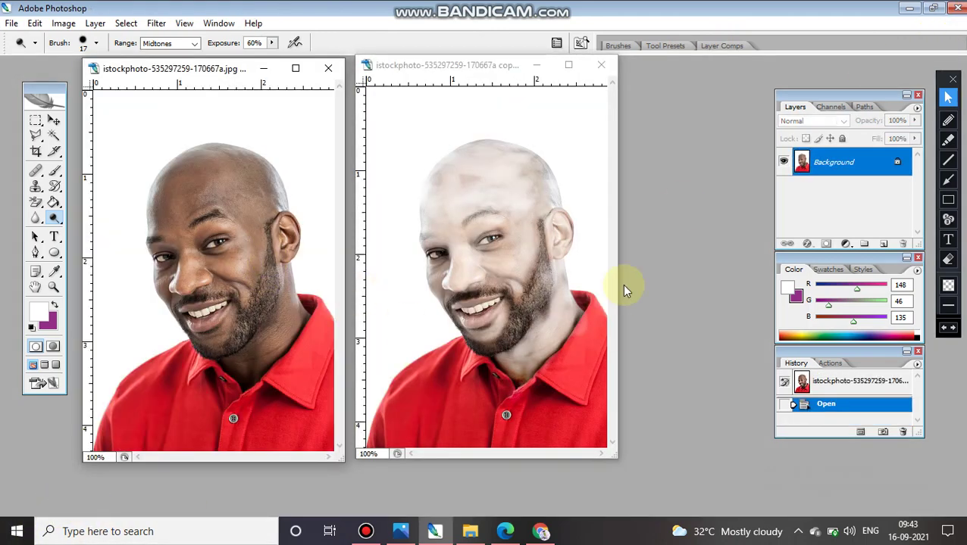
click(415, 108)
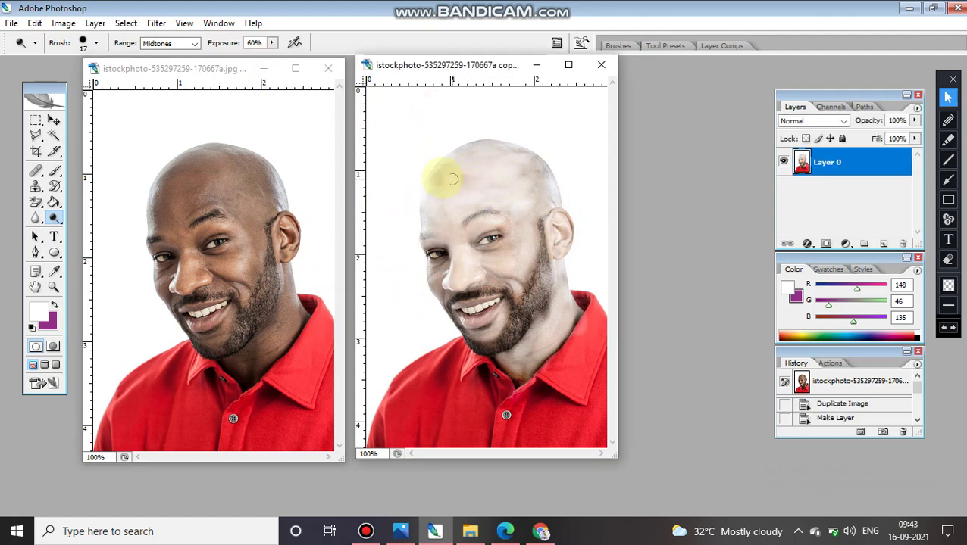
click(489, 179)
- Lighten the original portrait's forehead, nose, cheeks, ear, beard and neck with Dodge strokes
click(224, 169)
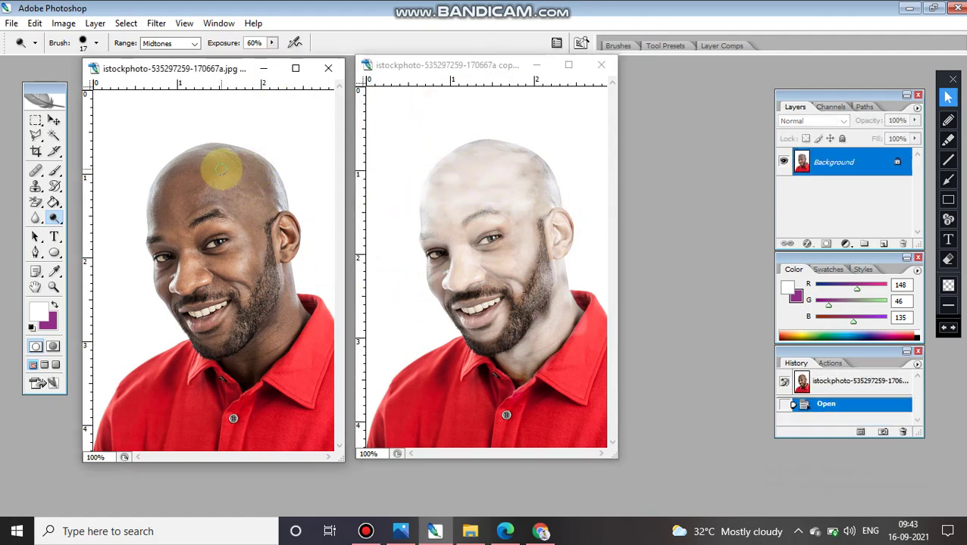
mouse_move(215, 179)
mouse_down()
mouse_move(196, 199)
mouse_move(241, 178)
mouse_move(187, 210)
mouse_move(197, 190)
mouse_move(179, 217)
mouse_move(192, 182)
mouse_move(181, 219)
mouse_move(211, 165)
mouse_move(188, 189)
mouse_move(219, 158)
mouse_move(162, 206)
mouse_move(184, 180)
mouse_move(224, 161)
mouse_move(169, 218)
mouse_move(175, 233)
mouse_move(157, 212)
mouse_move(167, 233)
mouse_move(152, 229)
mouse_move(152, 216)
mouse_move(191, 173)
mouse_move(137, 207)
mouse_move(220, 163)
mouse_move(159, 184)
mouse_move(251, 151)
mouse_move(160, 178)
mouse_move(229, 149)
mouse_move(170, 164)
mouse_move(234, 145)
mouse_move(191, 218)
mouse_move(216, 201)
mouse_move(176, 228)
mouse_move(208, 205)
mouse_move(233, 206)
mouse_move(260, 225)
mouse_move(247, 208)
mouse_move(211, 197)
mouse_move(257, 191)
mouse_move(279, 203)
mouse_move(229, 188)
mouse_move(259, 171)
mouse_move(231, 163)
mouse_move(270, 162)
mouse_move(266, 184)
mouse_move(237, 190)
mouse_move(267, 207)
mouse_move(251, 208)
mouse_move(268, 227)
mouse_move(284, 206)
mouse_move(239, 170)
mouse_move(269, 165)
mouse_move(244, 166)
mouse_move(244, 222)
mouse_move(259, 251)
mouse_move(242, 305)
mouse_move(233, 266)
mouse_move(243, 268)
mouse_move(226, 271)
mouse_move(224, 282)
mouse_move(225, 267)
mouse_move(221, 278)
mouse_move(224, 267)
mouse_move(200, 264)
mouse_up()
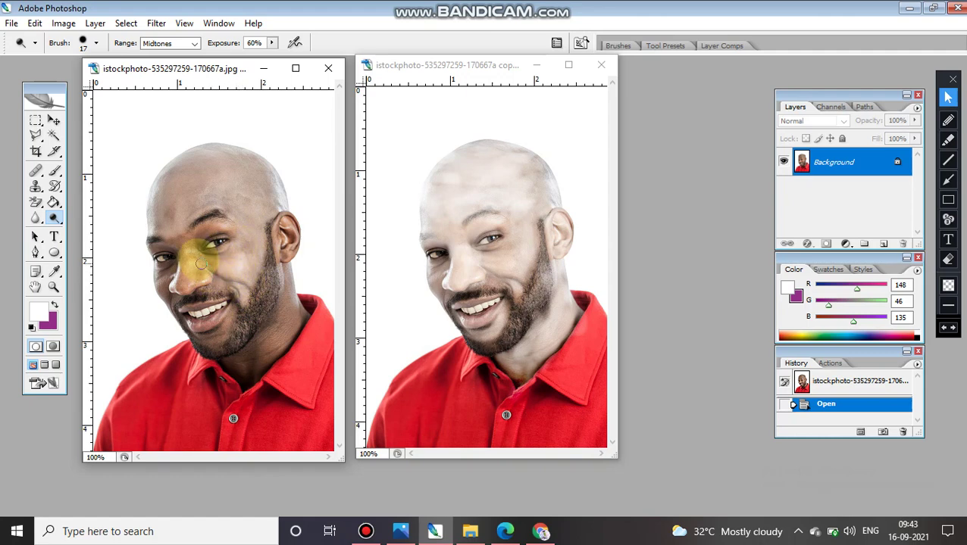
mouse_move(195, 247)
mouse_down()
mouse_move(211, 230)
mouse_move(234, 237)
mouse_move(238, 227)
mouse_move(188, 229)
mouse_move(187, 237)
mouse_move(205, 229)
mouse_move(178, 249)
mouse_move(172, 237)
mouse_move(209, 280)
mouse_move(192, 279)
mouse_move(212, 279)
mouse_move(187, 287)
mouse_move(178, 271)
mouse_move(185, 289)
mouse_move(181, 268)
mouse_move(174, 291)
mouse_move(202, 289)
mouse_move(184, 264)
mouse_move(164, 279)
mouse_move(166, 265)
mouse_move(152, 272)
mouse_move(152, 250)
mouse_move(181, 253)
mouse_move(164, 240)
mouse_move(176, 243)
mouse_move(176, 210)
mouse_move(170, 241)
mouse_up()
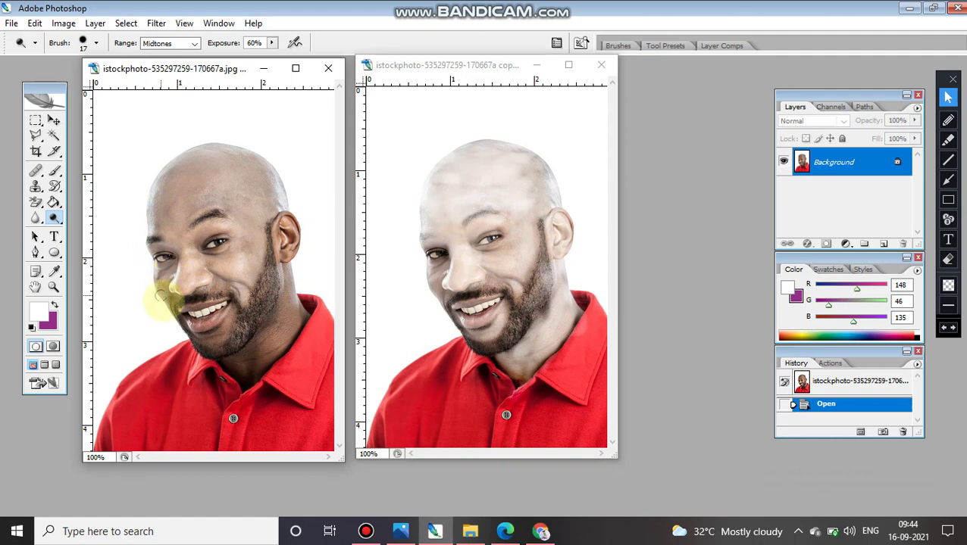
mouse_move(154, 288)
mouse_down()
mouse_move(178, 335)
mouse_move(219, 331)
mouse_move(236, 308)
mouse_move(196, 343)
mouse_move(223, 341)
mouse_move(197, 343)
mouse_move(221, 349)
mouse_move(234, 335)
mouse_move(232, 297)
mouse_move(210, 289)
mouse_move(166, 295)
mouse_move(211, 298)
mouse_move(175, 303)
mouse_move(186, 341)
mouse_move(239, 350)
mouse_move(267, 294)
mouse_move(244, 332)
mouse_move(243, 316)
mouse_move(278, 254)
mouse_move(270, 222)
mouse_move(270, 281)
mouse_move(261, 287)
mouse_move(263, 261)
mouse_move(244, 314)
mouse_move(273, 241)
mouse_move(281, 280)
mouse_move(250, 344)
mouse_move(289, 268)
mouse_move(280, 343)
mouse_move(286, 264)
mouse_move(289, 340)
mouse_move(299, 306)
mouse_move(302, 316)
mouse_move(298, 305)
mouse_move(297, 321)
mouse_move(263, 352)
mouse_move(275, 330)
mouse_move(232, 360)
mouse_move(244, 372)
mouse_move(222, 362)
mouse_move(242, 377)
mouse_move(254, 360)
mouse_move(241, 356)
mouse_move(277, 356)
mouse_move(260, 343)
mouse_move(276, 352)
mouse_move(241, 390)
mouse_move(224, 366)
mouse_move(260, 350)
mouse_move(284, 250)
mouse_up()
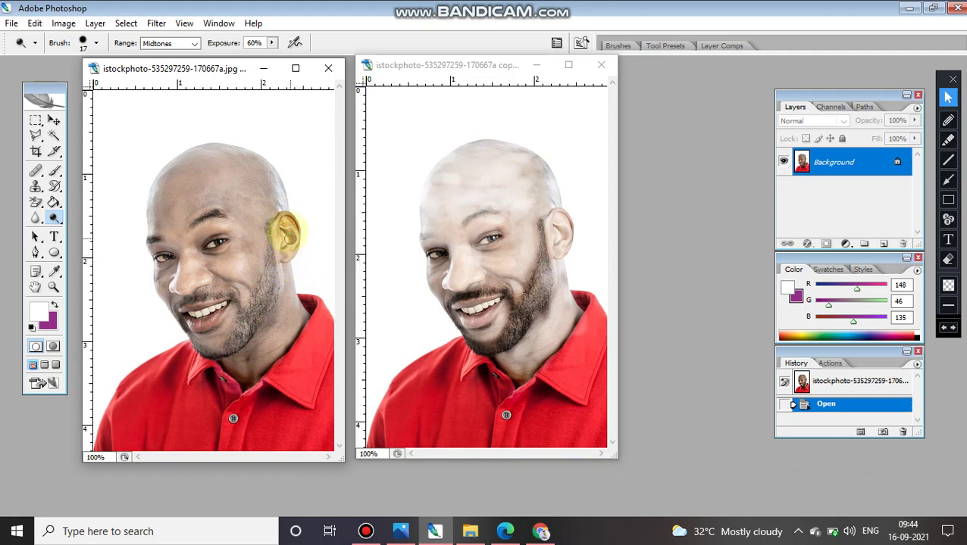
mouse_move(281, 238)
mouse_down()
mouse_move(291, 238)
mouse_move(279, 220)
mouse_up()
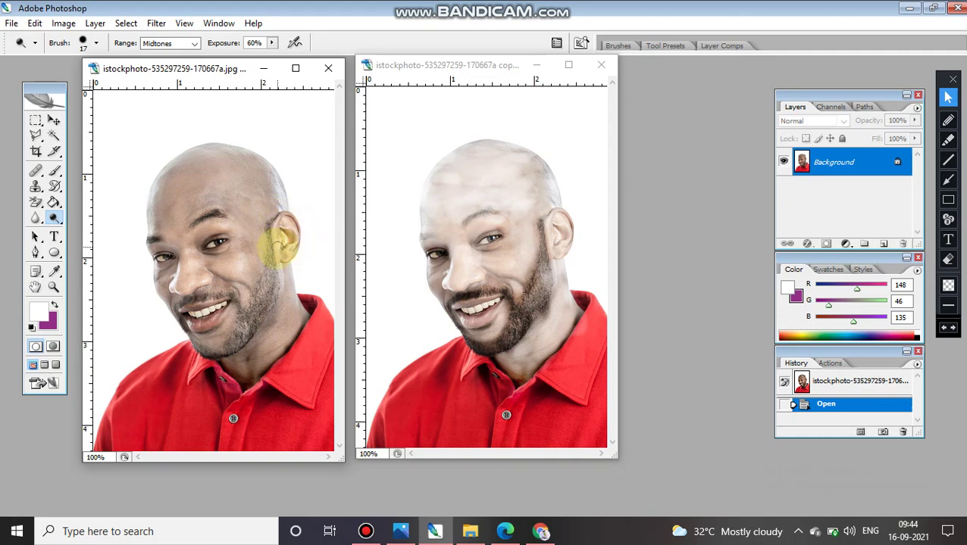
drag(290, 259, 291, 262)
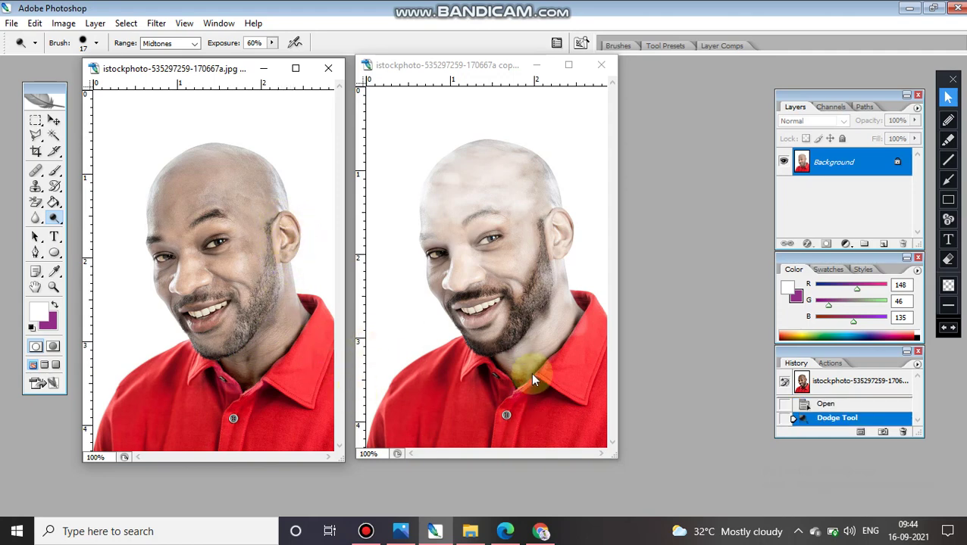
drag(184, 319, 265, 276)
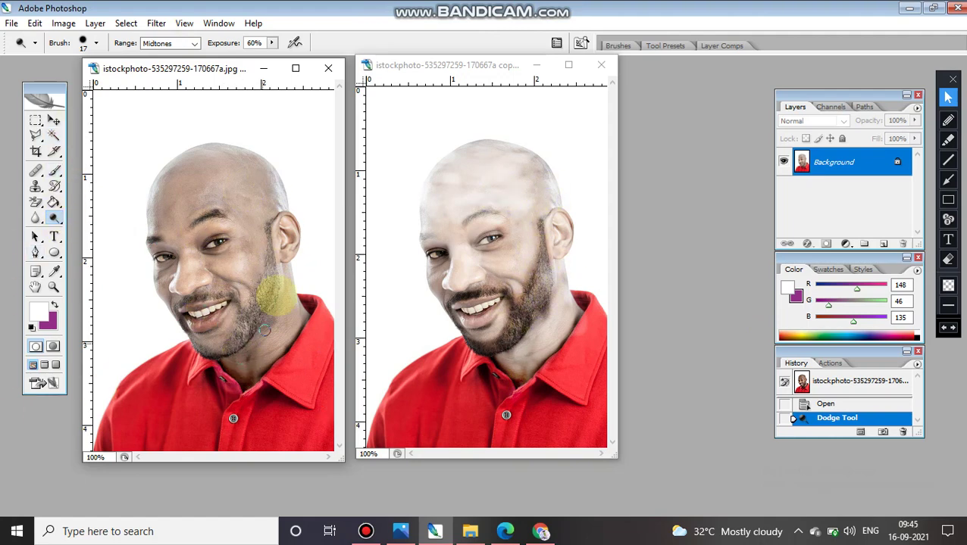
- Apply Auto Contrast to the original portrait
click(128, 95)
click(54, 120)
click(66, 24)
mouse_move(187, 62)
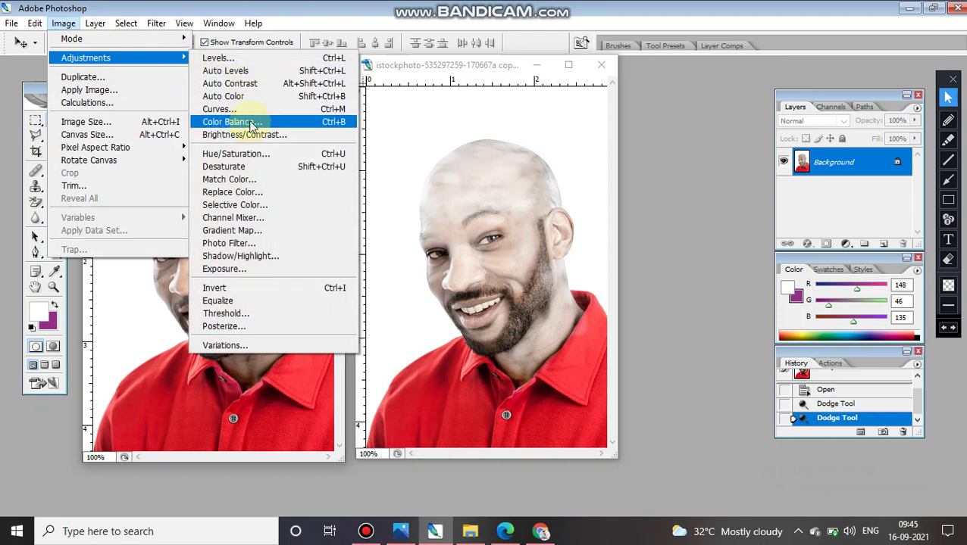
click(247, 84)
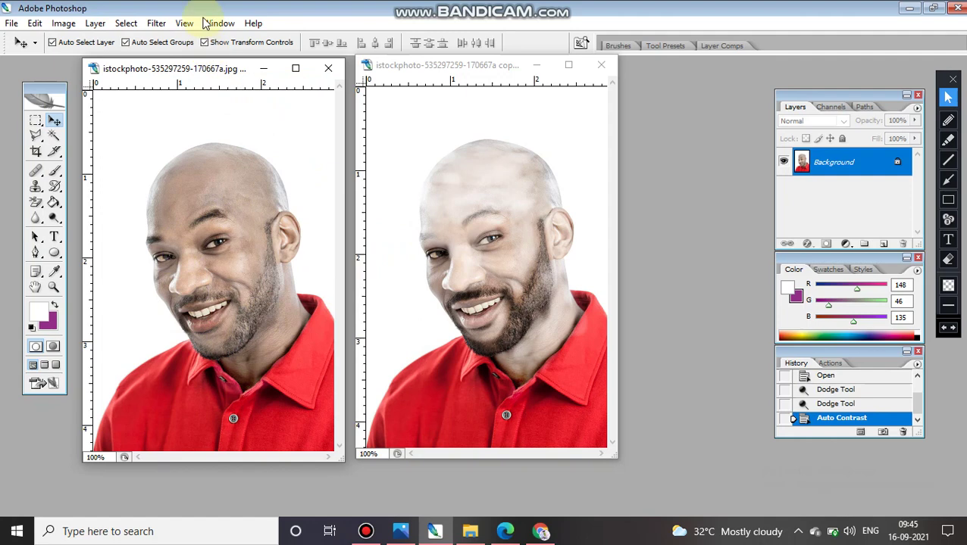
- Apply Hue/Saturation to the original portrait with Hue -20, Saturation +21 and Lightness +13
click(101, 28)
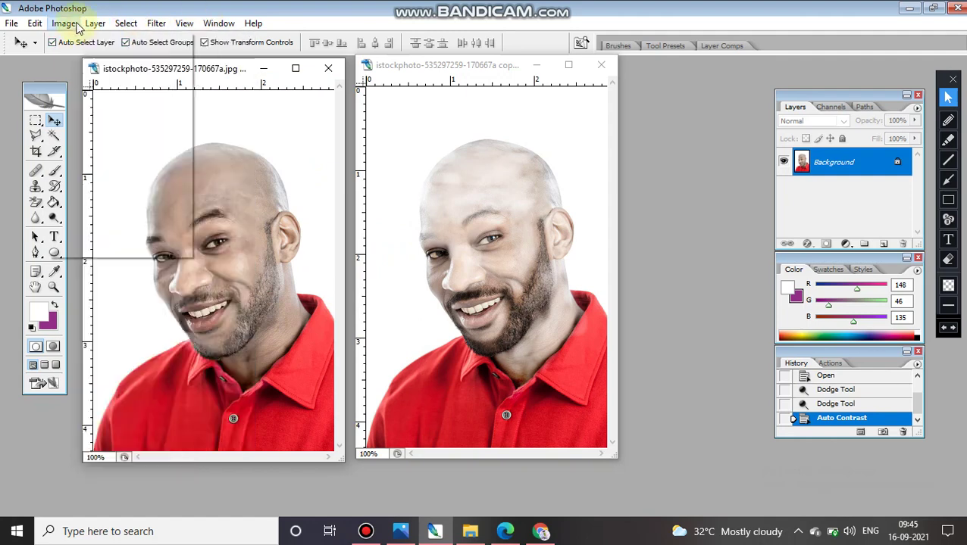
mouse_move(161, 61)
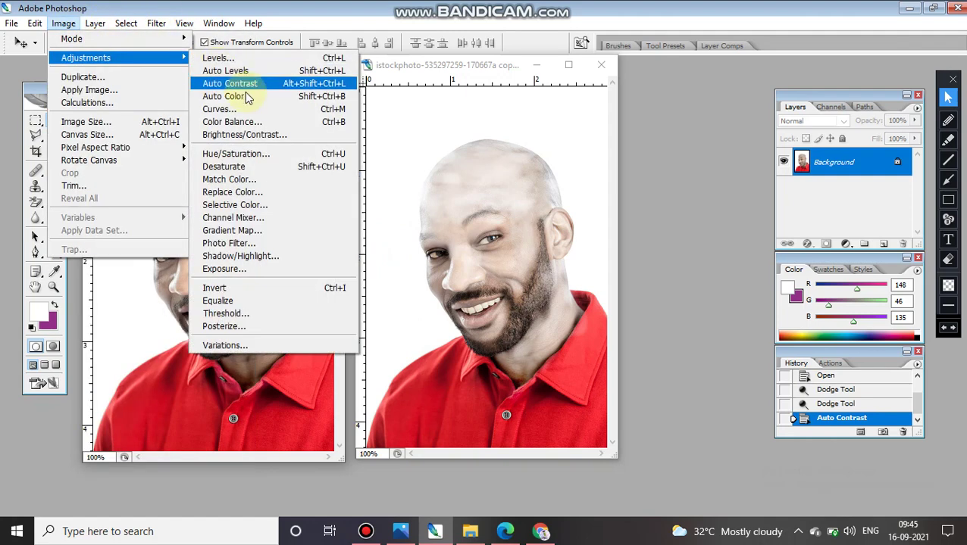
click(276, 154)
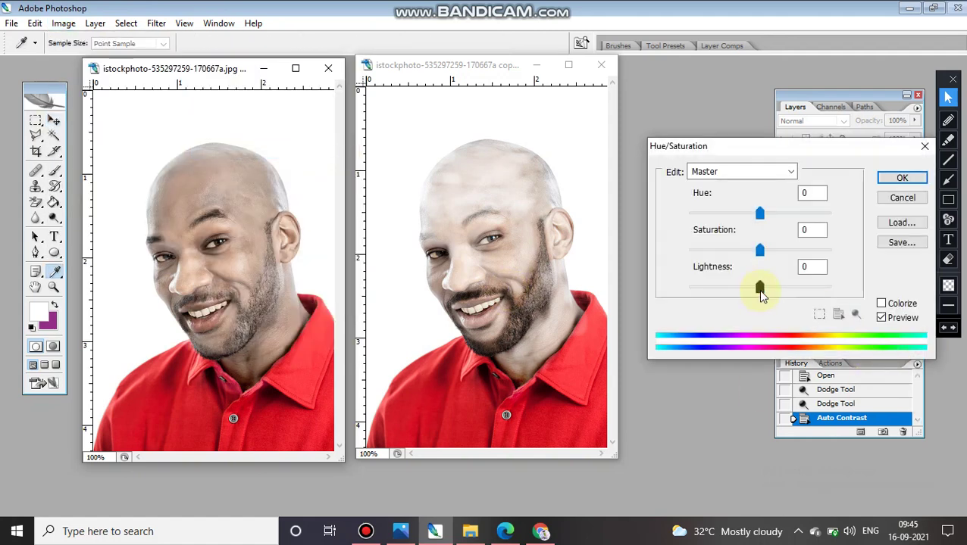
drag(752, 294, 743, 295)
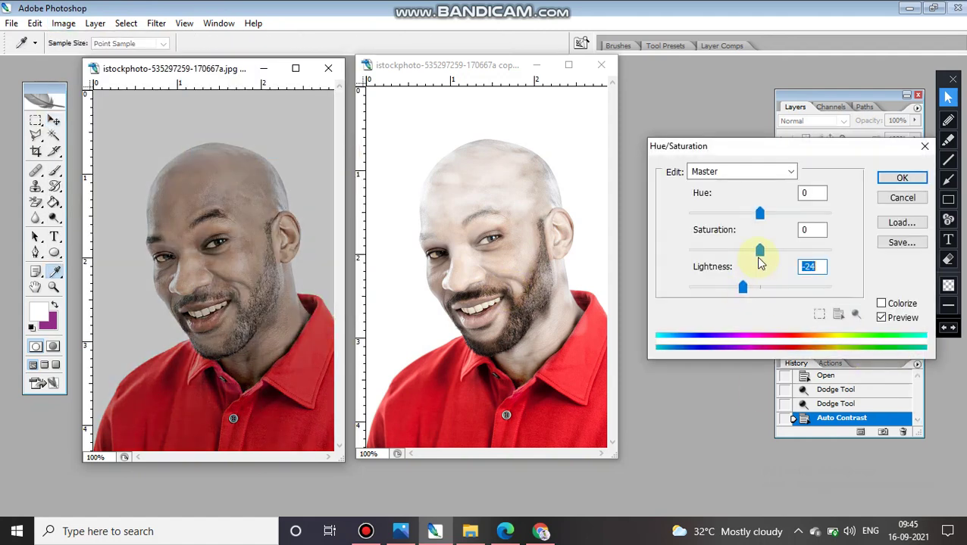
drag(776, 260, 776, 258)
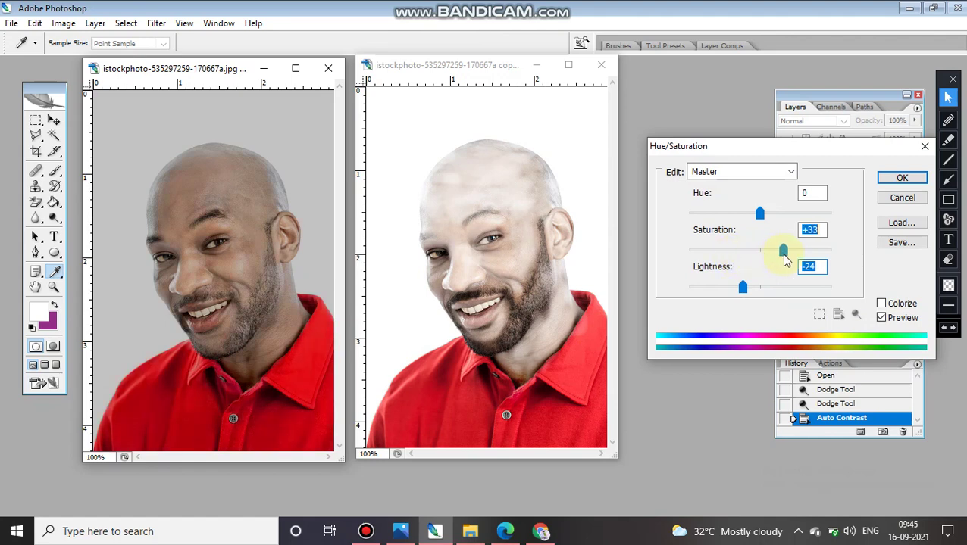
drag(765, 220, 748, 230)
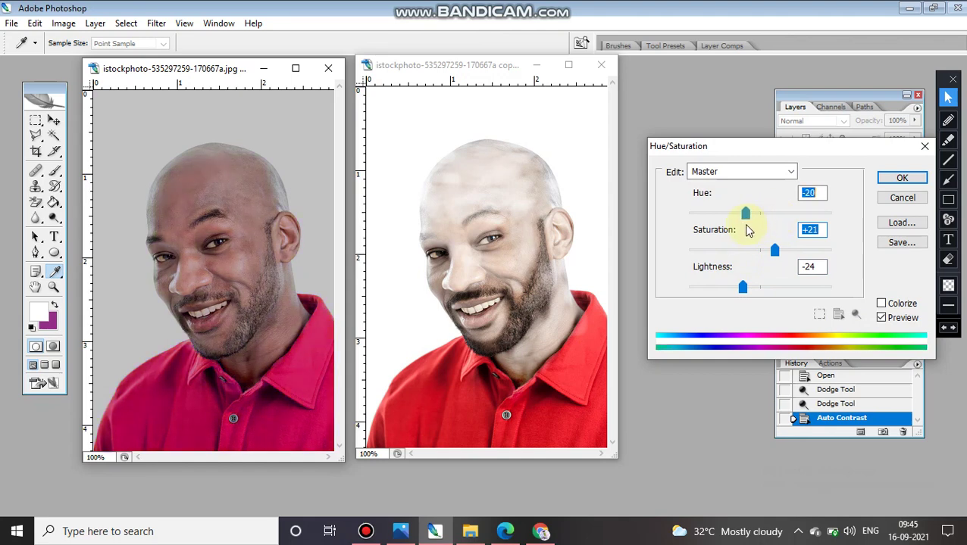
drag(750, 294, 770, 292)
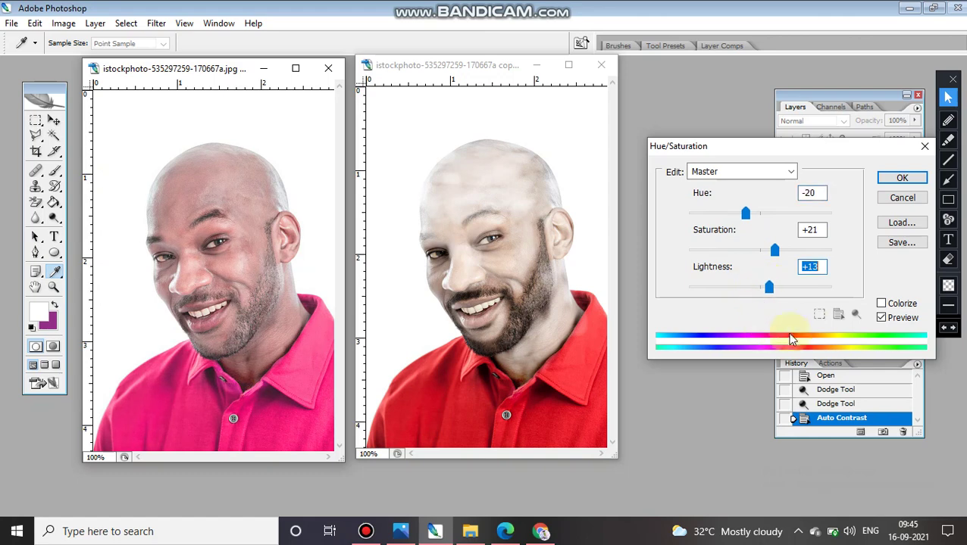
click(917, 180)
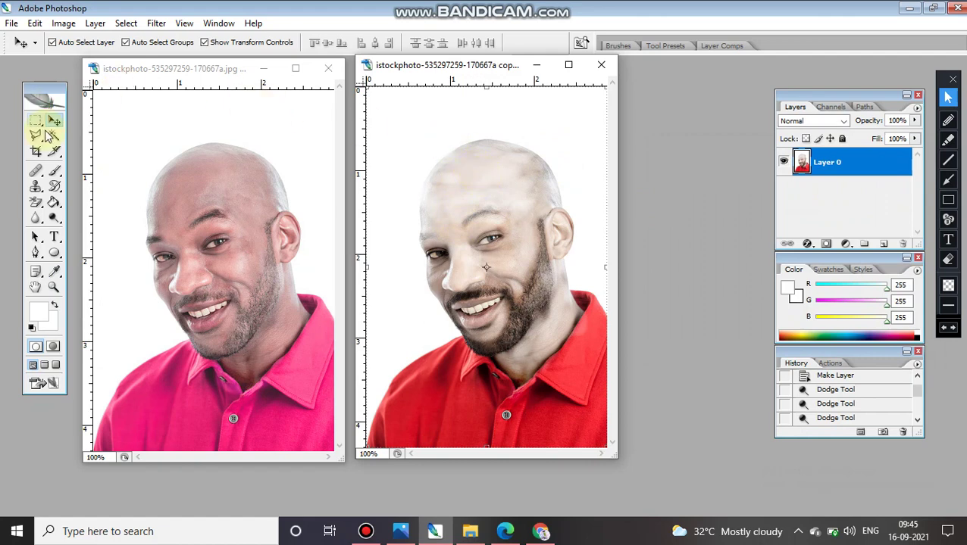
- Undo all the Dodge strokes on the duplicated portrait, going back to its Duplicate Image state
key(ctrl+alt+z)
key(ctrl+alt+z)
key(ctrl+alt+z)
key(ctrl+alt+z)
key(ctrl+alt+z)
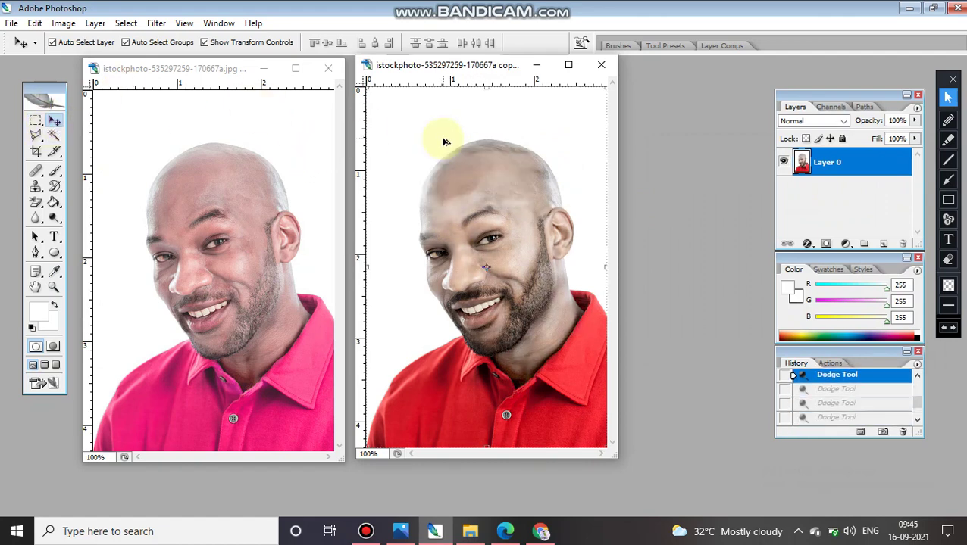
key(ctrl+alt+z)
key(ctrl+alt+z)
key(ctrl+alt+z)
key(ctrl+alt+z)
key(ctrl+alt+z)
key(ctrl+alt+z)
key(ctrl+alt+z)
key(ctrl+alt+z)
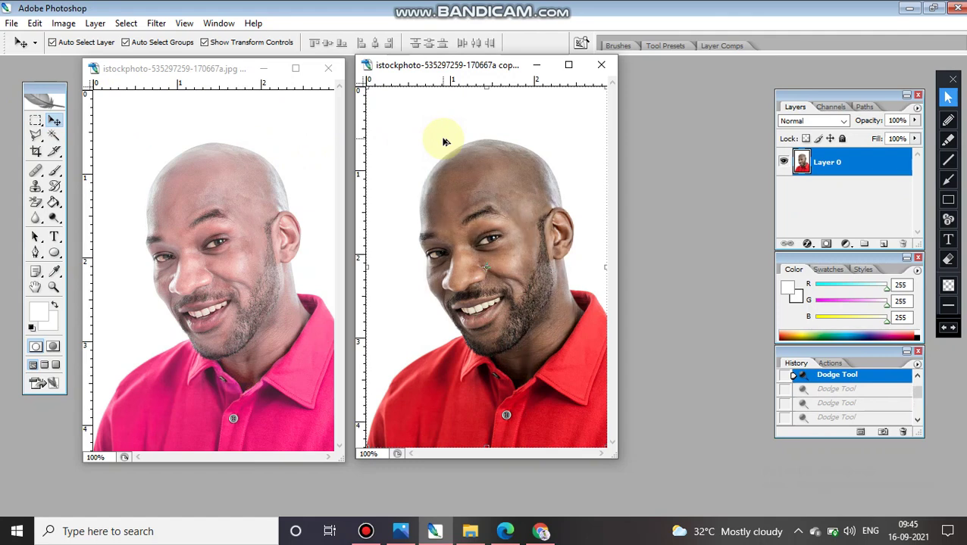
key(ctrl+alt+z)
key(ctrl+alt+z)
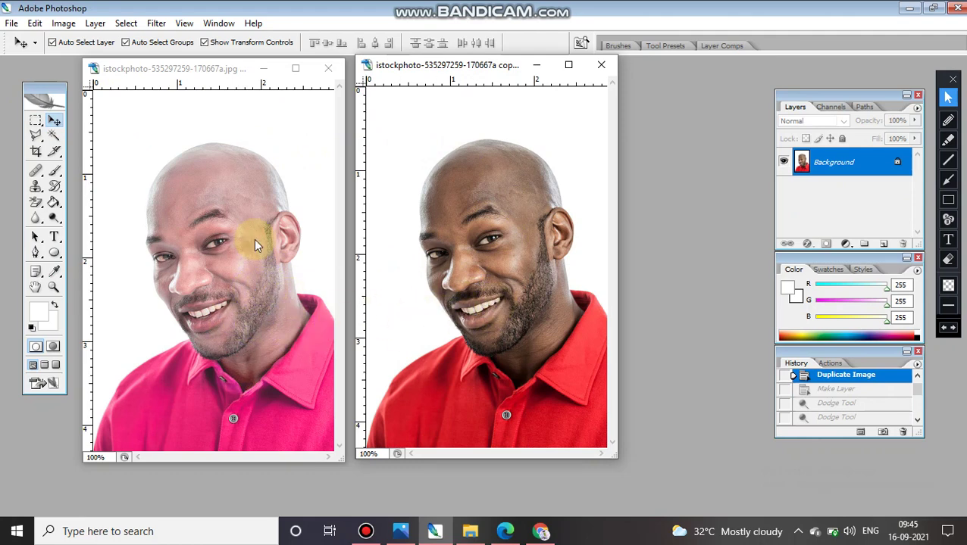
- Apply Shadow/Highlight to the duplicated portrait with Shadows at 29% and Highlights at 27%
click(63, 24)
mouse_move(178, 58)
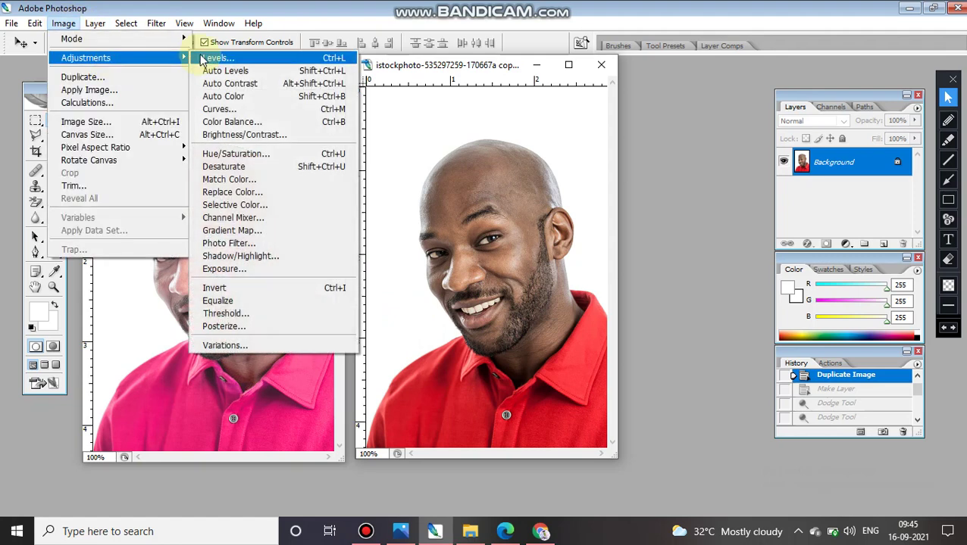
click(241, 258)
drag(468, 129, 700, 162)
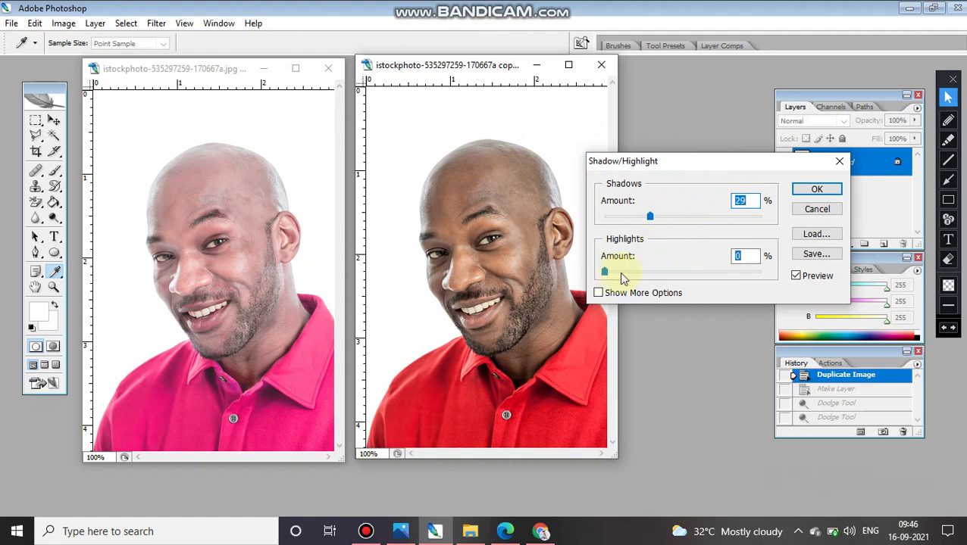
drag(617, 274, 636, 274)
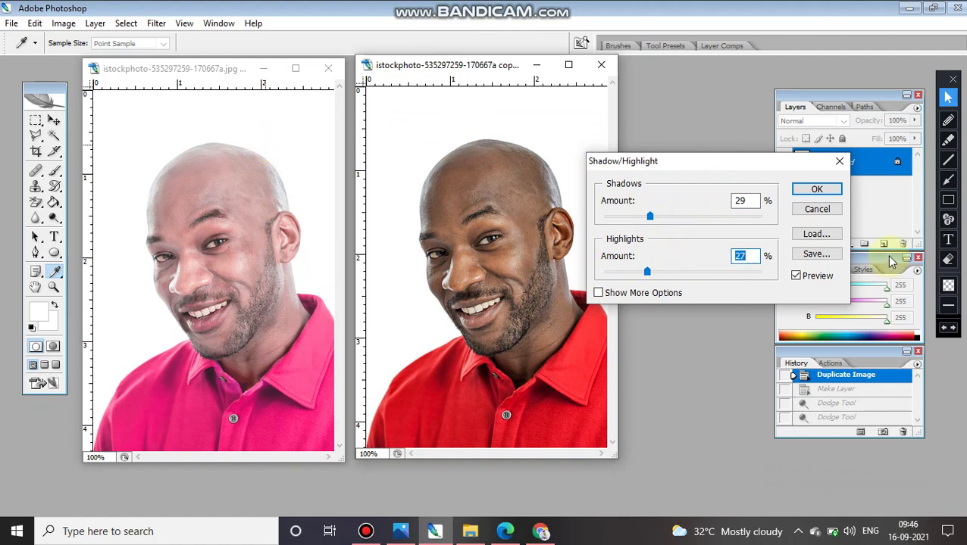
key(Return)
- Switch to the original portrait and look through the available filter categories, including Noise, Artistic and Distort
click(306, 145)
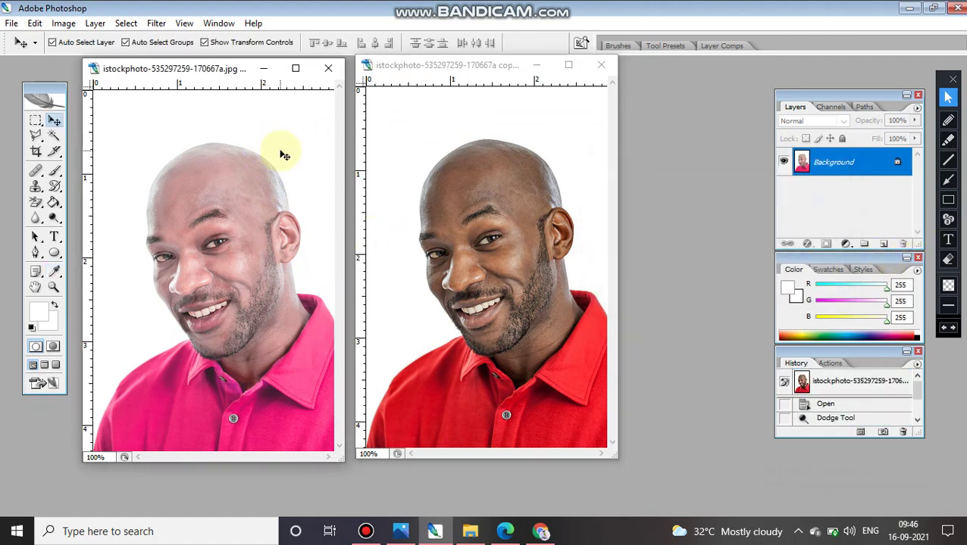
click(68, 24)
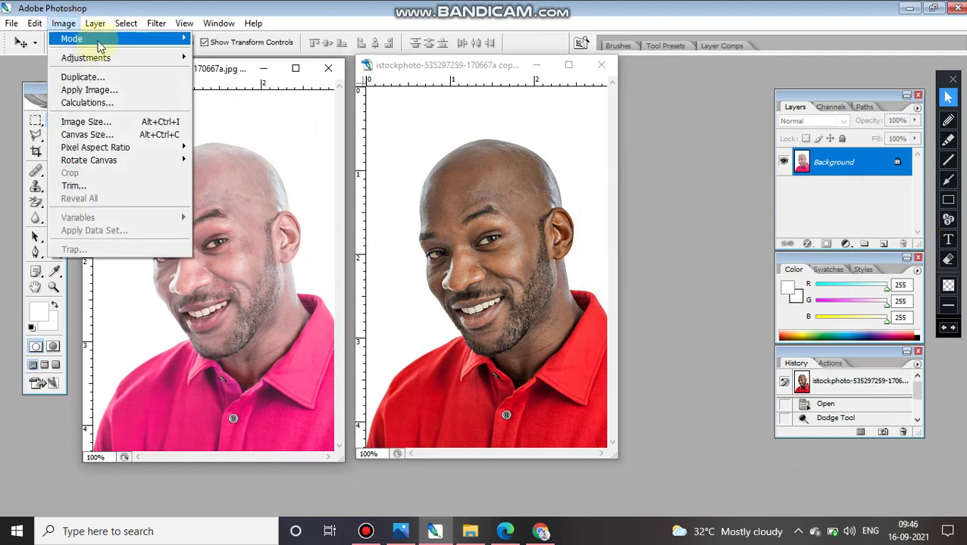
mouse_move(100, 42)
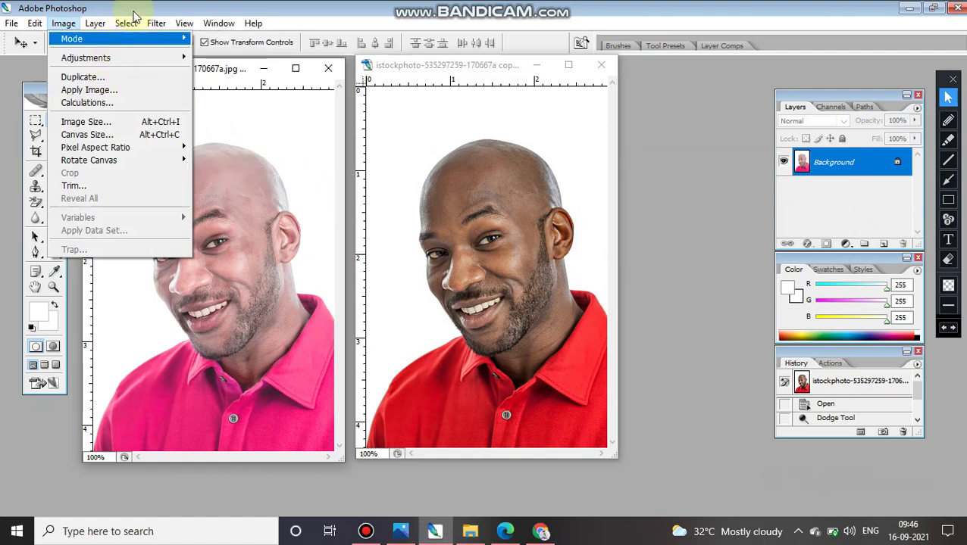
mouse_move(95, 23)
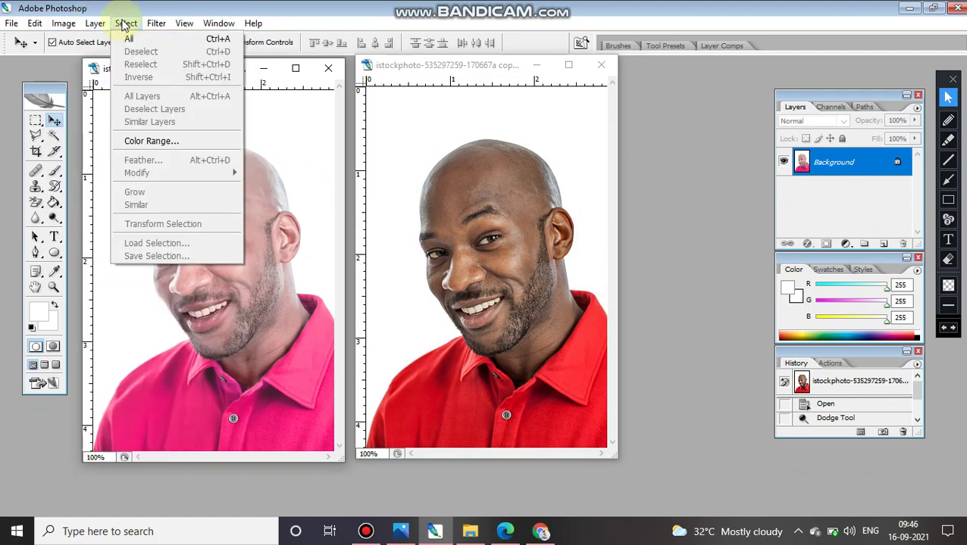
click(156, 23)
click(156, 24)
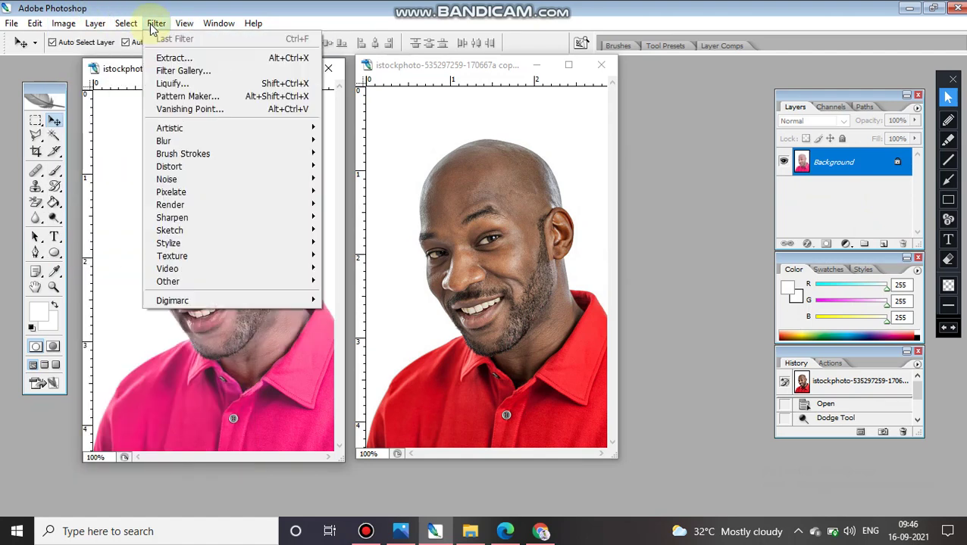
mouse_move(274, 139)
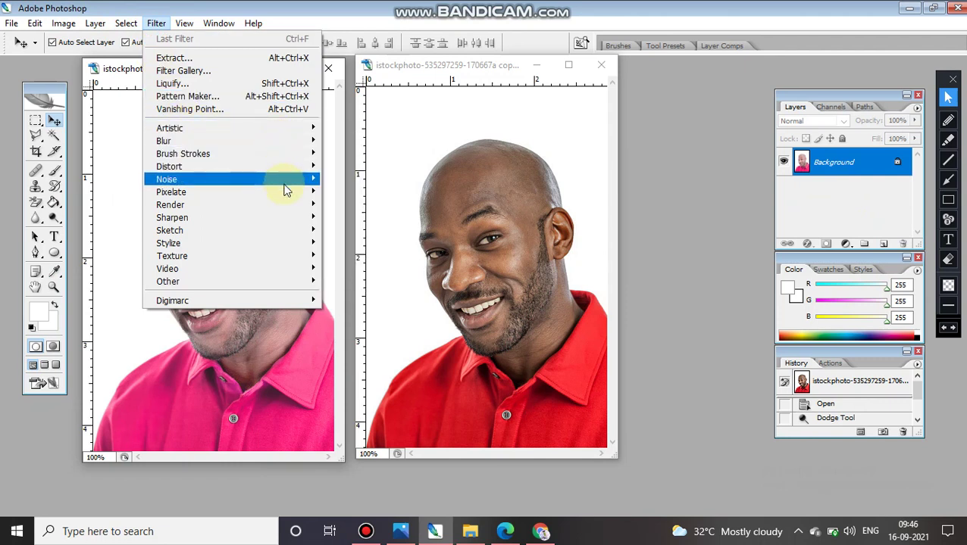
mouse_move(287, 178)
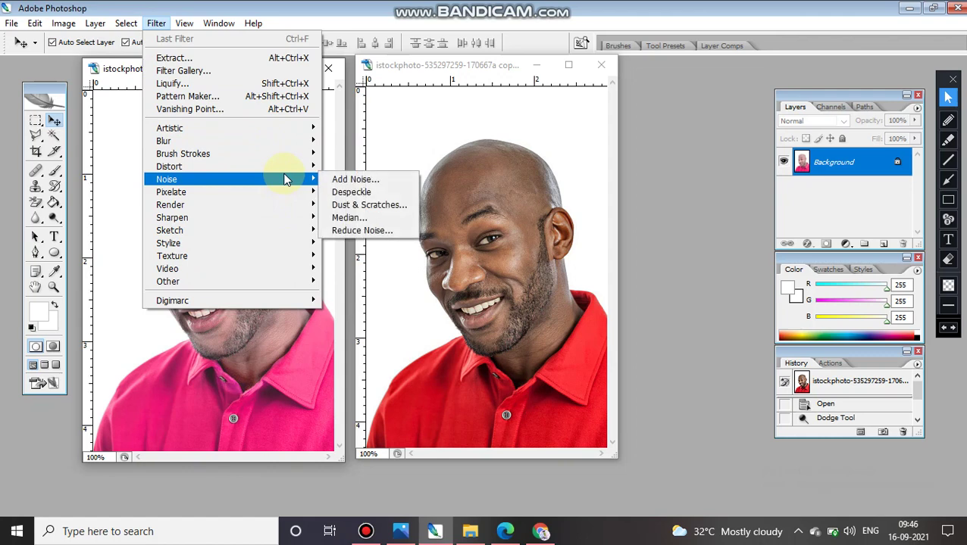
mouse_move(182, 30)
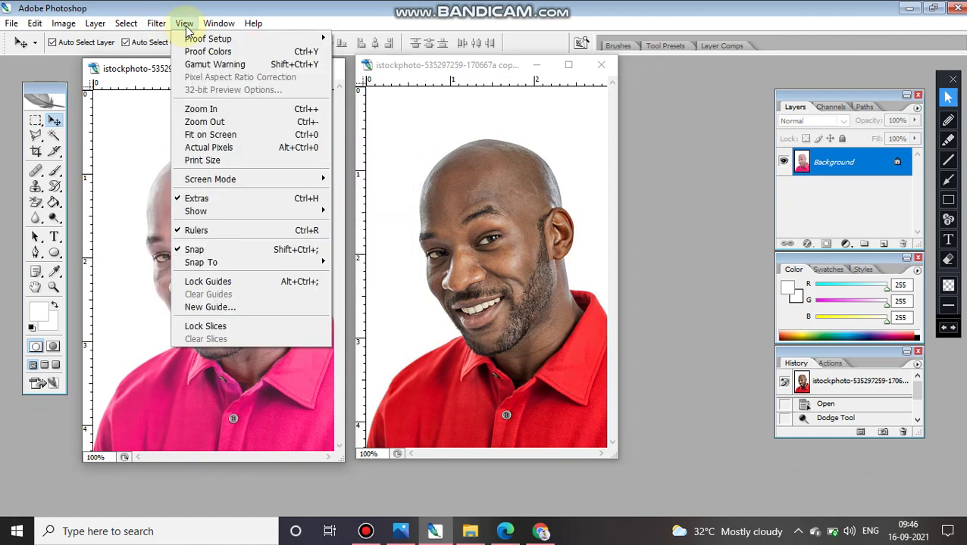
mouse_move(225, 31)
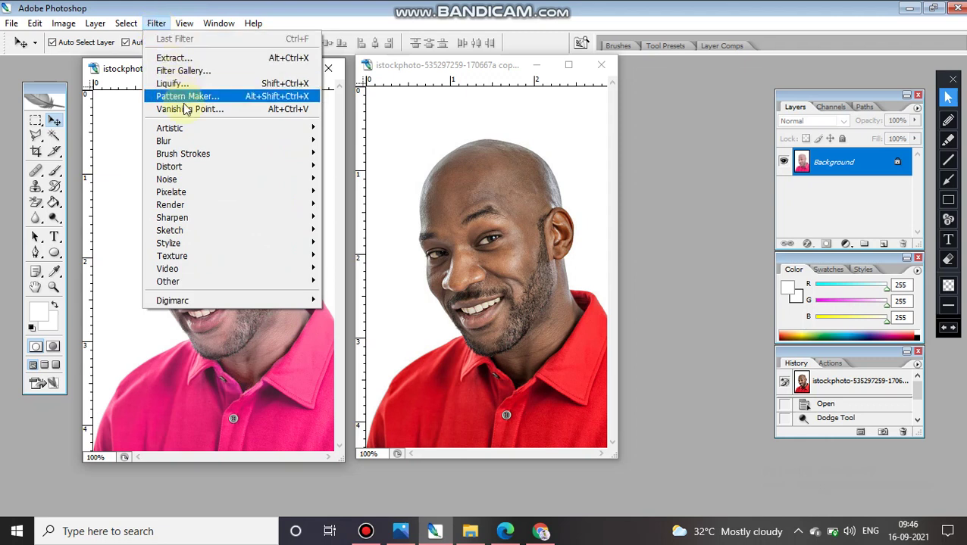
mouse_move(222, 137)
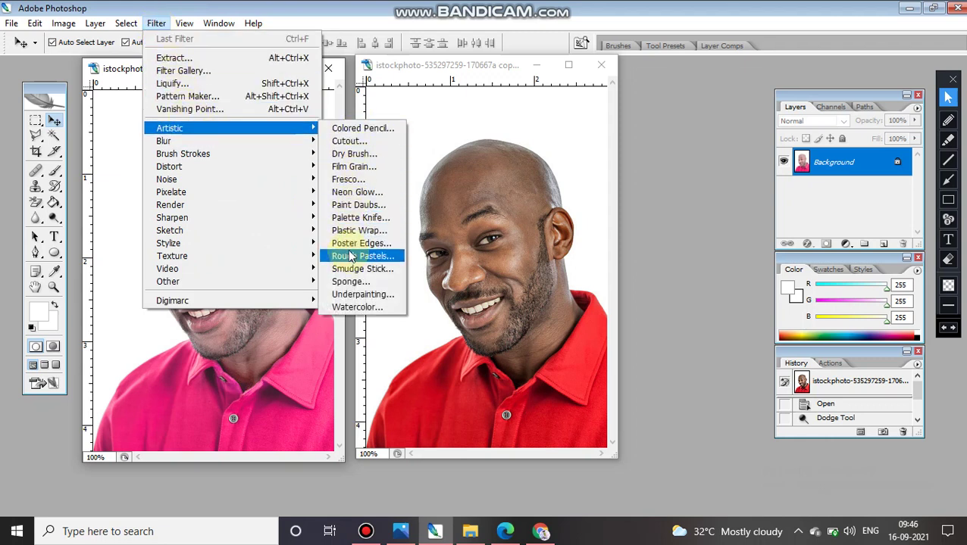
mouse_move(264, 158)
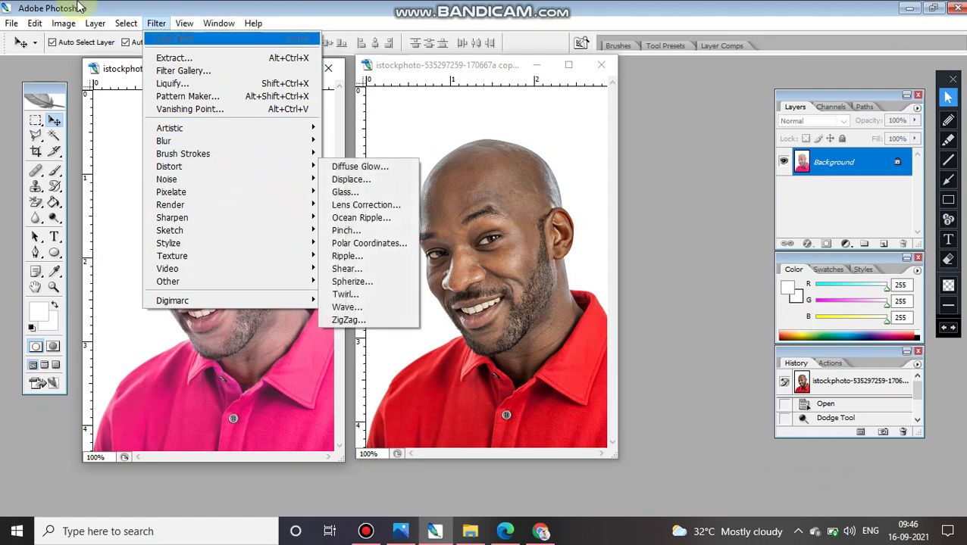
- Apply Brightness/Contrast to the original portrait with Brightness -15 and Contrast -13
mouse_move(95, 22)
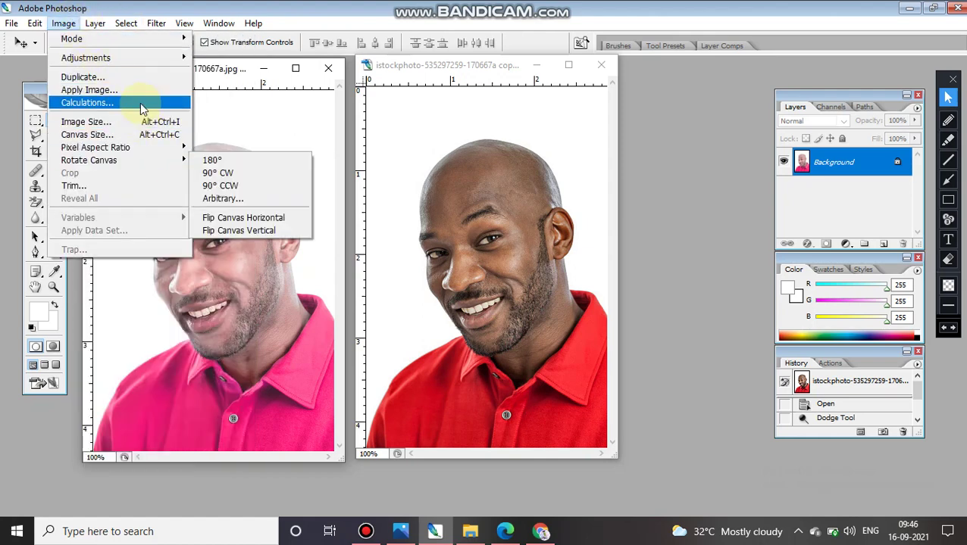
mouse_move(114, 58)
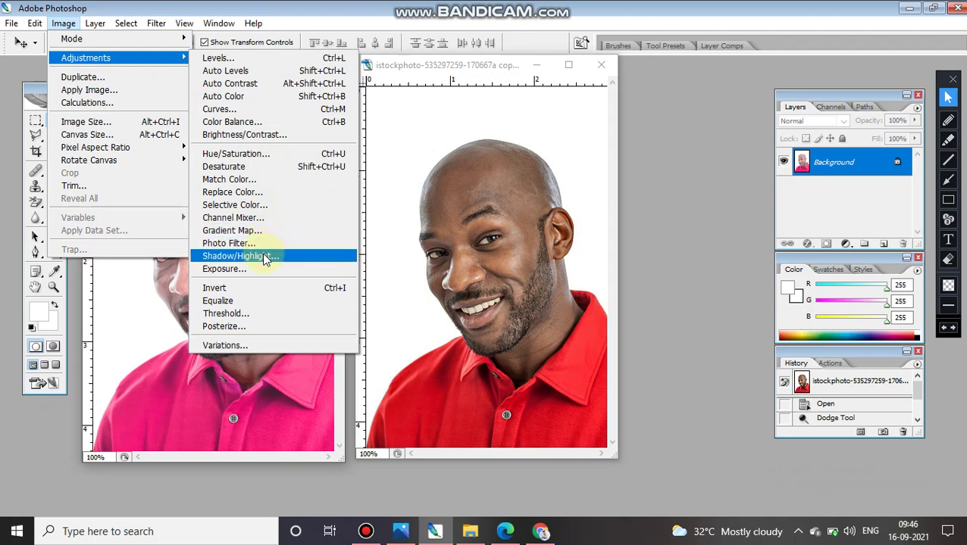
click(268, 134)
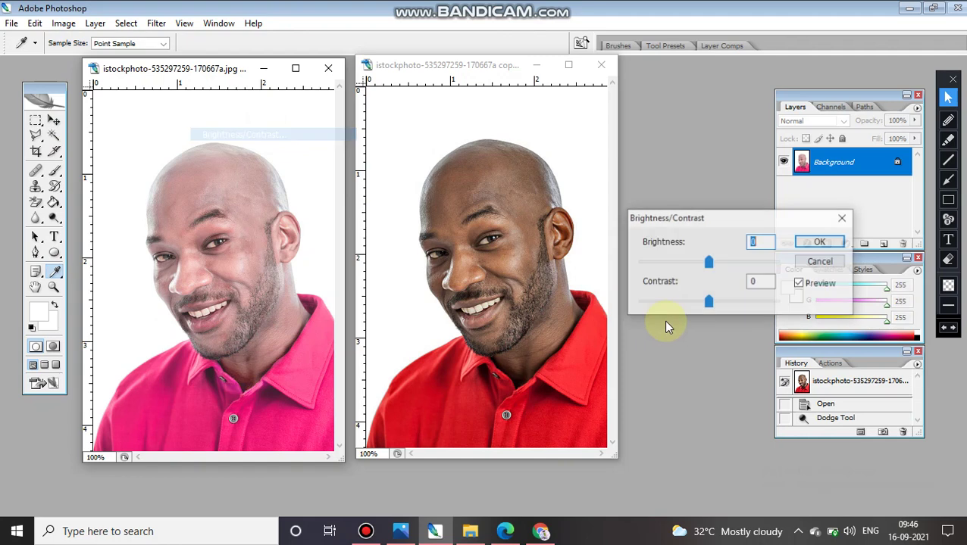
drag(710, 263, 668, 281)
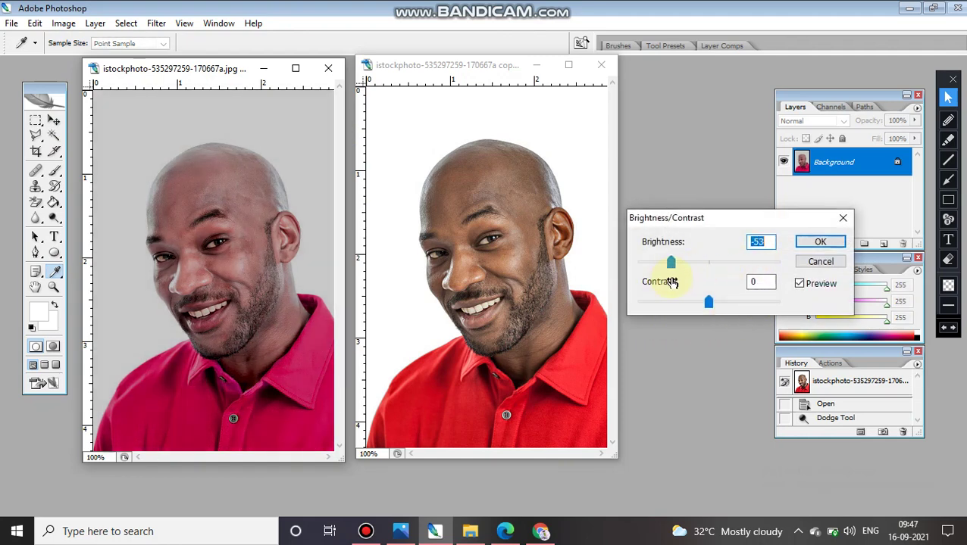
mouse_move(710, 306)
mouse_down()
mouse_move(734, 306)
mouse_move(688, 310)
mouse_move(701, 317)
mouse_up()
drag(674, 266, 690, 272)
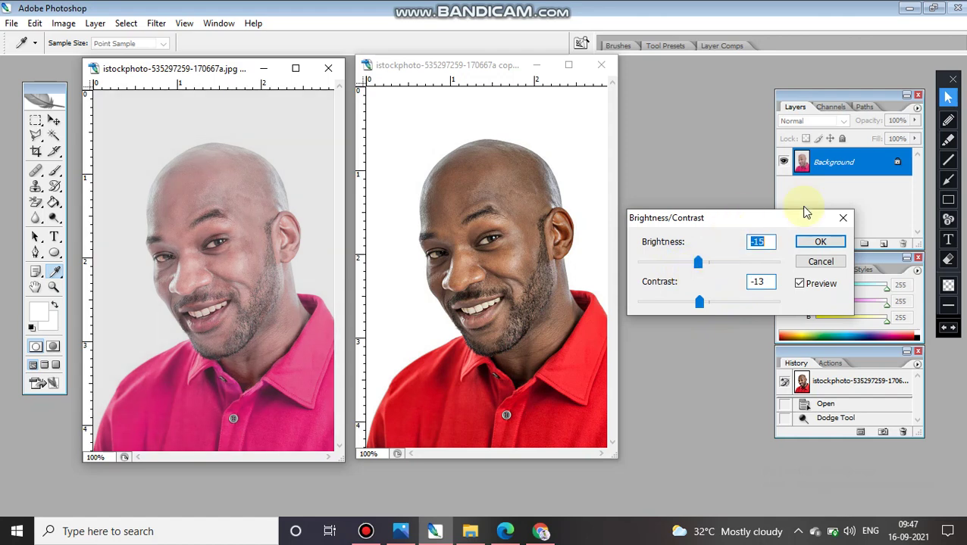
click(809, 243)
key(v)
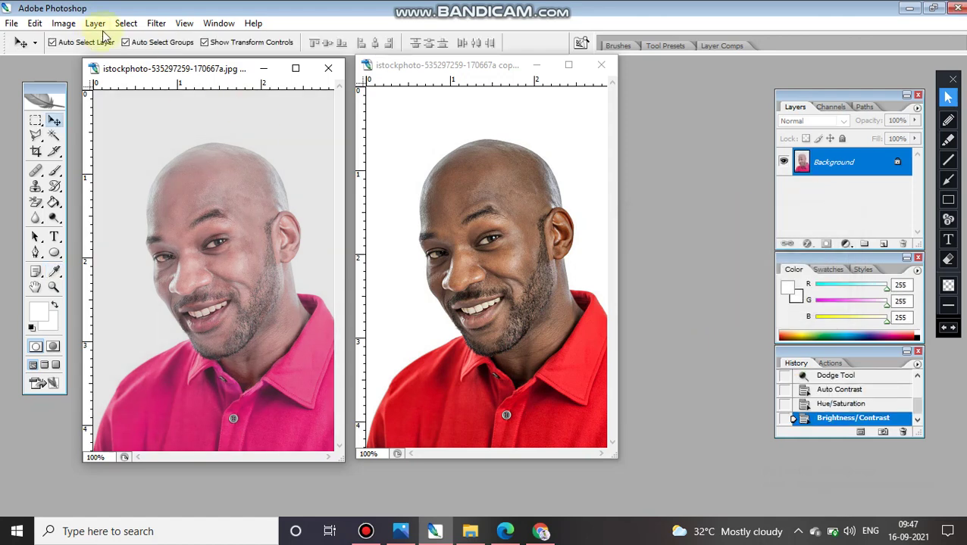
- Apply Curves to the original portrait, raising the RGB curve slightly with an upper point at Input 162, Output 174
click(65, 25)
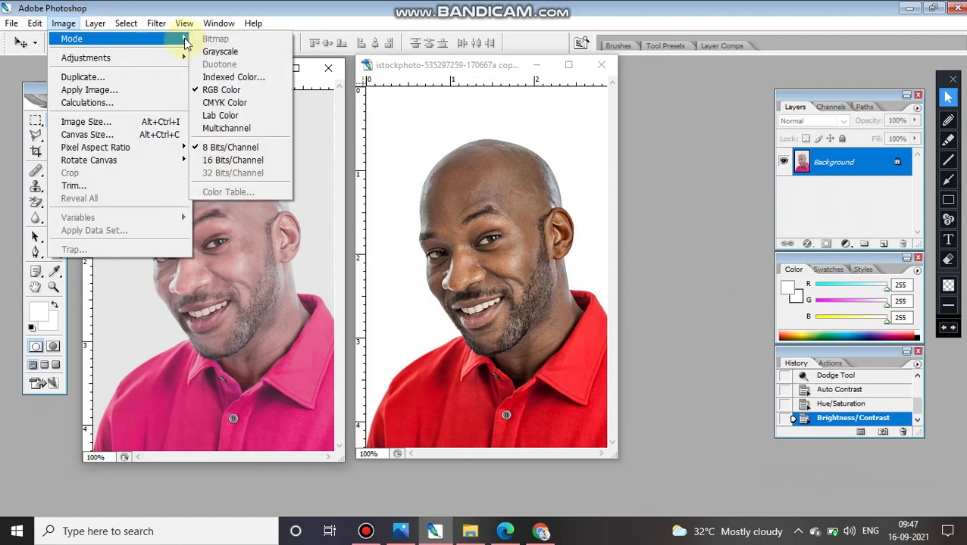
mouse_move(180, 61)
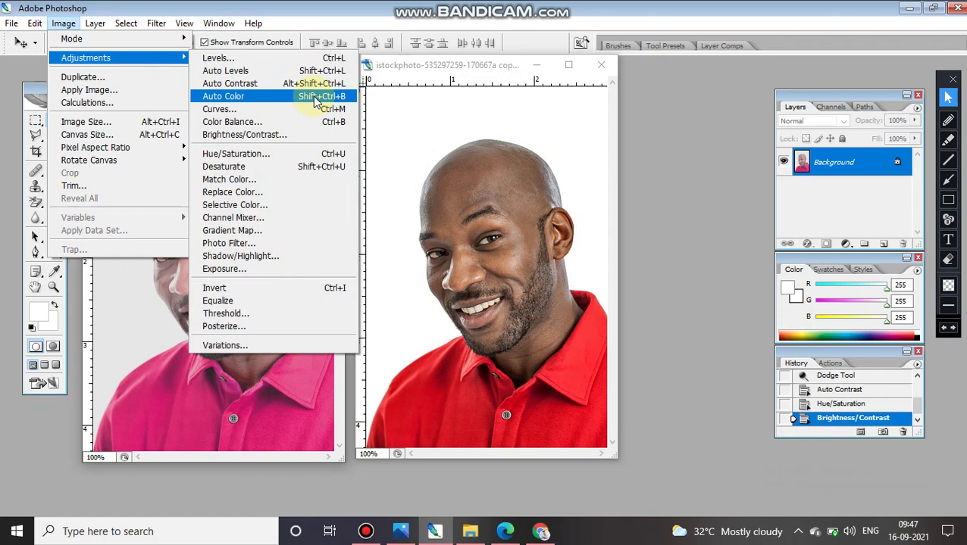
click(319, 109)
drag(165, 78, 612, 134)
drag(625, 232, 607, 220)
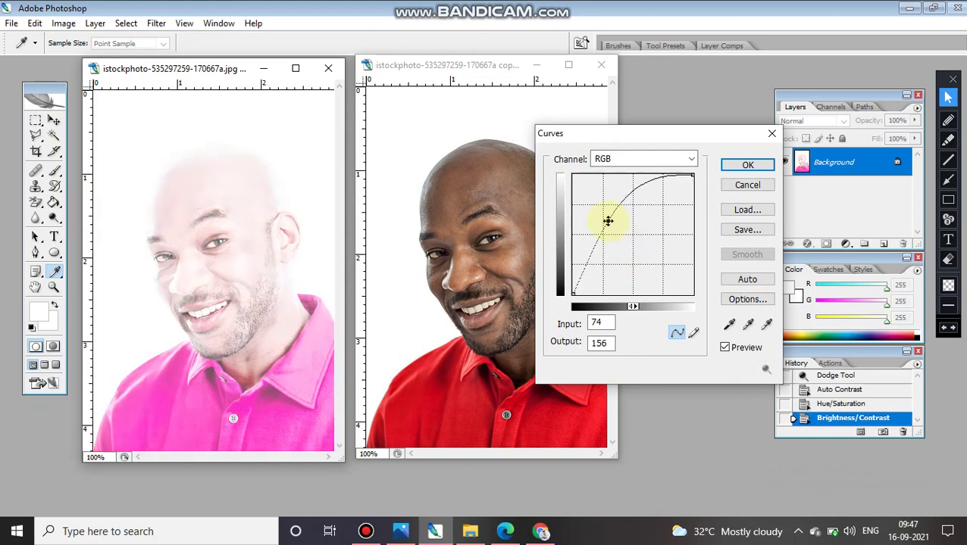
drag(659, 256, 661, 257)
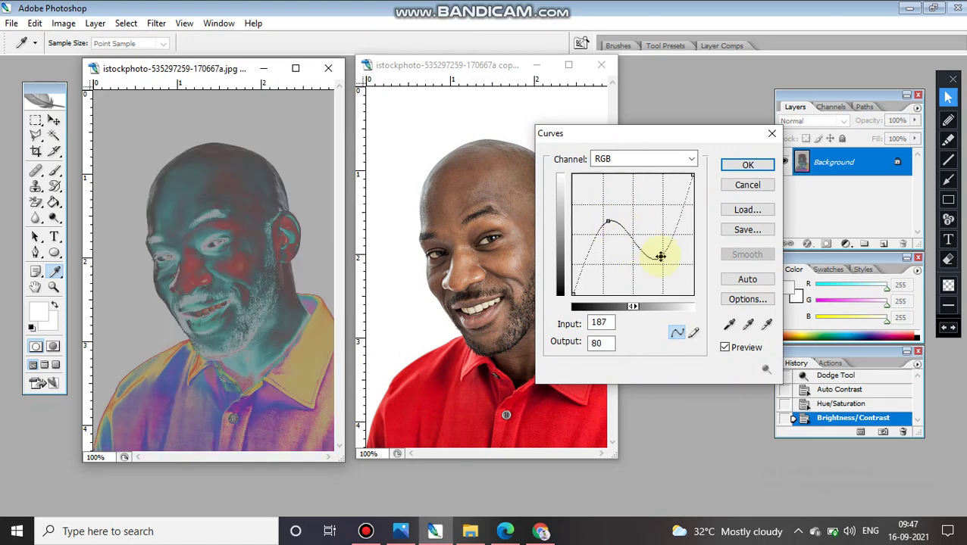
drag(643, 212, 636, 194)
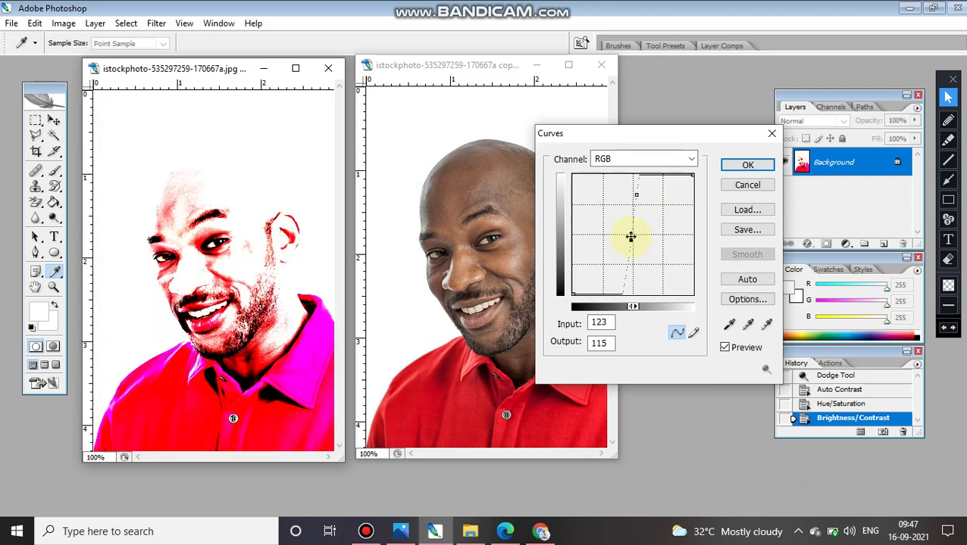
drag(619, 234, 643, 204)
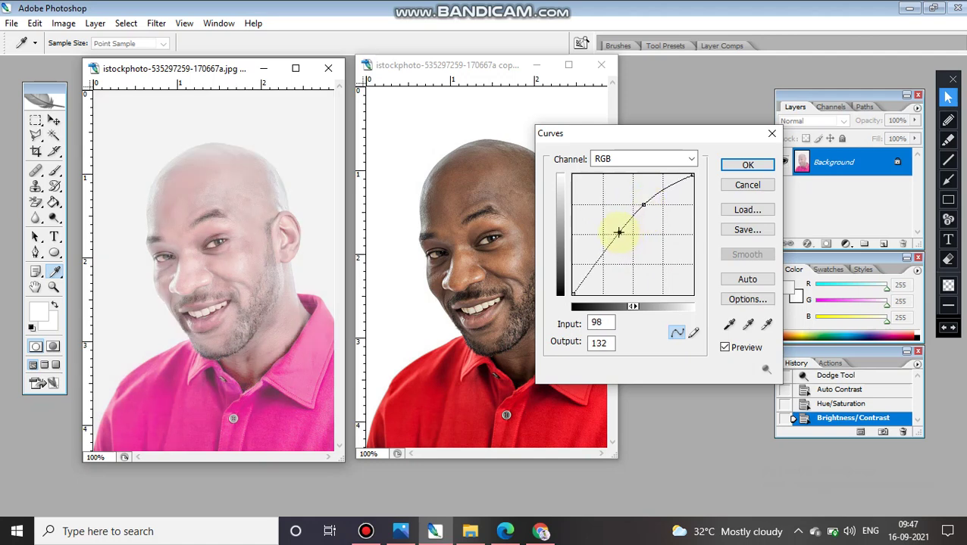
click(643, 206)
drag(646, 208, 650, 216)
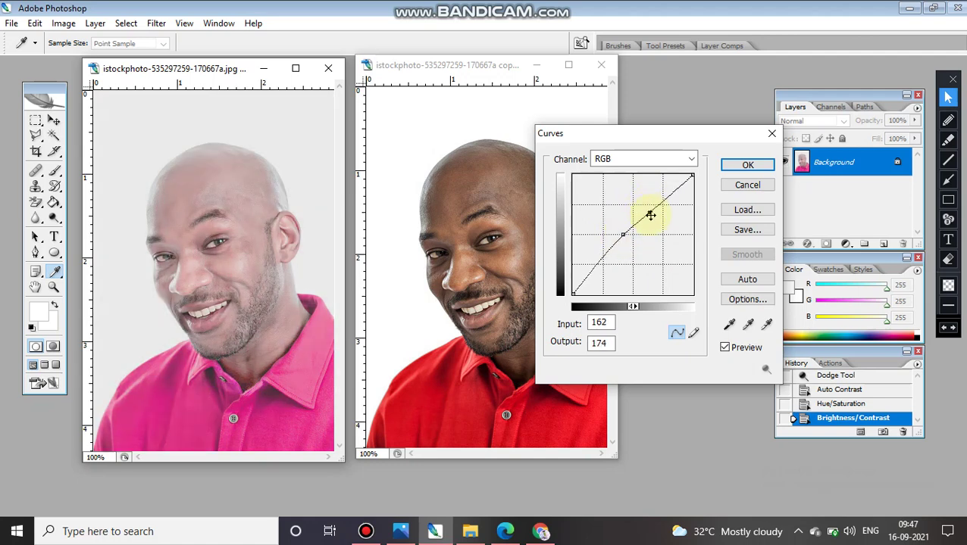
click(748, 165)
key(v)
- Apply Curves to the duplicated portrait, raising the RGB curve at Input 94 to Output 150
click(504, 171)
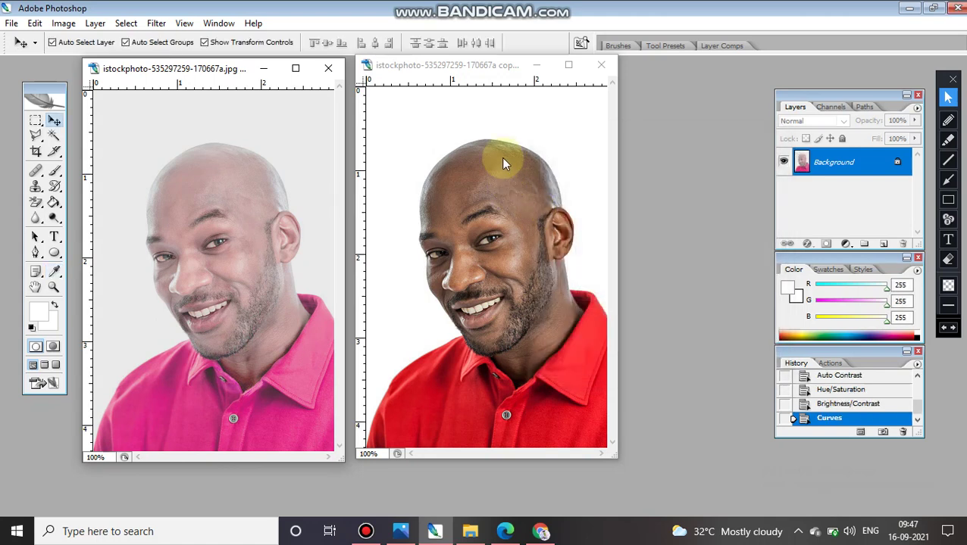
click(96, 26)
click(61, 27)
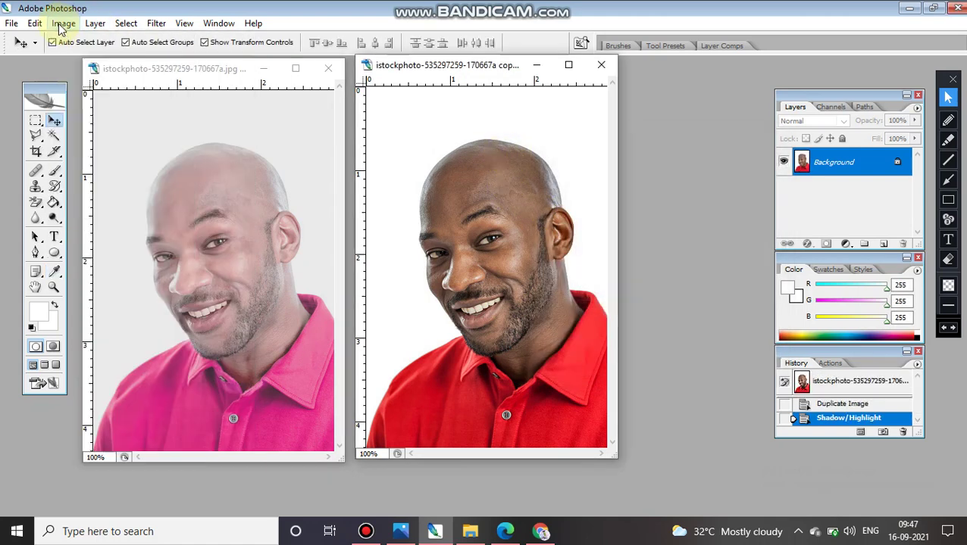
click(65, 24)
mouse_move(173, 59)
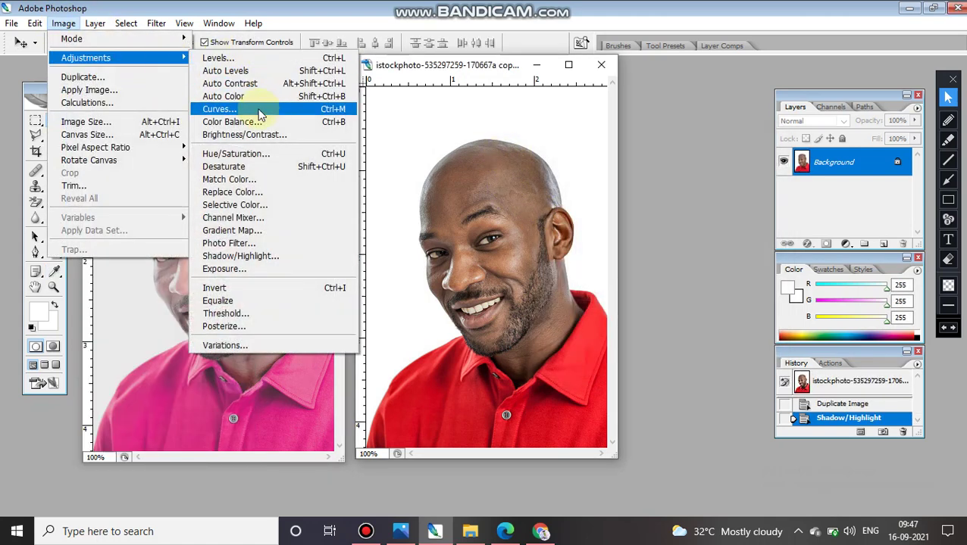
click(258, 109)
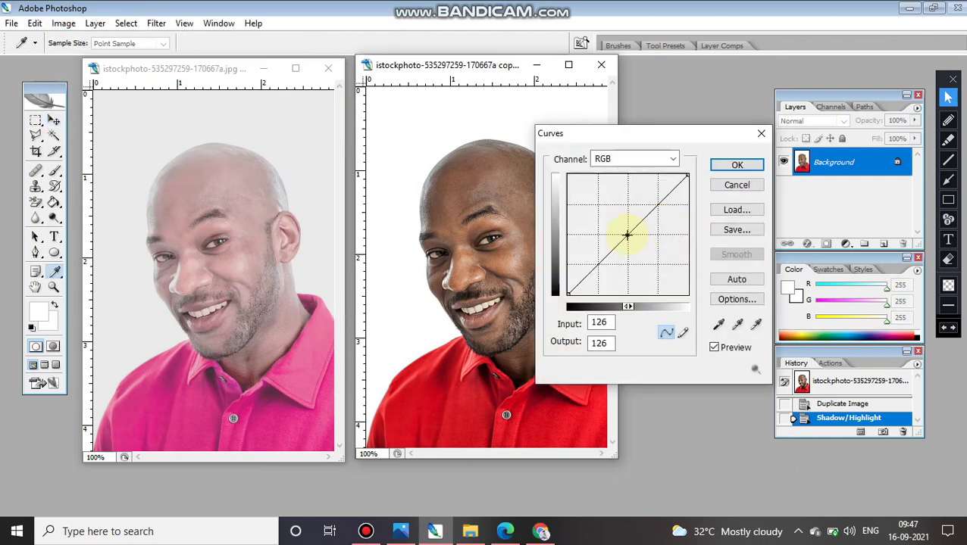
drag(614, 225, 612, 223)
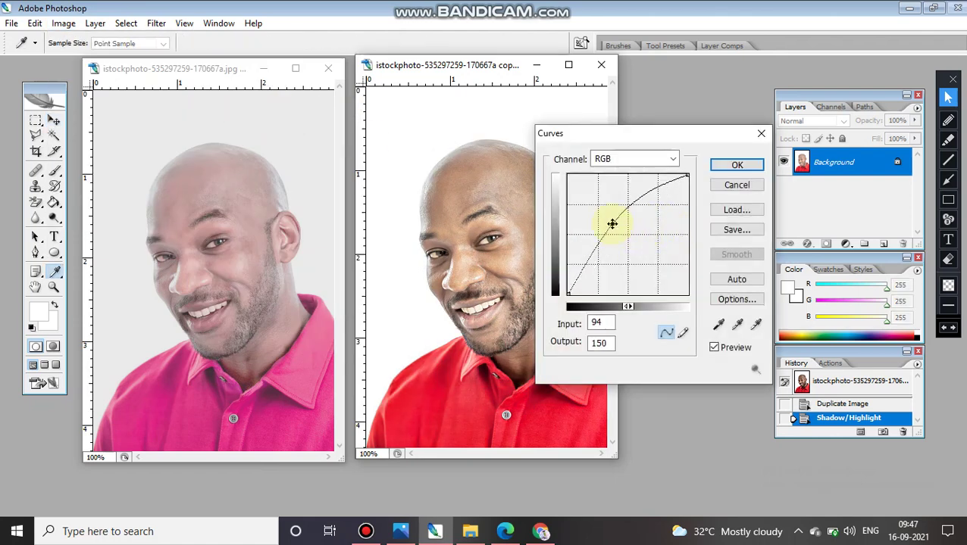
click(738, 166)
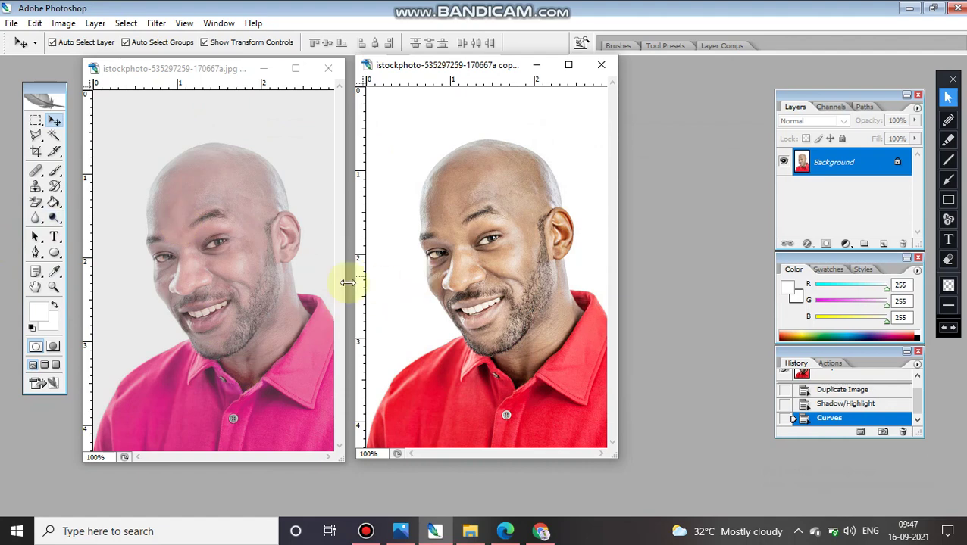
- Darken the face skin in both portraits with the Burn tool, using brush size 62, Midtones range and 50% exposure
drag(59, 221, 85, 237)
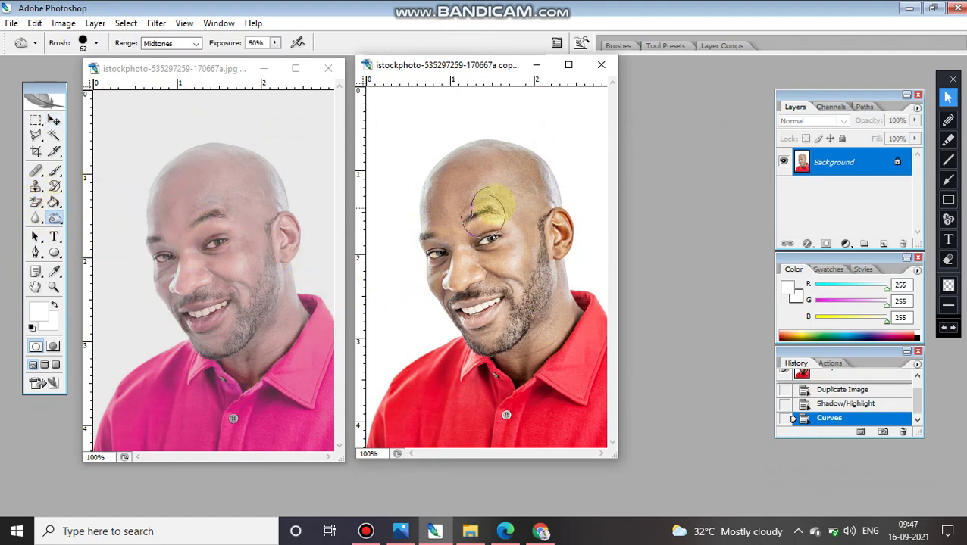
mouse_move(519, 171)
mouse_down()
mouse_move(442, 172)
mouse_move(442, 205)
mouse_move(518, 162)
mouse_move(534, 188)
mouse_move(509, 269)
mouse_move(449, 273)
mouse_move(447, 241)
mouse_move(455, 276)
mouse_move(515, 281)
mouse_move(518, 310)
mouse_move(466, 333)
mouse_move(496, 333)
mouse_move(458, 320)
mouse_move(453, 307)
mouse_move(512, 333)
mouse_move(556, 227)
mouse_move(550, 319)
mouse_move(556, 302)
mouse_move(532, 345)
mouse_move(550, 310)
mouse_move(512, 203)
mouse_move(470, 176)
mouse_move(542, 341)
mouse_move(509, 223)
mouse_move(457, 223)
mouse_move(508, 223)
mouse_move(462, 334)
mouse_move(507, 210)
mouse_move(536, 322)
mouse_move(521, 353)
mouse_move(484, 334)
mouse_up()
click(219, 220)
mouse_move(194, 168)
mouse_down()
mouse_move(161, 181)
mouse_move(158, 203)
mouse_move(218, 157)
mouse_move(170, 176)
mouse_move(180, 200)
mouse_move(237, 183)
mouse_move(168, 219)
mouse_move(230, 193)
mouse_move(195, 230)
mouse_move(227, 225)
mouse_move(224, 281)
mouse_move(209, 221)
mouse_move(258, 244)
mouse_move(246, 303)
mouse_move(263, 203)
mouse_move(271, 216)
mouse_move(260, 238)
mouse_move(157, 210)
mouse_move(180, 299)
mouse_move(155, 259)
mouse_move(256, 324)
mouse_move(216, 337)
mouse_move(276, 294)
mouse_move(265, 359)
mouse_move(301, 274)
mouse_move(261, 373)
mouse_move(251, 291)
mouse_move(196, 417)
mouse_move(122, 394)
mouse_move(254, 447)
mouse_move(303, 388)
mouse_move(314, 325)
mouse_move(248, 420)
mouse_move(252, 403)
mouse_move(143, 366)
mouse_move(243, 329)
mouse_move(252, 306)
mouse_move(282, 310)
mouse_move(310, 392)
mouse_move(310, 437)
mouse_move(297, 287)
mouse_move(216, 237)
mouse_move(195, 312)
mouse_move(156, 340)
mouse_move(188, 322)
mouse_move(207, 269)
mouse_move(284, 208)
mouse_move(274, 188)
mouse_move(239, 262)
mouse_move(193, 305)
mouse_move(159, 307)
mouse_move(220, 263)
mouse_move(196, 239)
mouse_move(263, 321)
mouse_move(205, 261)
mouse_up()
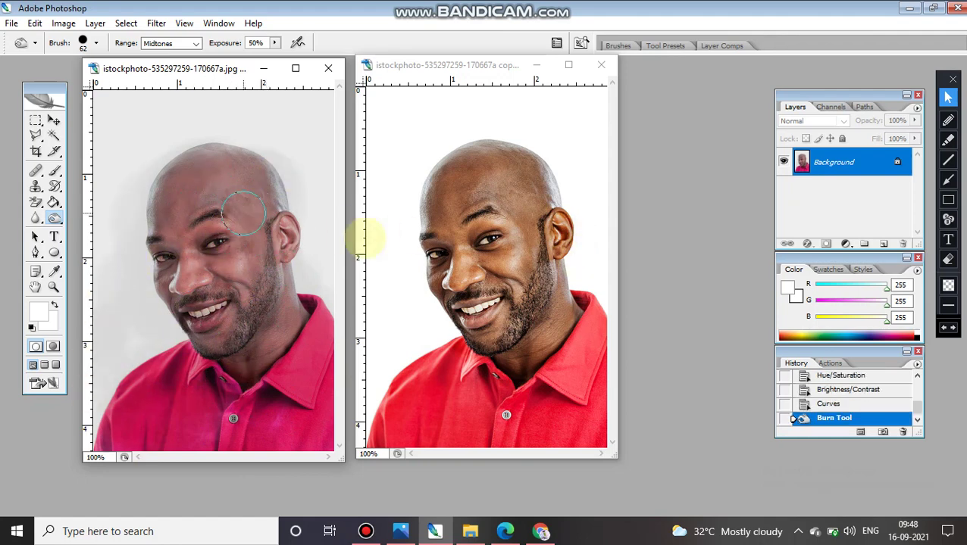
drag(500, 401, 407, 391)
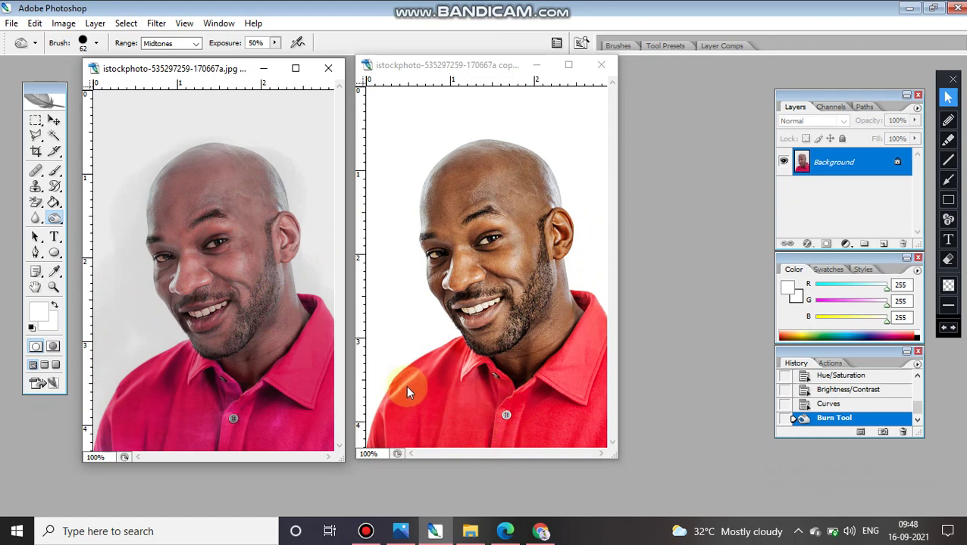
- Desaturate the face in the original portrait with the Sponge tool, using brush size 65 and 50% flow
click(52, 222)
click(83, 244)
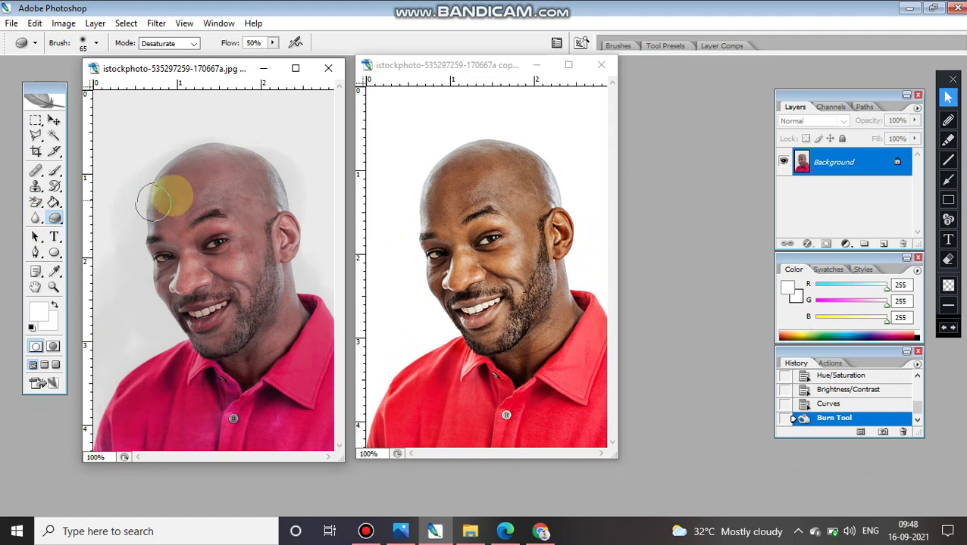
drag(173, 224, 186, 286)
click(534, 258)
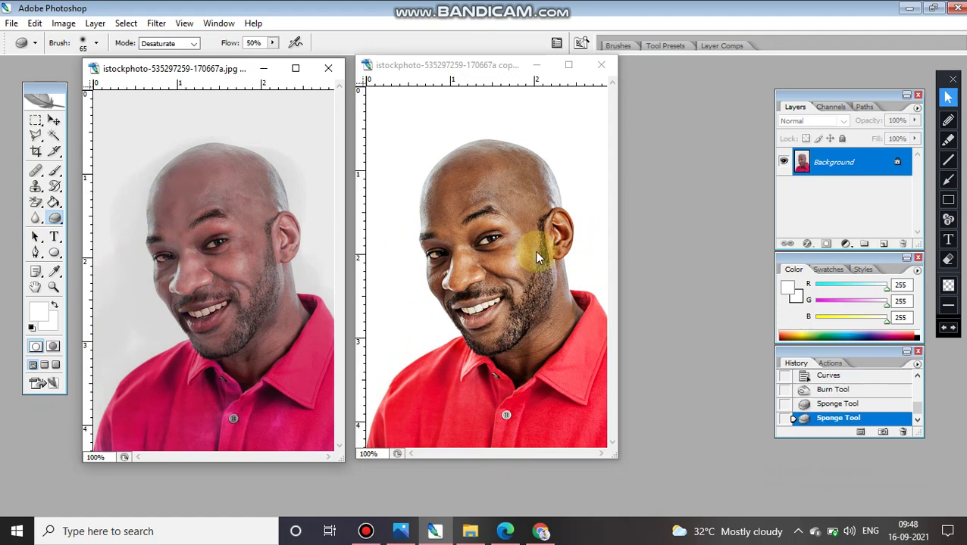
- Desaturate the skin in the duplicated portrait with the Sponge tool, using brush size 65 and 50% flow
click(462, 180)
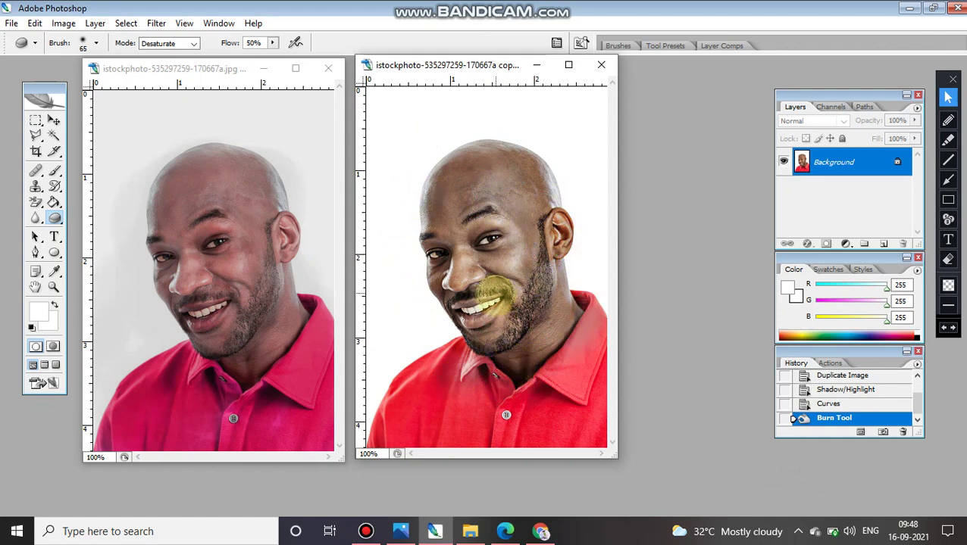
click(497, 265)
click(212, 189)
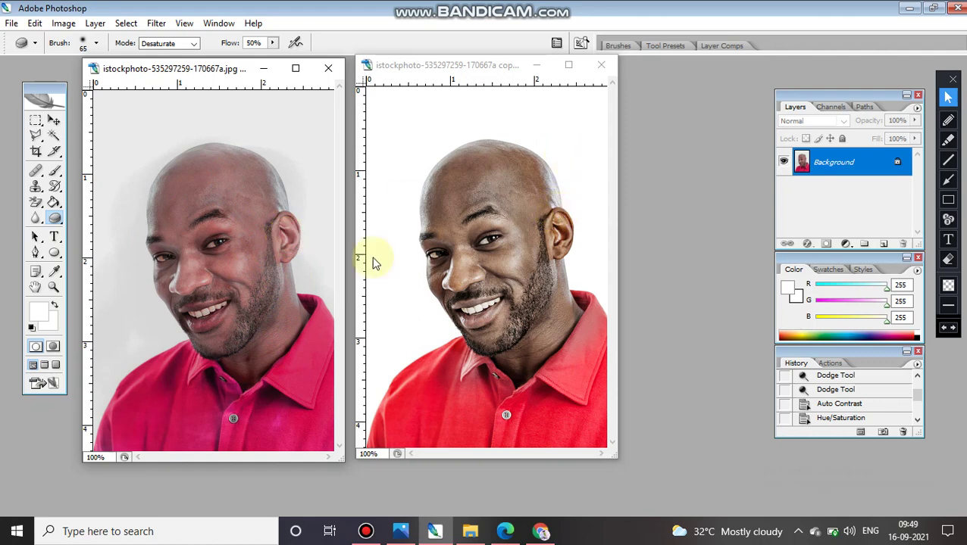
- Erase a strip of background above the head in the original portrait with the Background Eraser, brush diameter 13 px and tolerance 50%
mouse_move(222, 175)
mouse_down()
mouse_move(233, 163)
mouse_move(106, 253)
mouse_up()
drag(35, 202, 76, 219)
click(74, 216)
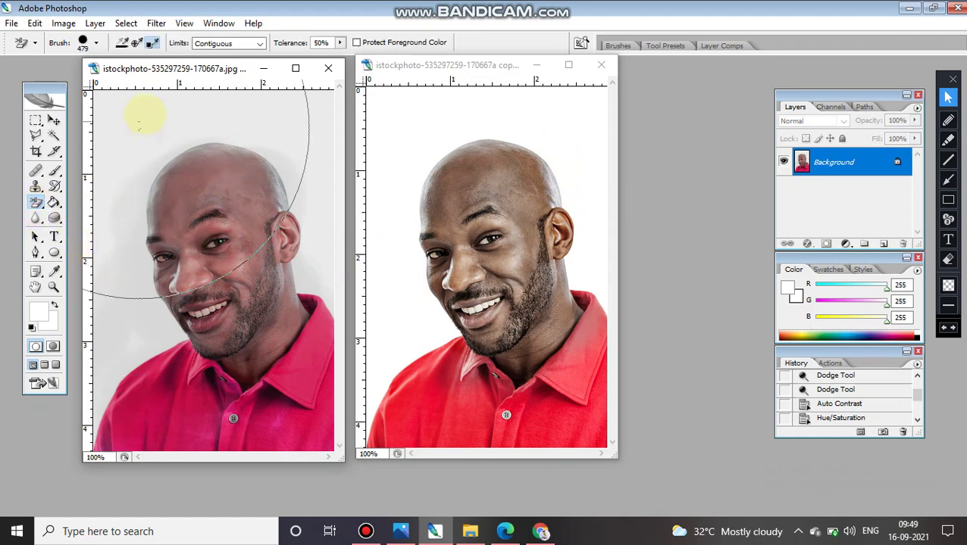
click(97, 43)
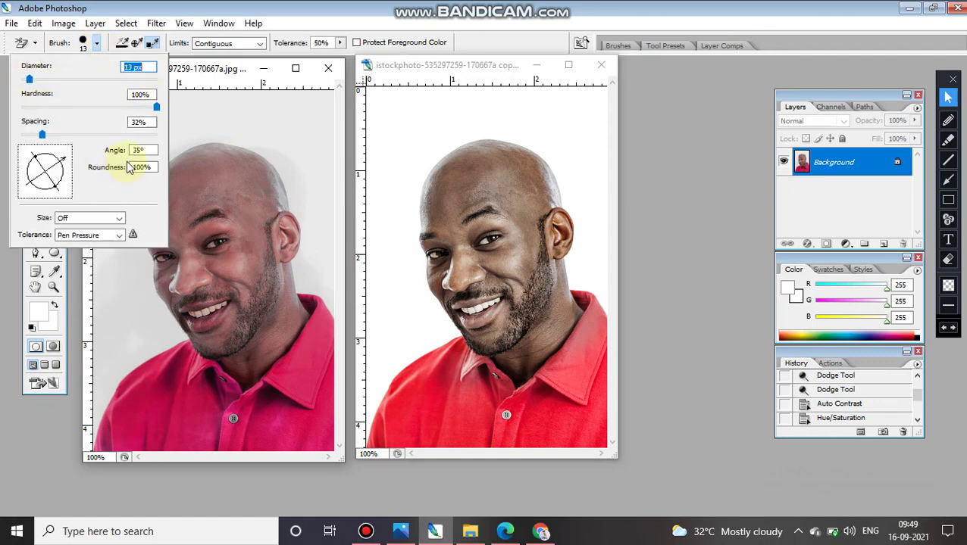
click(184, 118)
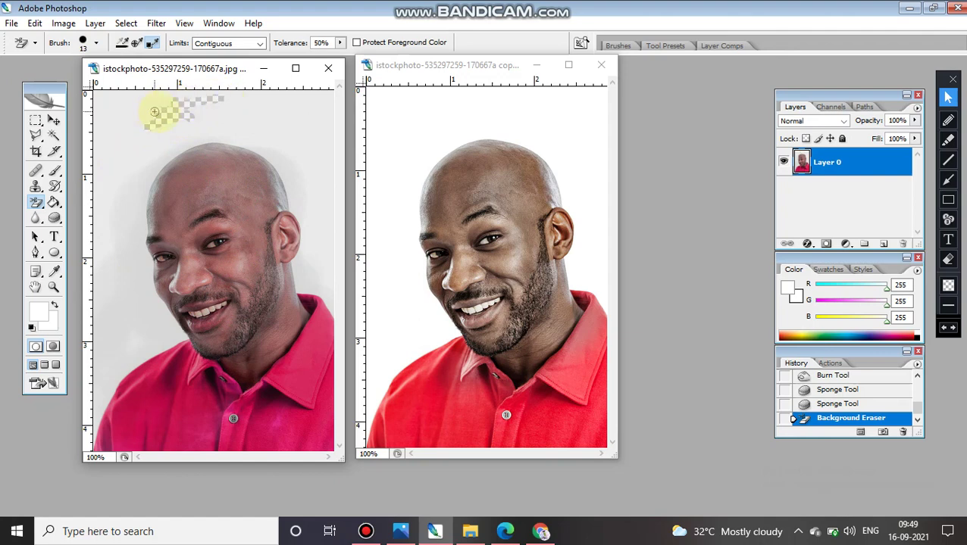
drag(224, 115, 207, 99)
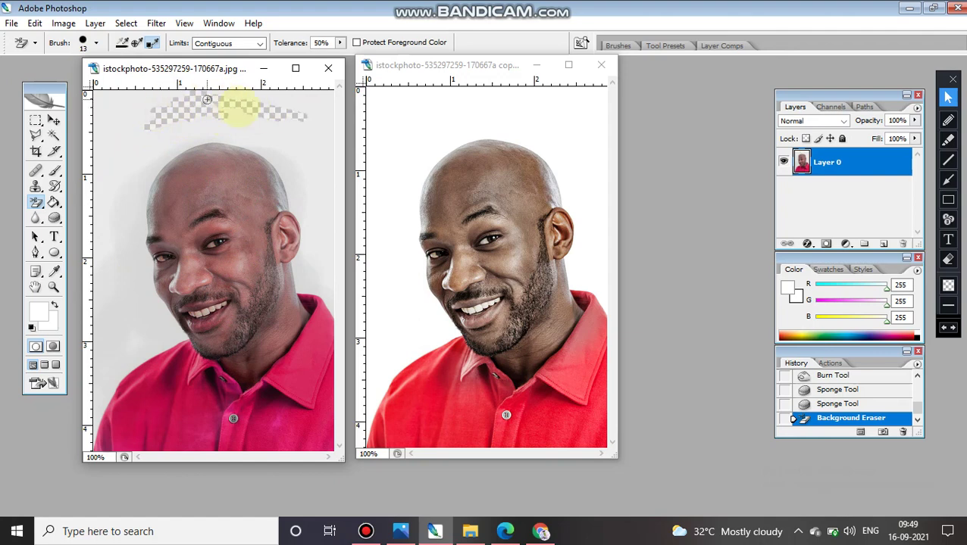
click(317, 103)
- Erase the grey background around the head and shoulders with the Background Eraser at a 35 px brush diameter
click(97, 43)
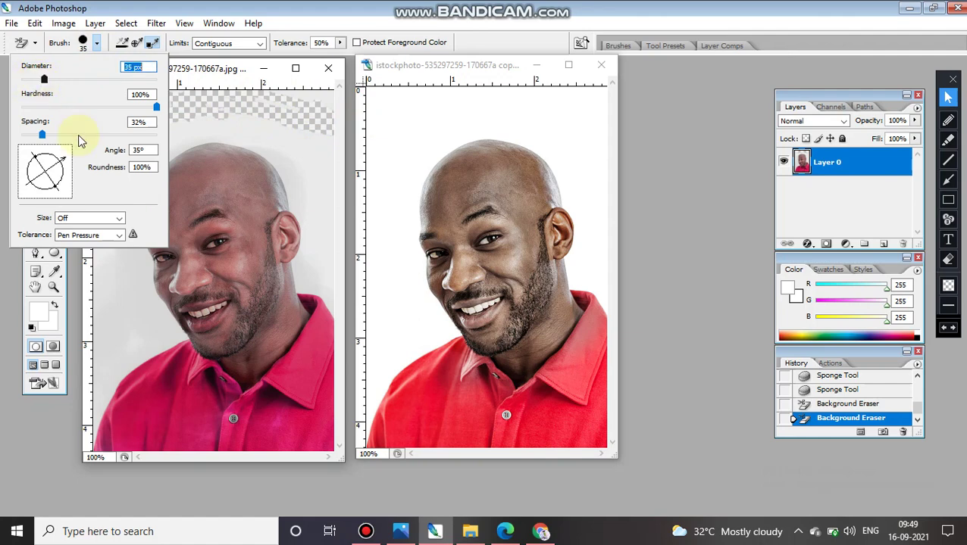
click(194, 116)
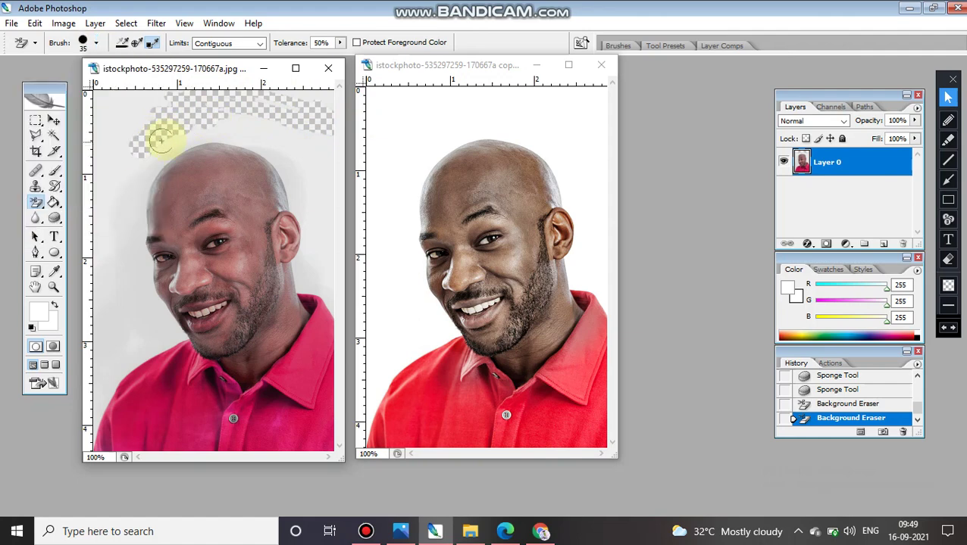
mouse_move(208, 131)
mouse_down()
mouse_move(281, 140)
mouse_move(314, 182)
mouse_move(324, 103)
mouse_move(111, 88)
mouse_move(95, 129)
mouse_move(139, 105)
mouse_move(110, 100)
mouse_move(157, 100)
mouse_move(122, 133)
mouse_move(101, 190)
mouse_move(102, 154)
mouse_move(104, 302)
mouse_move(135, 146)
mouse_move(109, 184)
mouse_up()
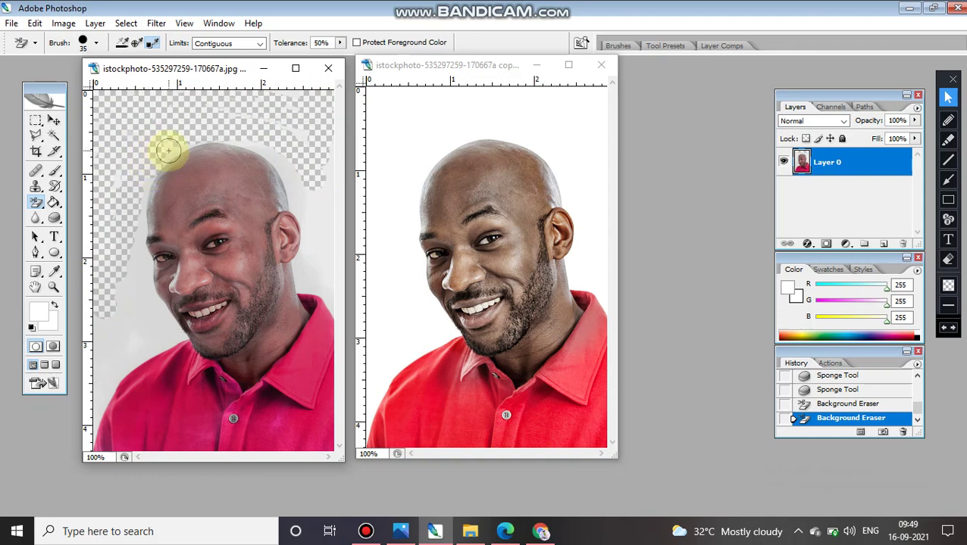
drag(182, 145, 248, 147)
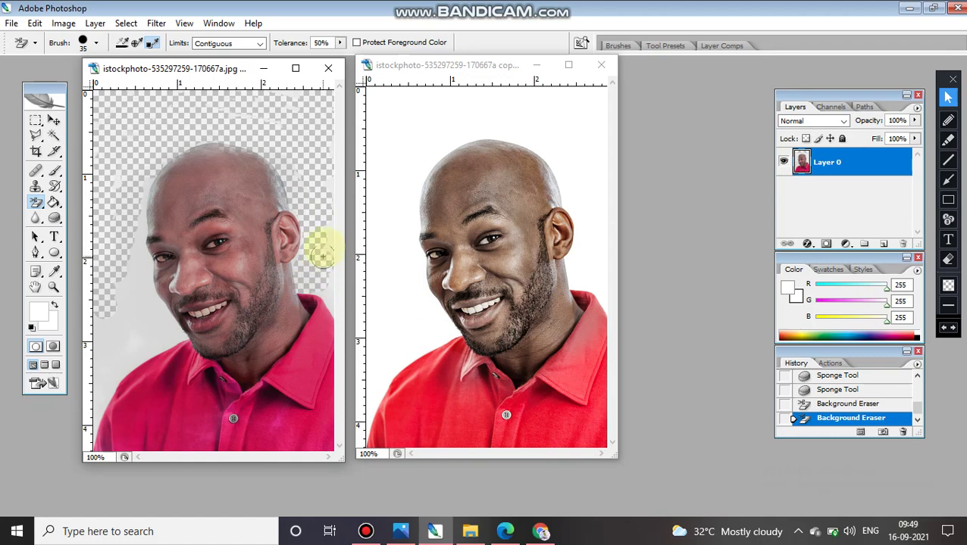
drag(326, 265, 339, 349)
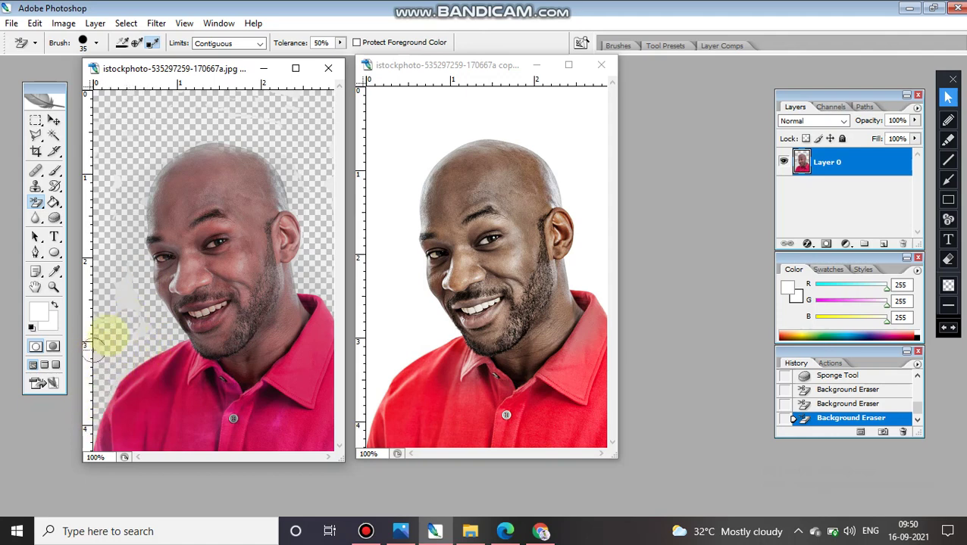
drag(97, 324, 129, 312)
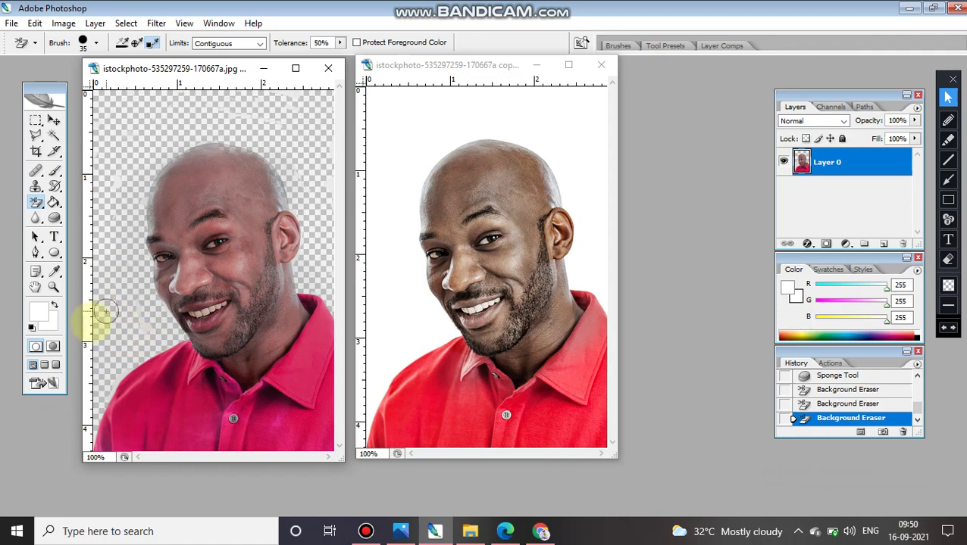
drag(122, 376, 80, 447)
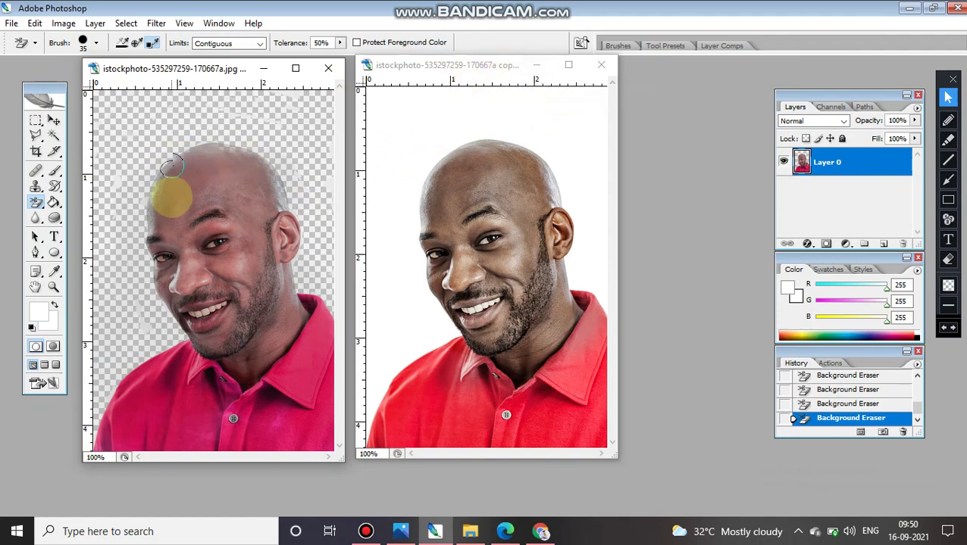
- Erase similar-coloured areas of the head, face and shirt in the original portrait with the Magic Eraser at tolerance 30
drag(35, 203, 79, 228)
click(291, 206)
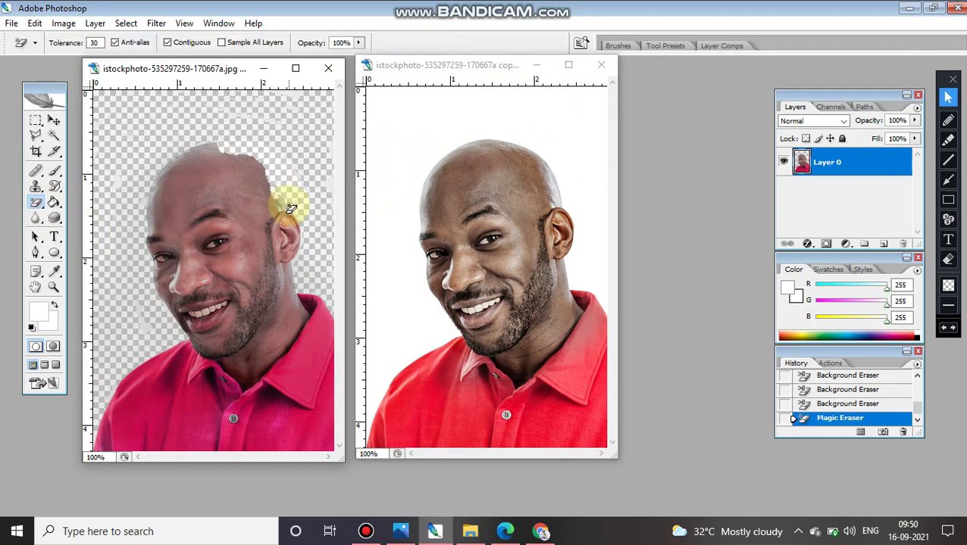
click(235, 220)
click(227, 333)
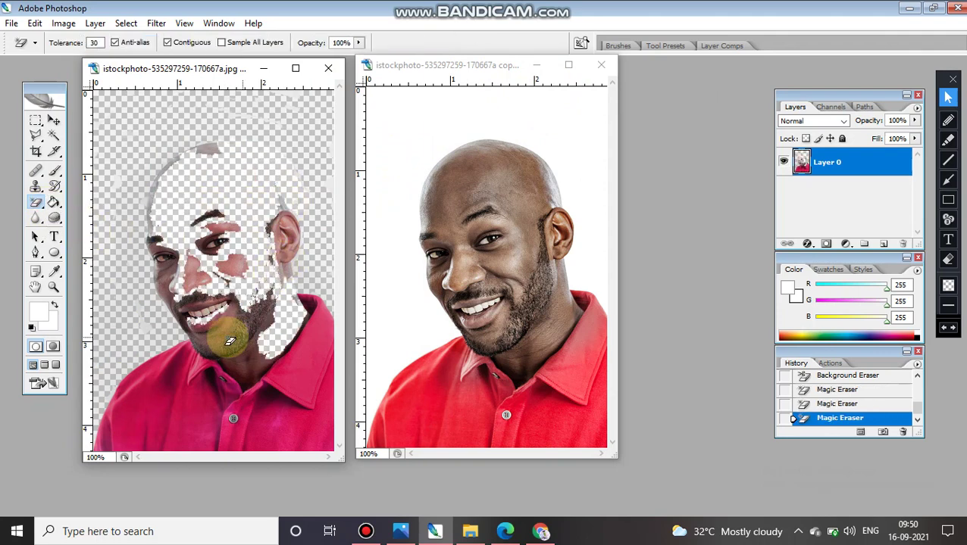
click(265, 345)
click(323, 386)
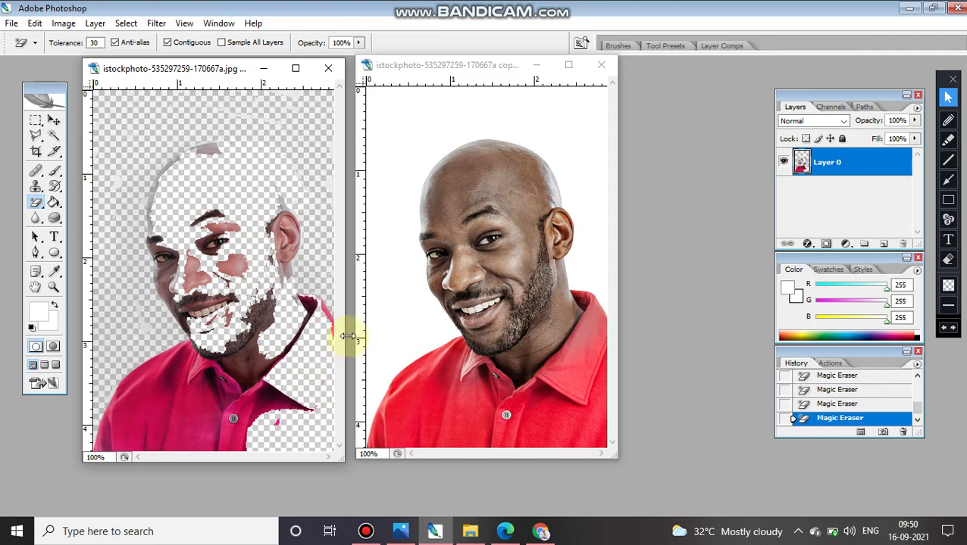
- Undo all the Magic Eraser edits on the original portrait
key(ctrl+alt+z)
key(ctrl+alt+z)
key(ctrl+alt+z)
key(ctrl+alt+z)
key(ctrl+alt+z)
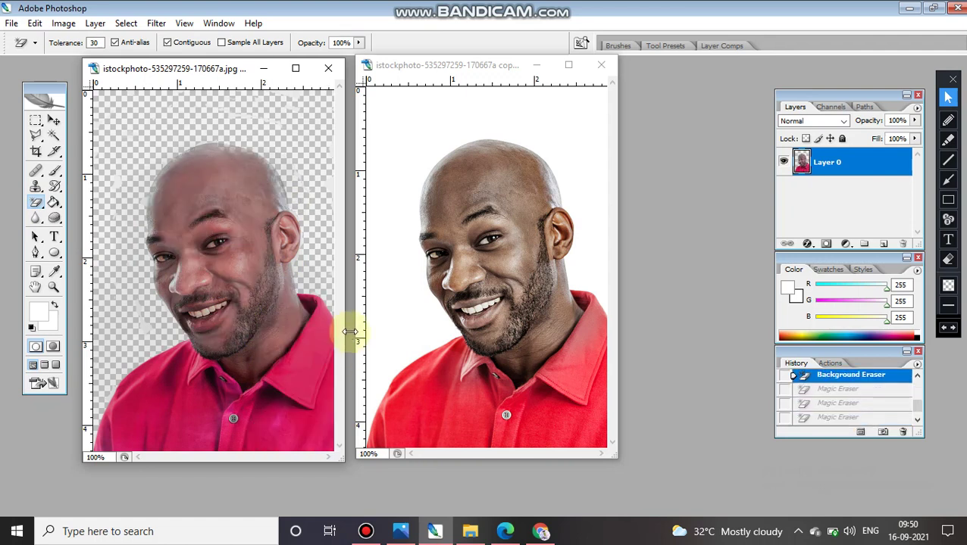
- Sharpen the face in the original portrait with the Sharpen tool, using brush size 300 and 89% strength
click(40, 220)
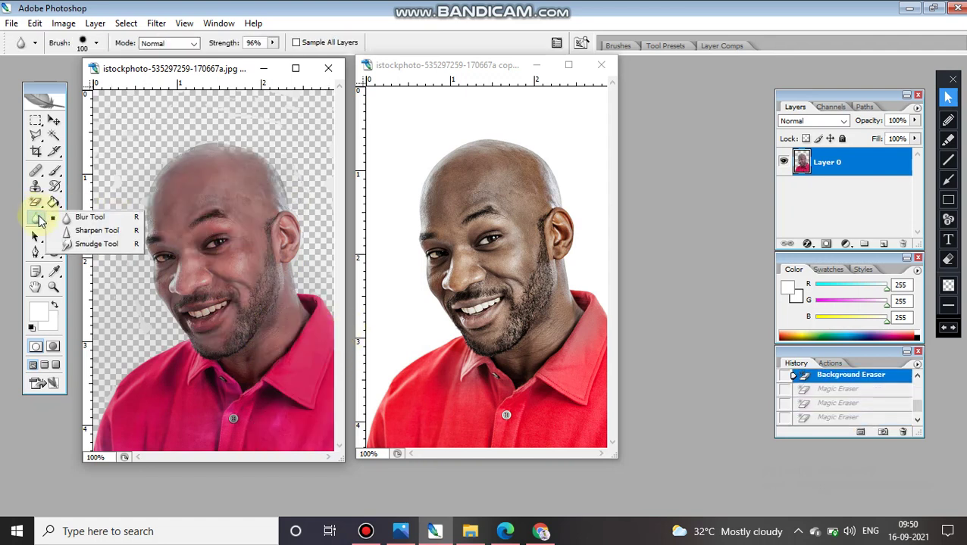
click(96, 230)
mouse_move(225, 201)
mouse_down()
mouse_move(228, 272)
mouse_move(214, 238)
mouse_move(269, 279)
mouse_move(241, 299)
mouse_move(203, 229)
mouse_move(234, 248)
mouse_move(248, 282)
mouse_move(223, 305)
mouse_move(203, 263)
mouse_move(211, 271)
mouse_move(234, 259)
mouse_move(215, 201)
mouse_up()
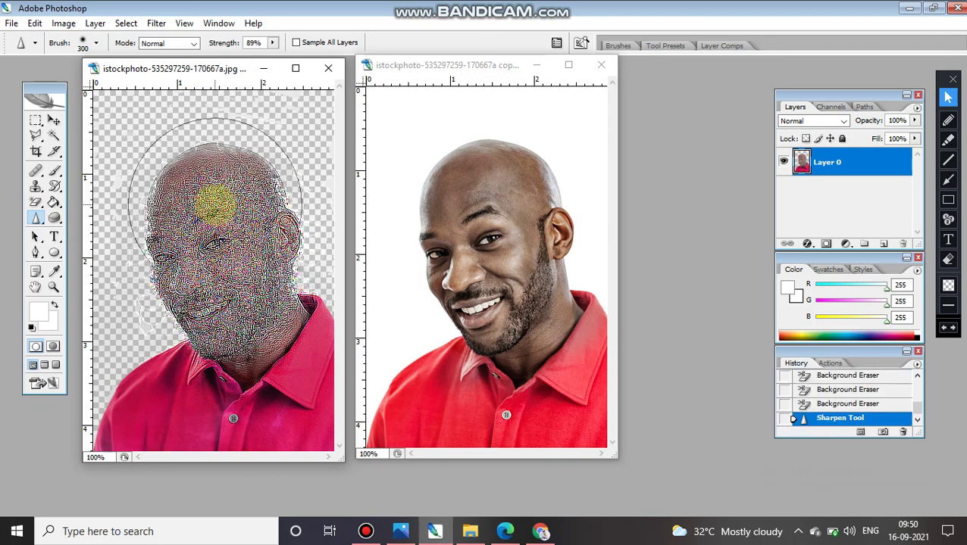
- Undo the face sharpening and all the Background Eraser strokes on the original portrait
key(ctrl+alt+z)
key(ctrl+alt+z)
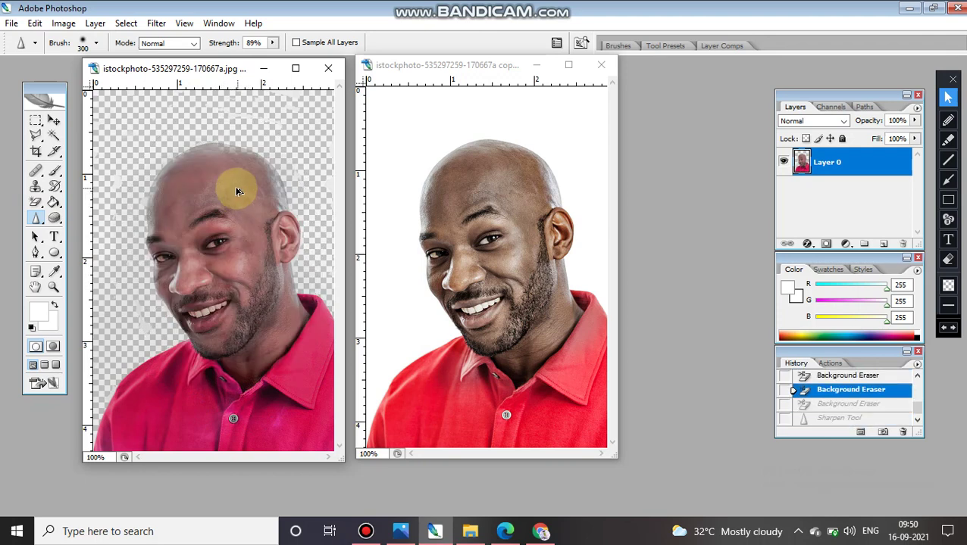
key(ctrl+alt+z)
key(ctrl+alt+z)
key(ctrl+alt+z)
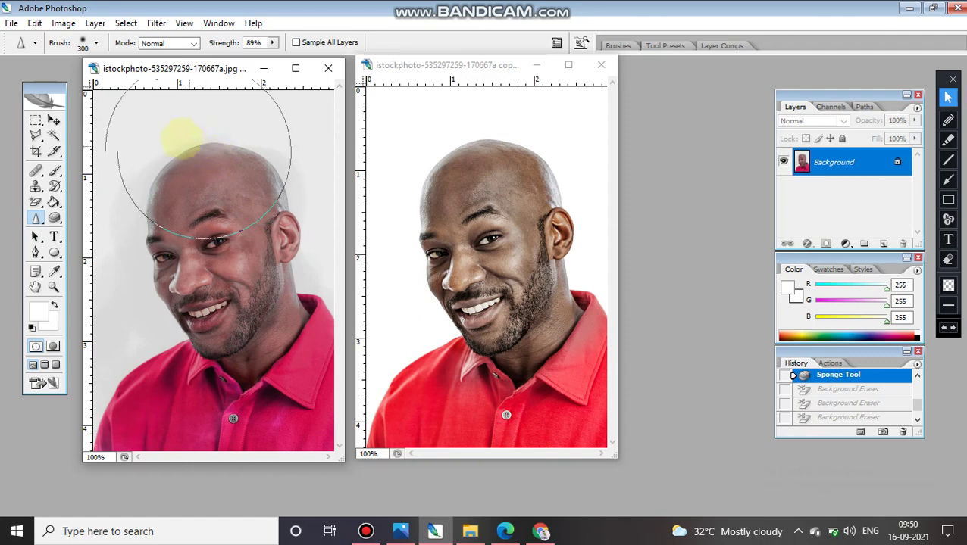
- Sharpen the outline of the head, neck and shoulders in the original portrait with the Sharpen tool, brush size 33 and 89% strength
click(96, 43)
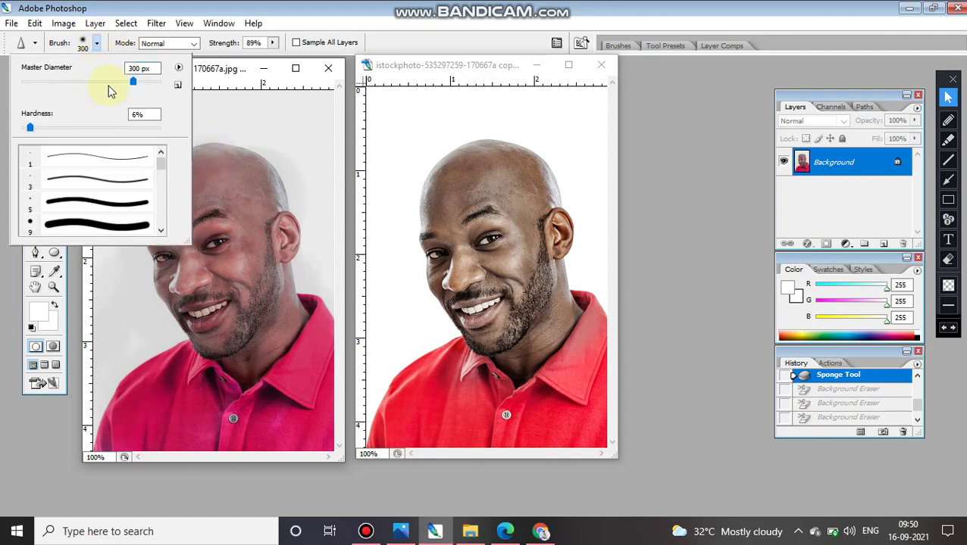
click(216, 124)
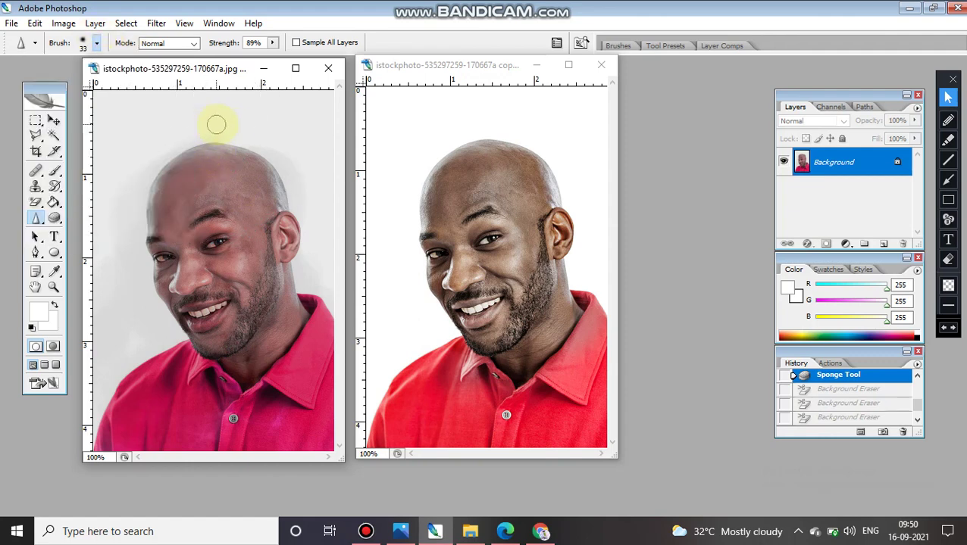
mouse_move(283, 157)
mouse_down()
mouse_move(200, 137)
mouse_move(171, 147)
mouse_move(149, 184)
mouse_move(147, 227)
mouse_move(147, 179)
mouse_move(194, 155)
mouse_move(253, 156)
mouse_move(287, 194)
mouse_move(290, 295)
mouse_move(309, 319)
mouse_move(302, 308)
mouse_move(326, 303)
mouse_move(325, 343)
mouse_move(319, 328)
mouse_up()
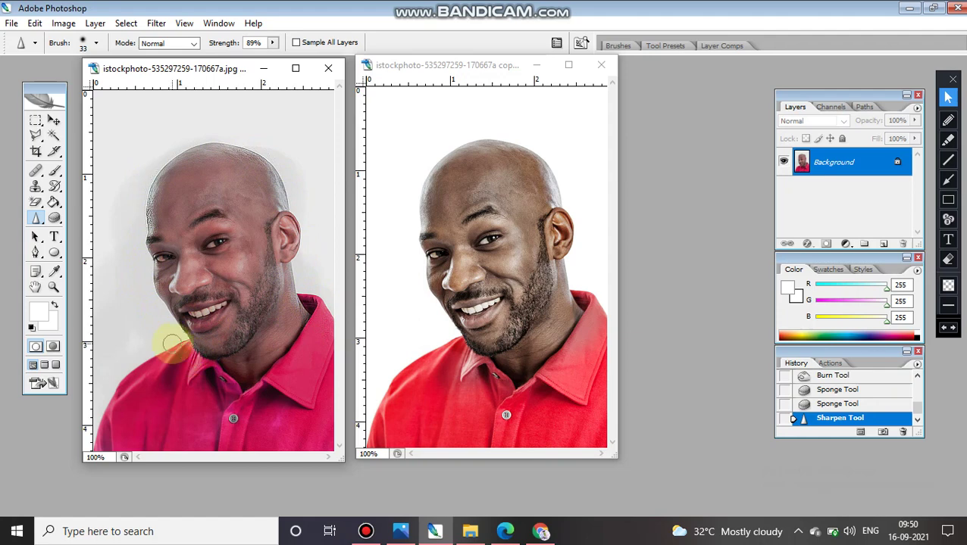
mouse_move(136, 366)
mouse_down()
mouse_move(87, 419)
mouse_move(91, 432)
mouse_move(102, 383)
mouse_up()
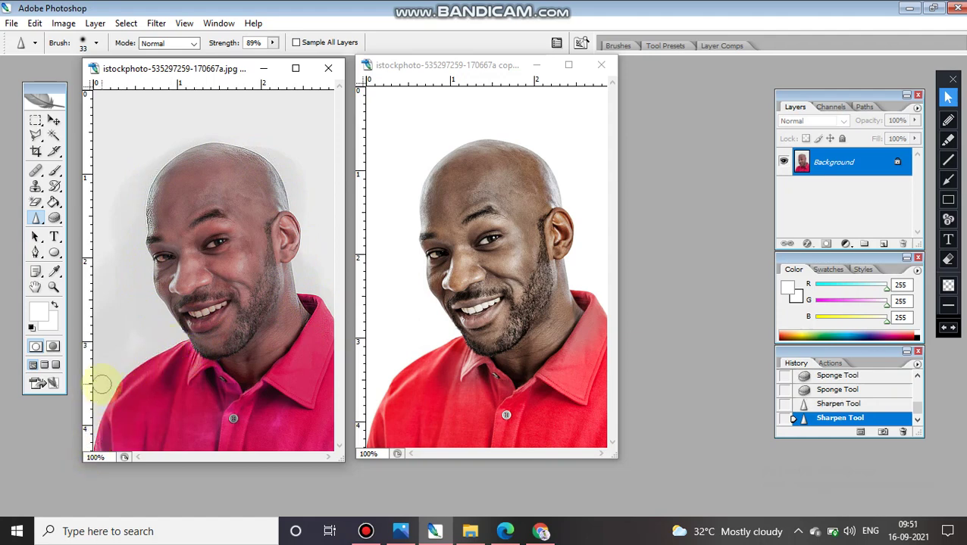
- Sharpen the head outline, neck and shirt in the duplicated portrait with the Sharpen tool, brush size 33 and 89% strength
click(455, 154)
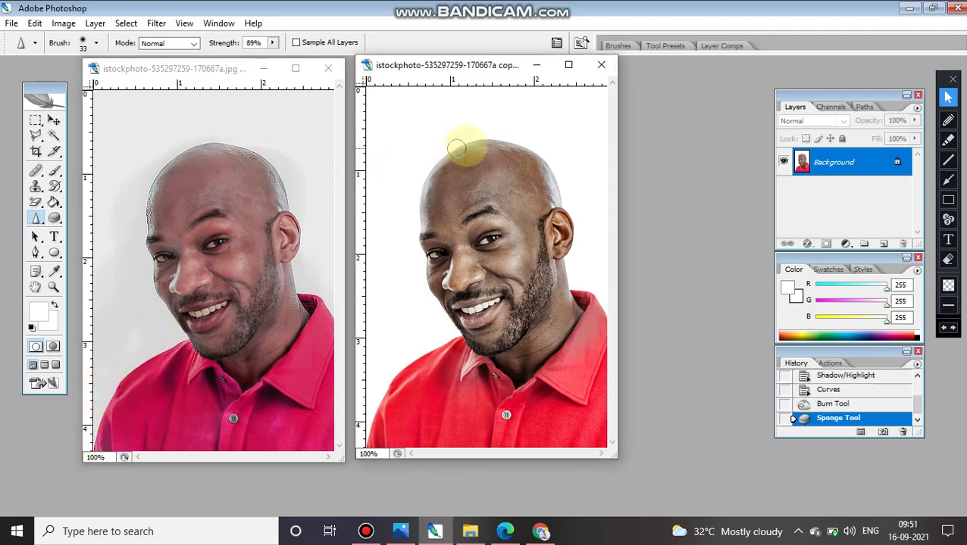
mouse_move(431, 304)
mouse_down()
mouse_move(471, 360)
mouse_move(447, 272)
mouse_up()
mouse_move(513, 154)
mouse_down()
mouse_move(546, 195)
mouse_move(528, 156)
mouse_up()
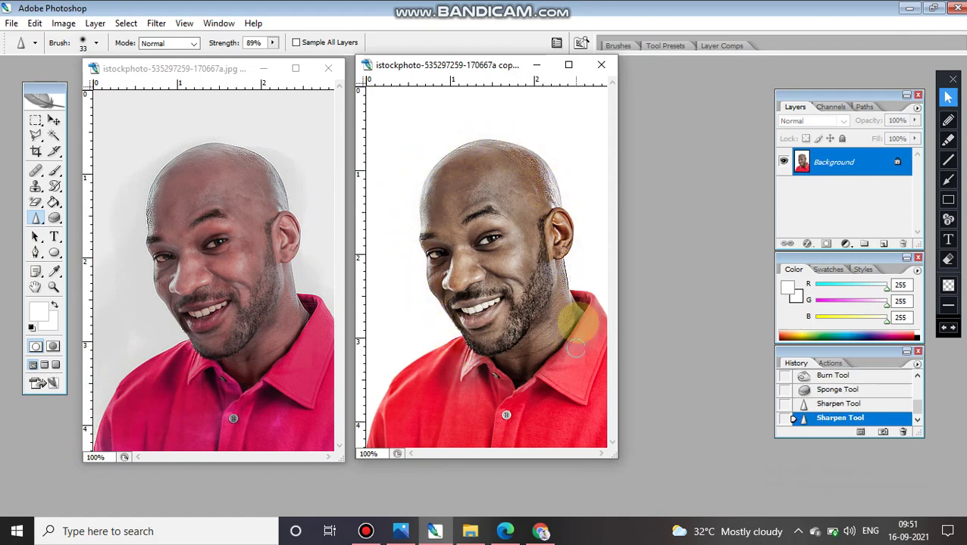
mouse_move(454, 374)
mouse_down()
mouse_move(428, 344)
mouse_move(390, 430)
mouse_move(458, 420)
mouse_move(448, 416)
mouse_move(450, 361)
mouse_move(495, 401)
mouse_move(452, 345)
mouse_up()
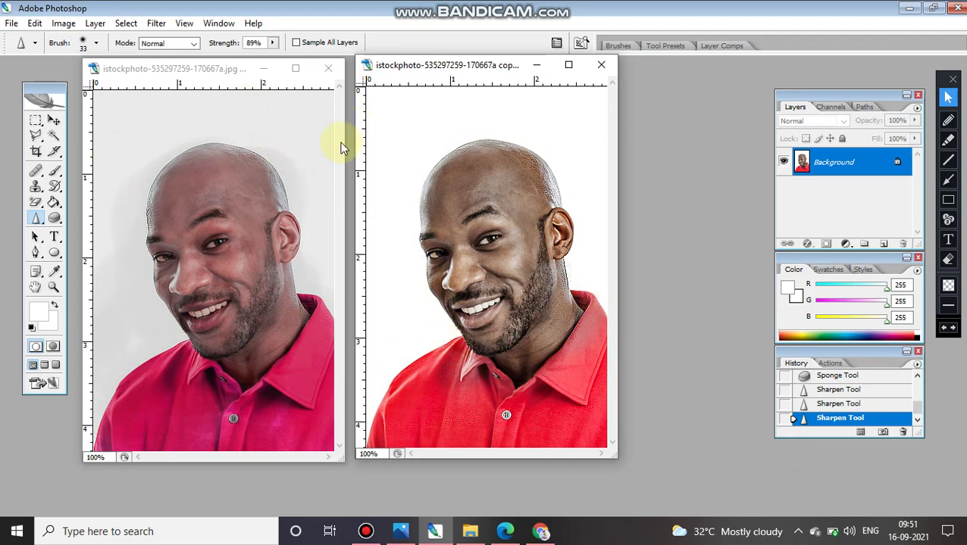
- Clone three skin patches and an overlapping second portrait within the duplicated image using the Clone Stamp, brush size 39 and 73% opacity
mouse_move(59, 259)
mouse_down()
mouse_move(111, 256)
mouse_move(48, 265)
mouse_move(11, 176)
mouse_move(38, 195)
mouse_move(106, 190)
mouse_up()
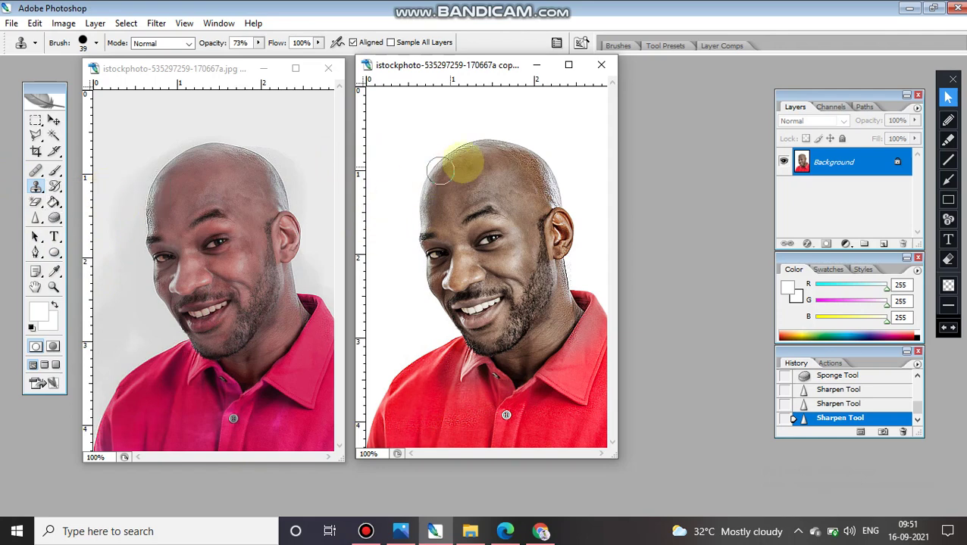
click(493, 156)
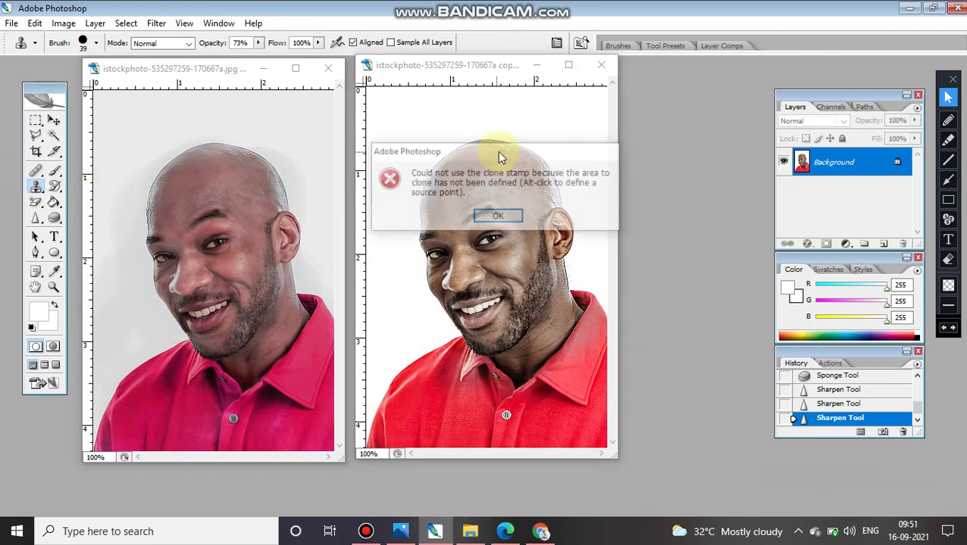
click(501, 218)
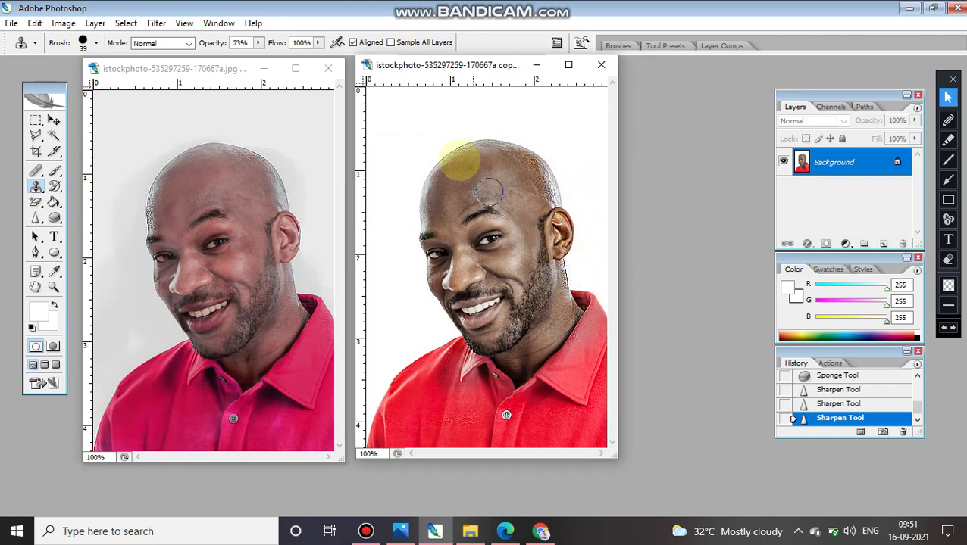
click(394, 126)
click(401, 156)
click(392, 190)
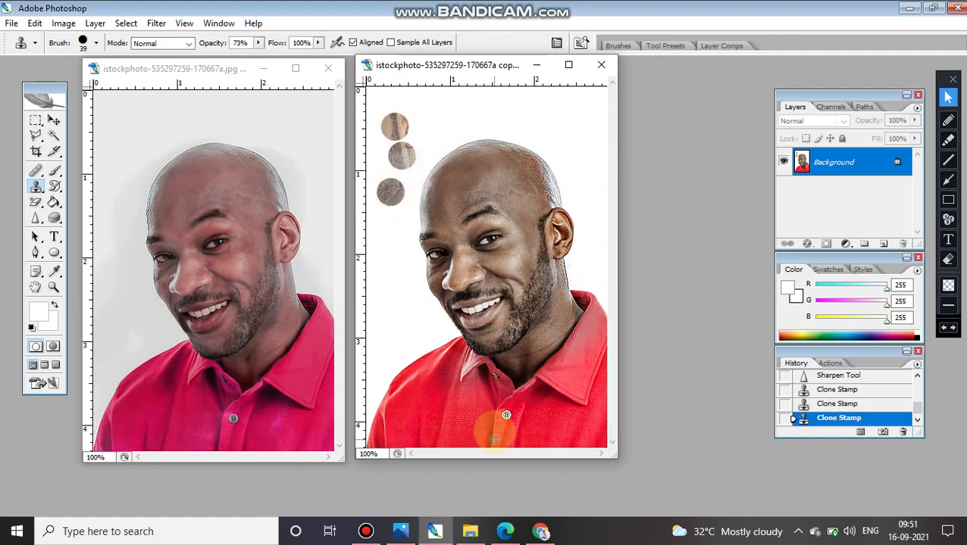
drag(390, 258, 394, 372)
mouse_move(385, 259)
mouse_down()
mouse_move(382, 394)
mouse_move(432, 280)
mouse_move(390, 333)
mouse_move(466, 318)
mouse_move(485, 364)
mouse_move(507, 337)
mouse_move(500, 341)
mouse_move(454, 243)
mouse_move(530, 250)
mouse_move(546, 394)
mouse_move(367, 256)
mouse_move(395, 231)
mouse_move(371, 265)
mouse_move(442, 483)
mouse_move(496, 415)
mouse_move(465, 411)
mouse_move(546, 386)
mouse_move(596, 422)
mouse_move(532, 432)
mouse_up()
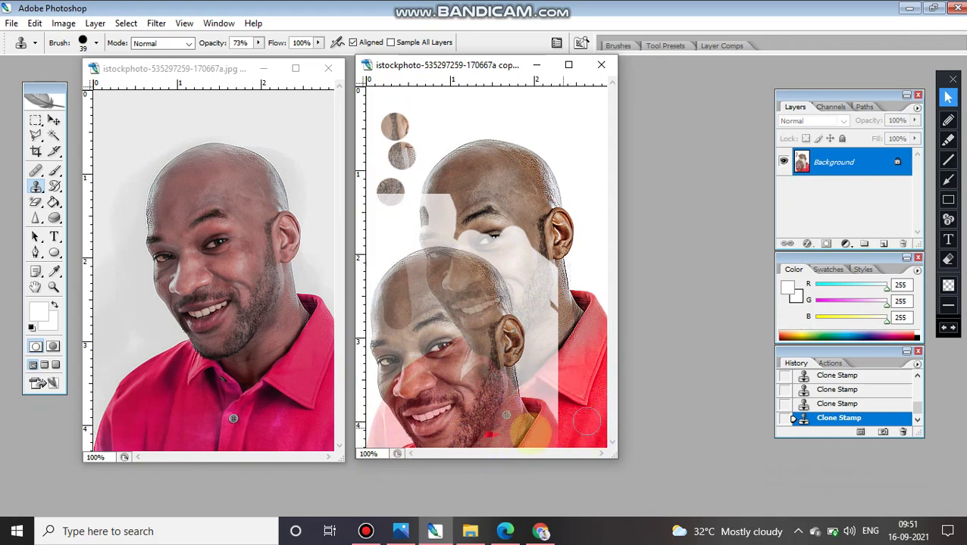
click(54, 120)
click(227, 244)
click(408, 261)
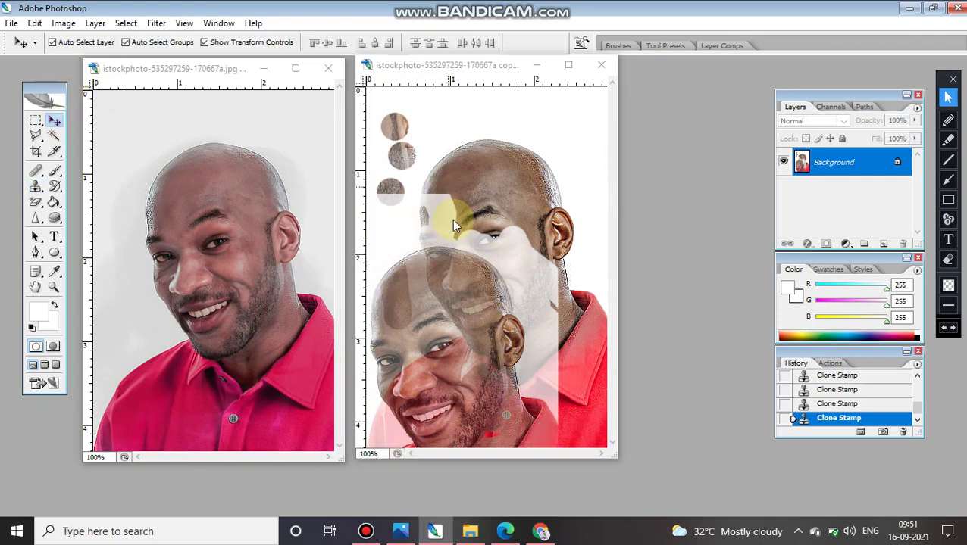
click(487, 212)
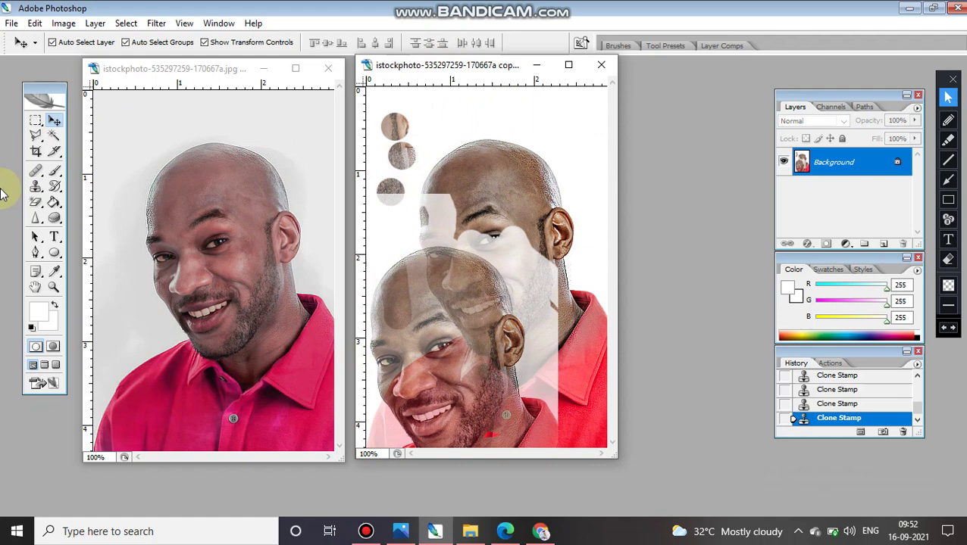
- Paint the blue bubble pattern over the upper part of the duplicated portrait with the Pattern Stamp, brush size 21 and 100% opacity
click(36, 190)
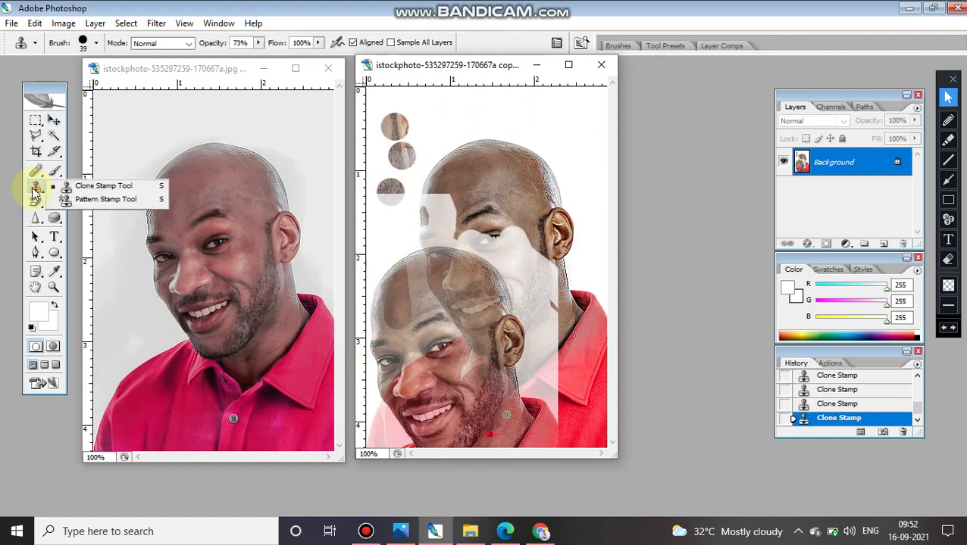
click(94, 203)
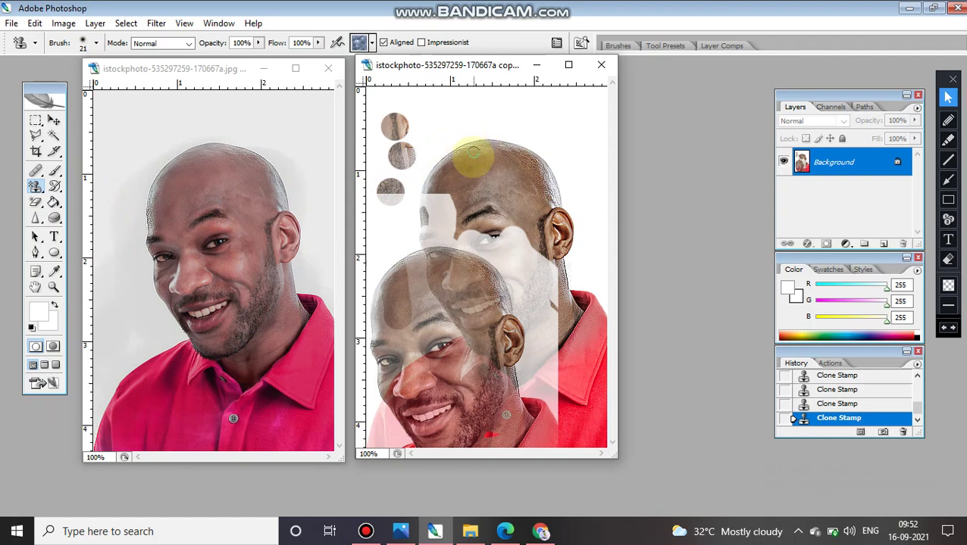
mouse_move(465, 145)
mouse_down()
mouse_move(513, 158)
mouse_move(537, 215)
mouse_move(523, 171)
mouse_move(480, 185)
mouse_move(525, 178)
mouse_move(471, 180)
mouse_move(449, 201)
mouse_move(517, 194)
mouse_move(447, 211)
mouse_move(520, 203)
mouse_move(433, 207)
mouse_move(514, 213)
mouse_move(522, 231)
mouse_move(468, 222)
mouse_move(542, 235)
mouse_move(456, 227)
mouse_move(545, 212)
mouse_move(560, 225)
mouse_move(527, 209)
mouse_move(567, 223)
mouse_move(582, 261)
mouse_move(575, 232)
mouse_move(503, 201)
mouse_move(582, 241)
mouse_move(502, 194)
mouse_move(523, 184)
mouse_move(415, 149)
mouse_move(399, 165)
mouse_move(410, 206)
mouse_move(393, 202)
mouse_move(467, 209)
mouse_move(388, 160)
mouse_move(410, 137)
mouse_move(476, 162)
mouse_move(388, 107)
mouse_move(424, 109)
mouse_move(560, 157)
mouse_move(527, 131)
mouse_move(403, 87)
mouse_up()
mouse_move(498, 126)
mouse_down()
mouse_move(559, 101)
mouse_move(549, 125)
mouse_up()
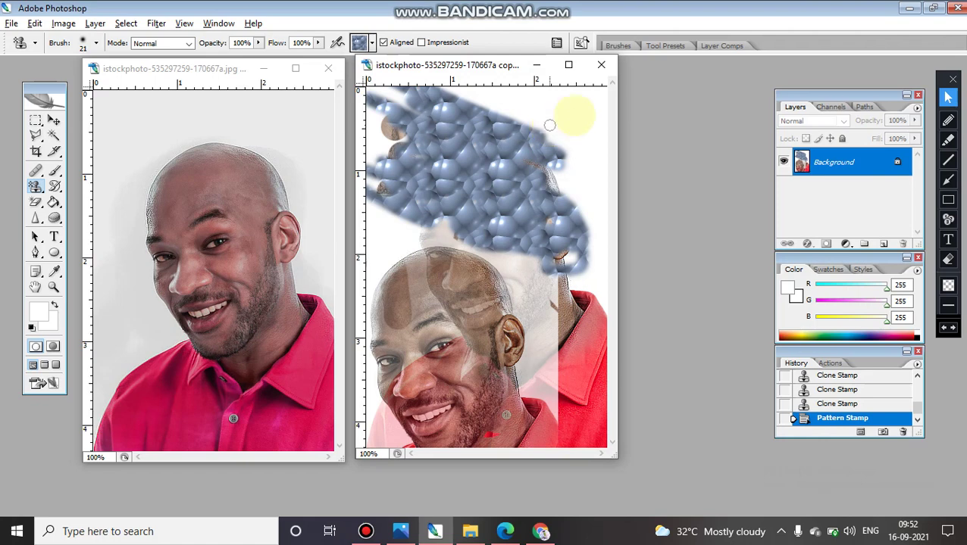
mouse_move(513, 6)
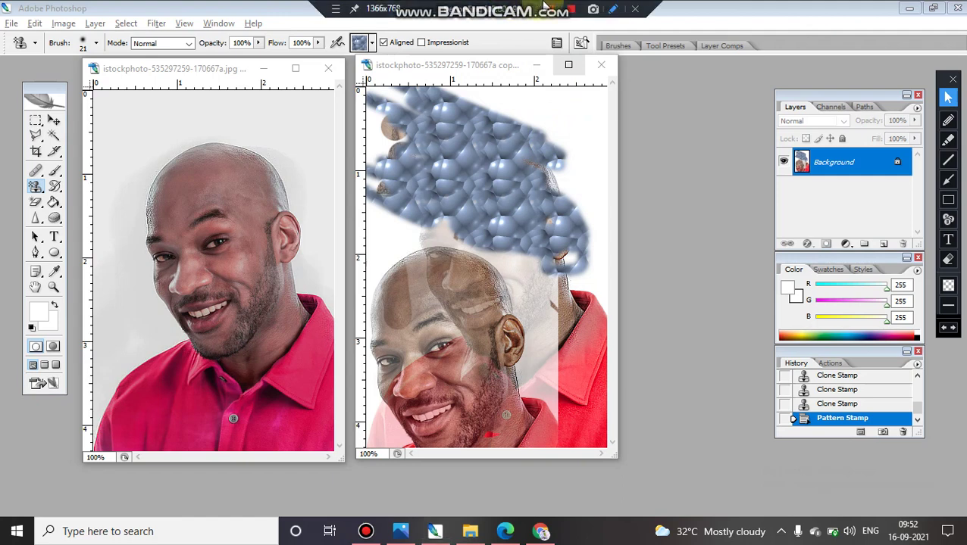